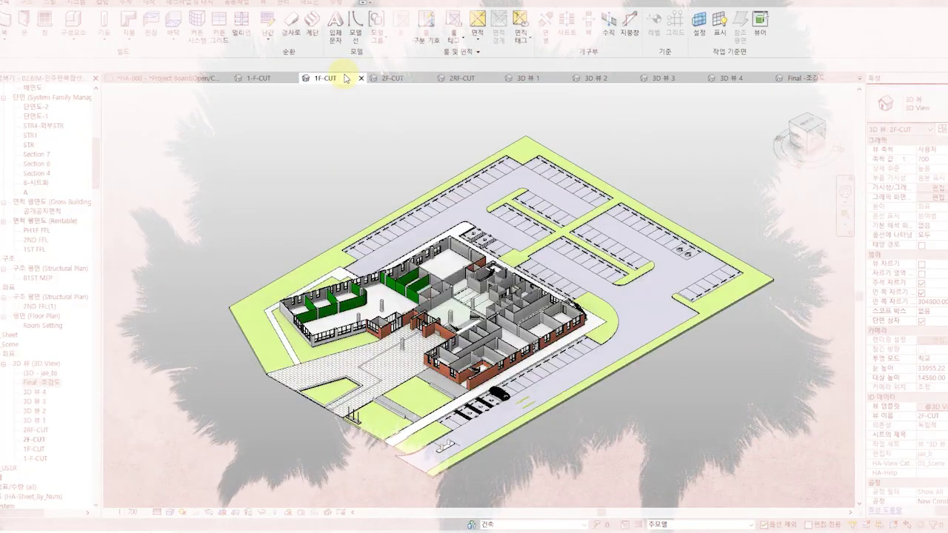
Preview the model by cycling through the 2F-CUT, 2RF-CUT, 3D 뷰 1 and 3D 뷰 2 views
left_click(413, 80)
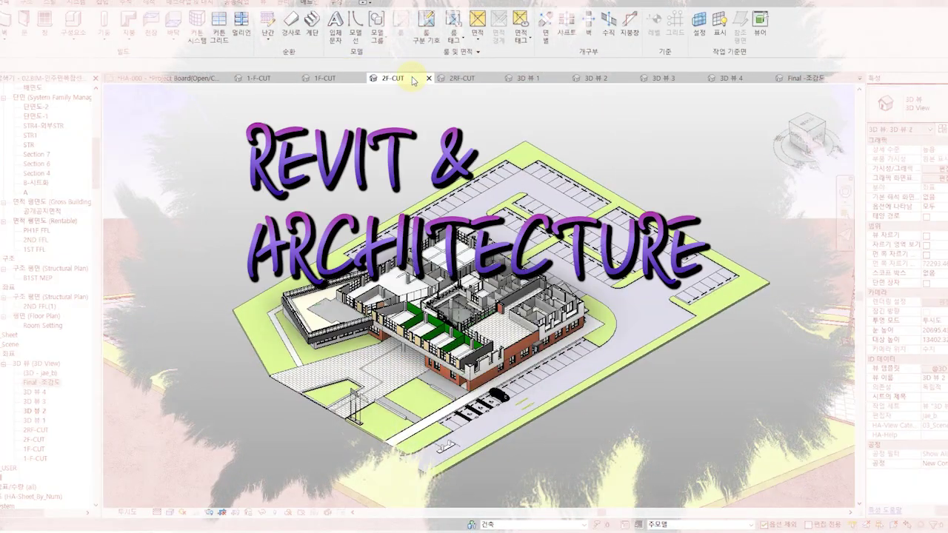
left_click(463, 77)
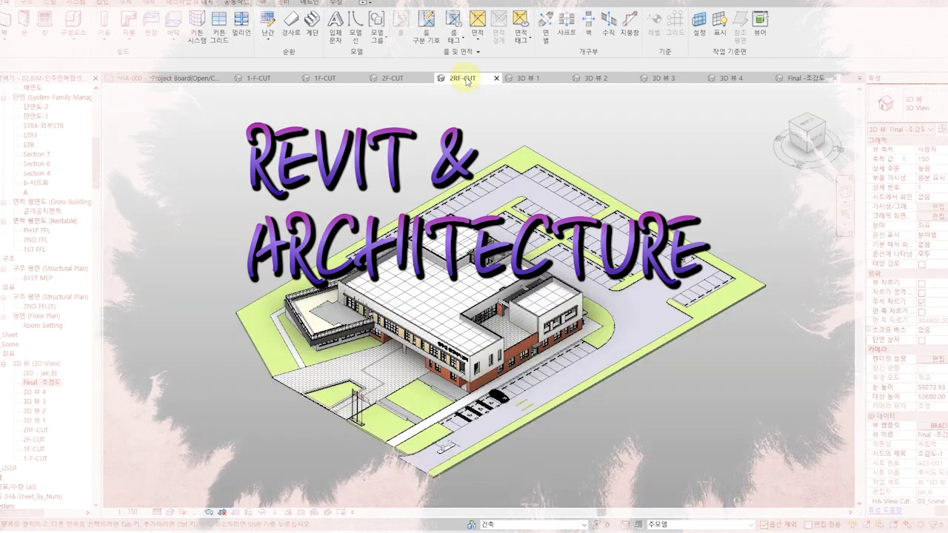
left_click(529, 77)
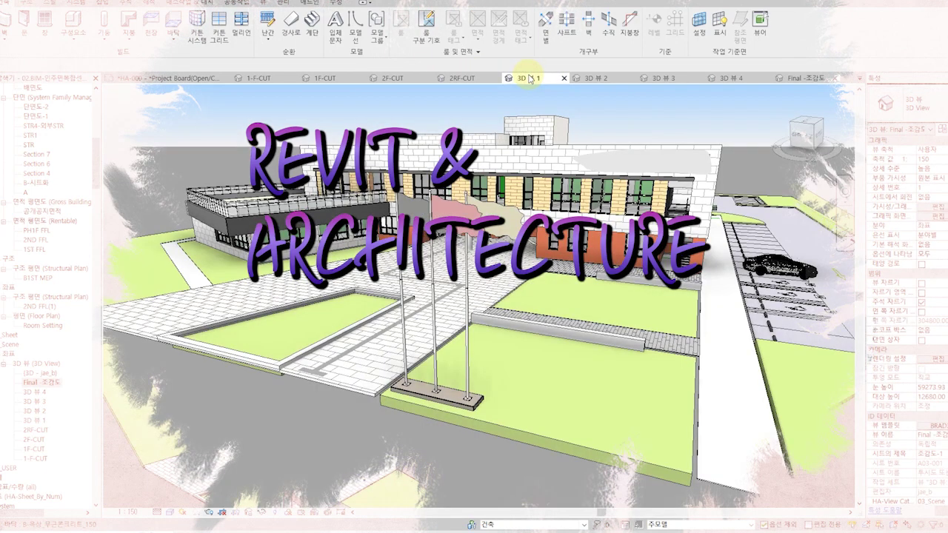
left_click(604, 83)
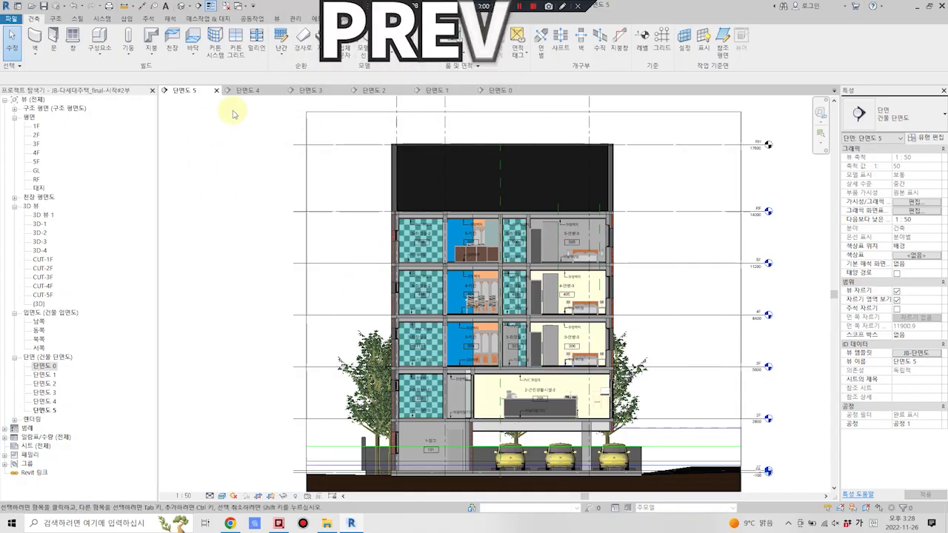
Inspect sections 단면도 4, 2, 1 and 0, zooming and panning each into view
left_click(247, 90)
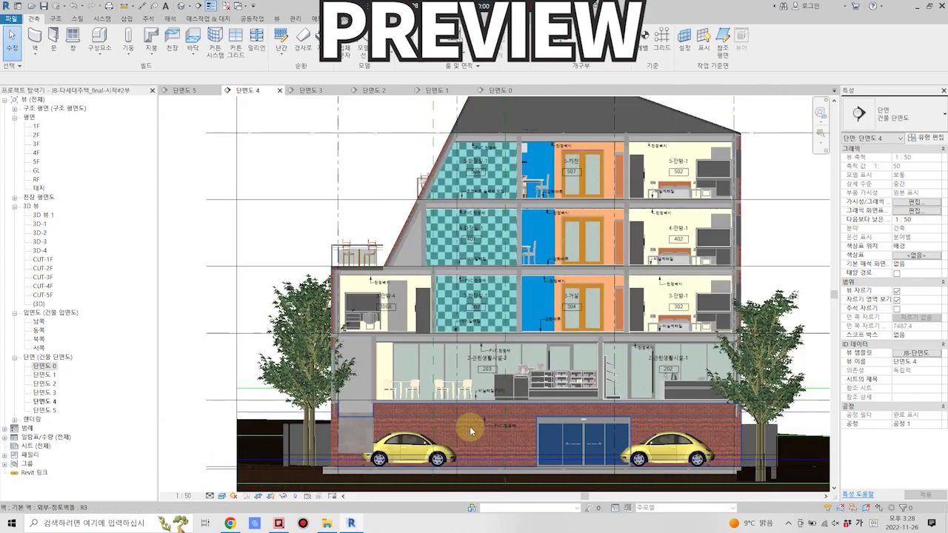
scroll(443, 292, "up", 3)
scroll(442, 292, "down", 2)
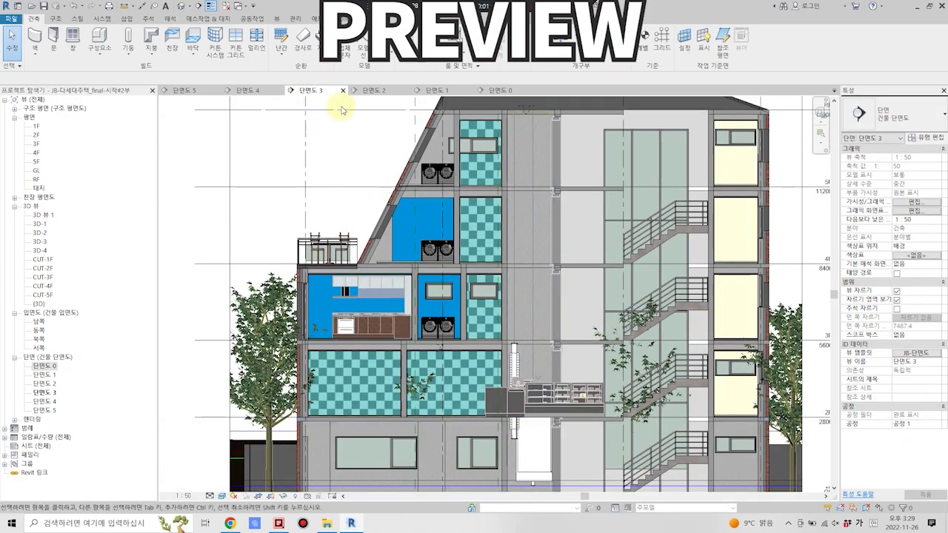
left_click(372, 91)
scroll(508, 356, "up", 2)
left_click(437, 91)
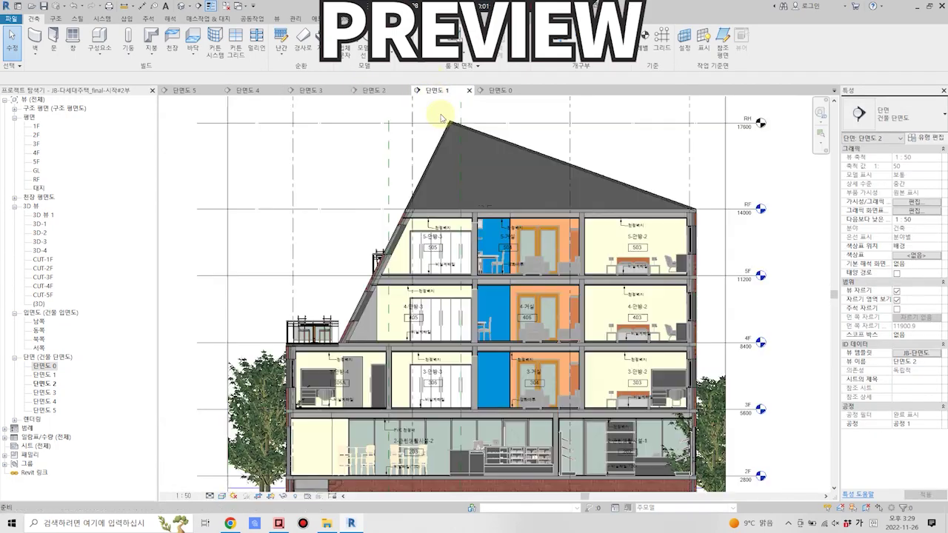
middle_click_drag(530, 362, 532, 384)
scroll(531, 383, "down", 2)
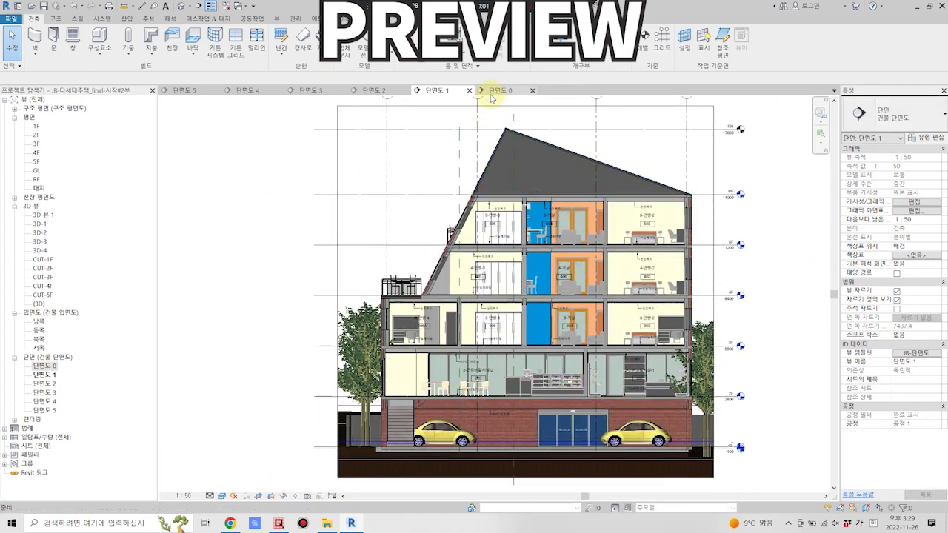
left_click(492, 90)
middle_click_drag(483, 147, 504, 203)
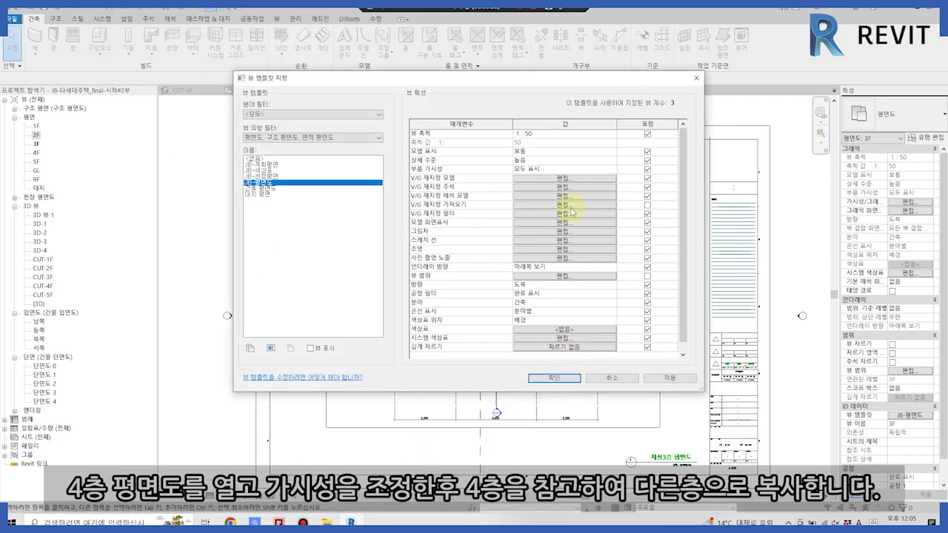
Close the view template settings and select the entrance walls and double door around 4F room 418
left_click(554, 378)
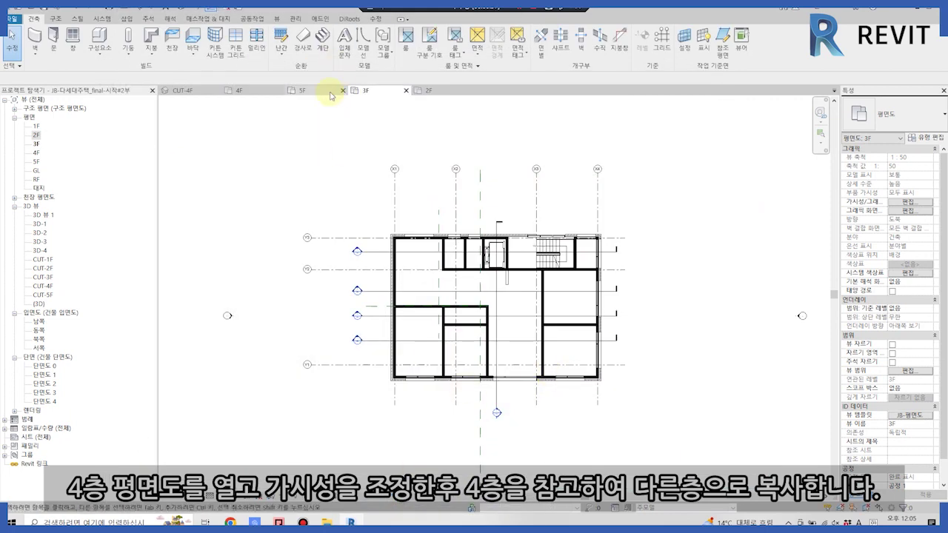
left_click(245, 90)
scroll(548, 237, "up", 3)
scroll(523, 256, "up", 3)
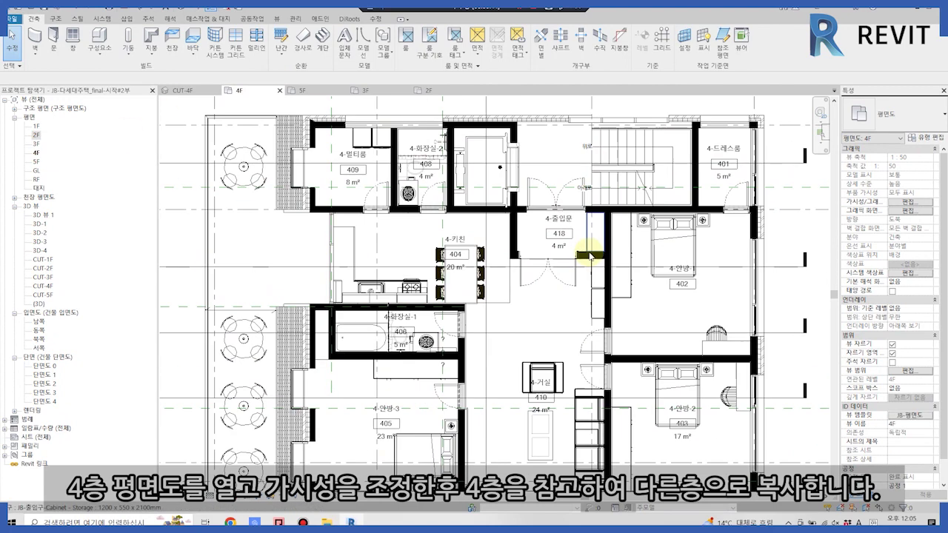
scroll(514, 222, "up", 3)
left_click(505, 222)
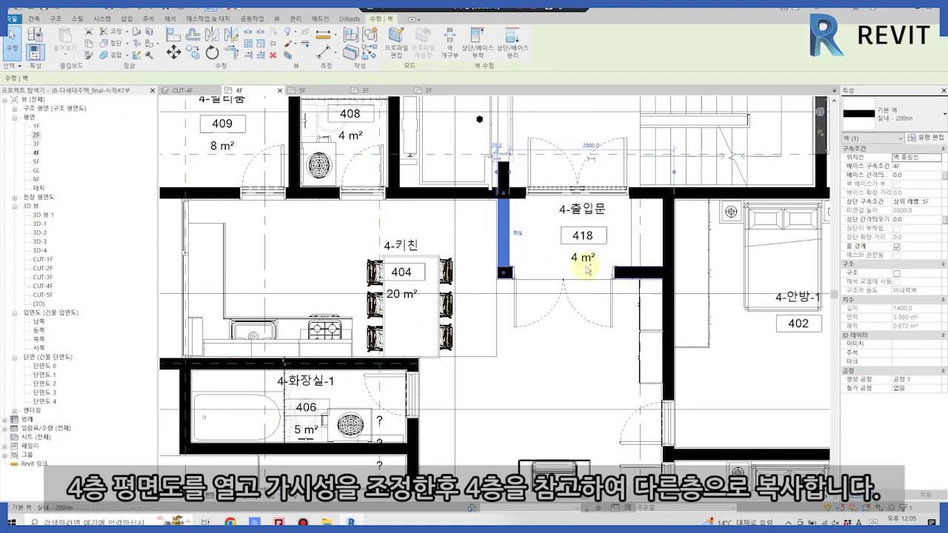
left_click_drag(474, 221, 660, 326, "ctrl")
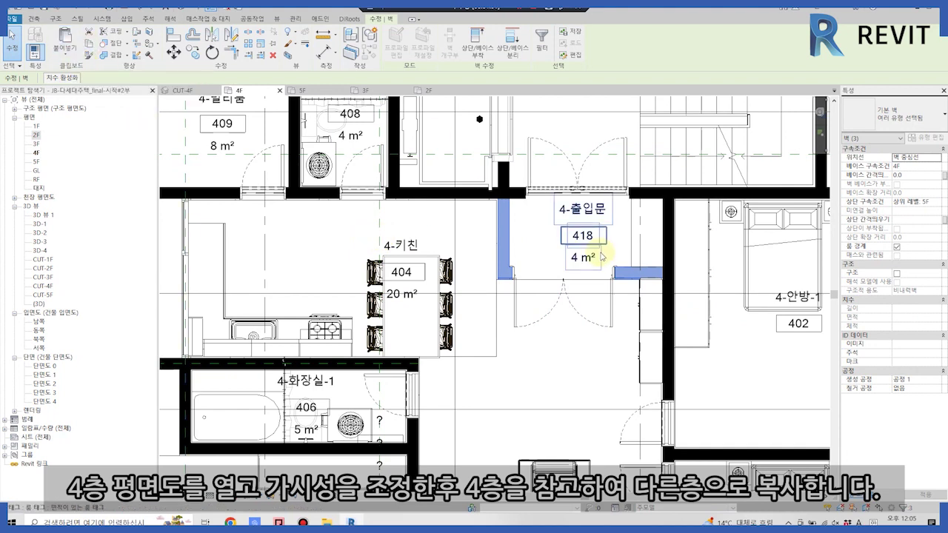
left_click(578, 190)
left_click(503, 237, "ctrl")
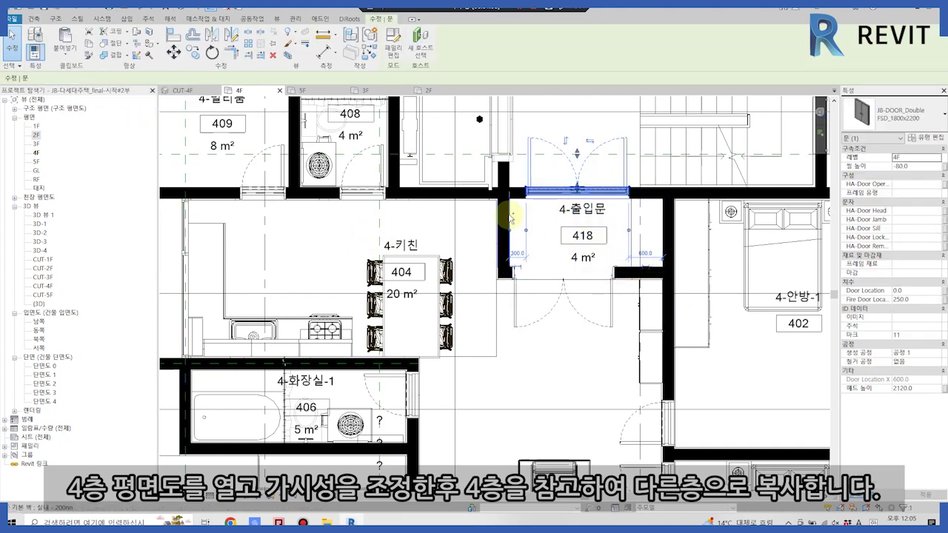
left_click_drag(463, 228, 662, 334, "ctrl")
Paste the selected entrance elements aligned to the 5F level and open the 5F plan
left_click(76, 57)
left_click(85, 88)
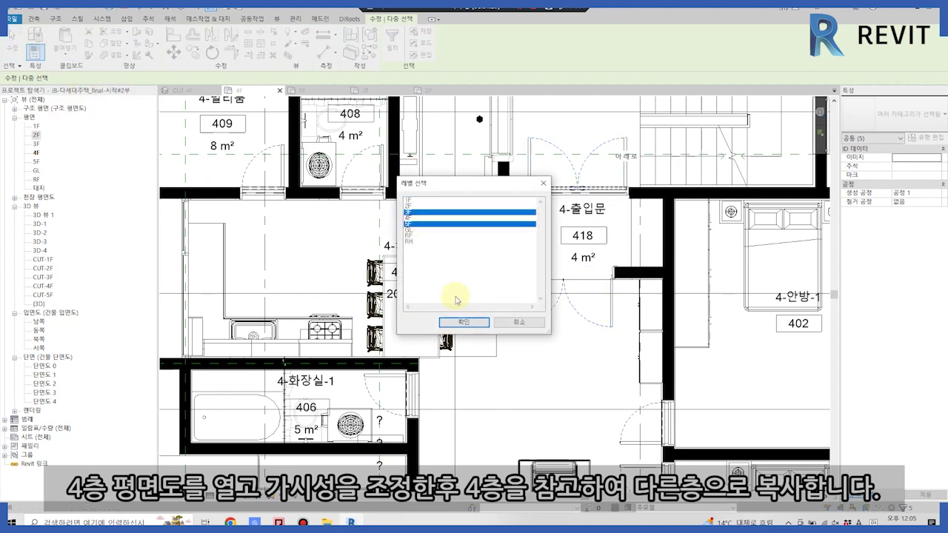
left_click(464, 322)
double_click(35, 161)
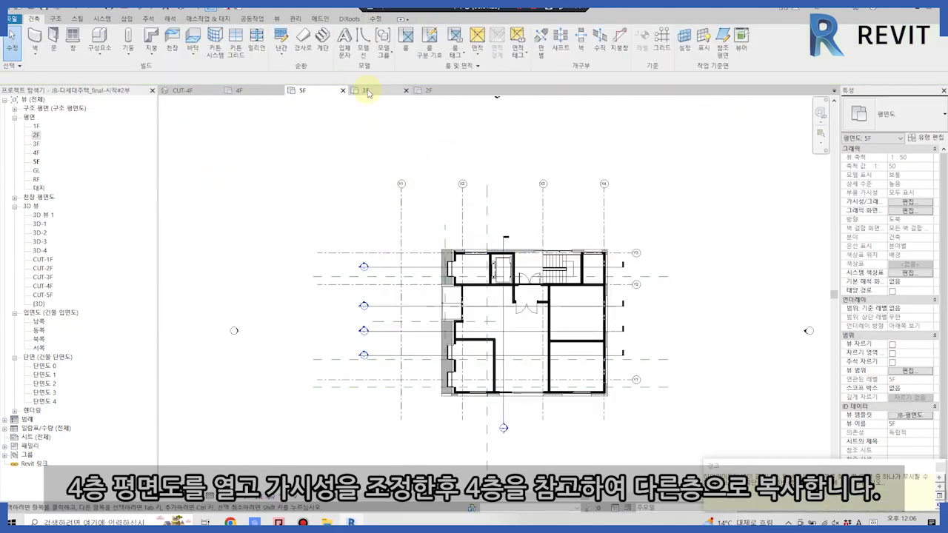
Review and accept the area and volume computation settings for rooms
scroll(554, 318, "up", 2)
scroll(513, 318, "down", 2)
scroll(557, 321, "up", 3)
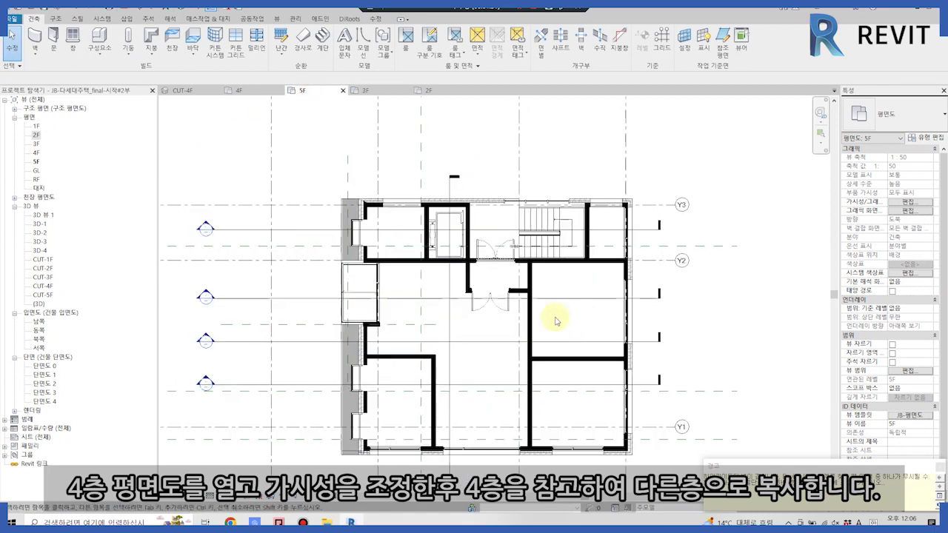
left_click(34, 20)
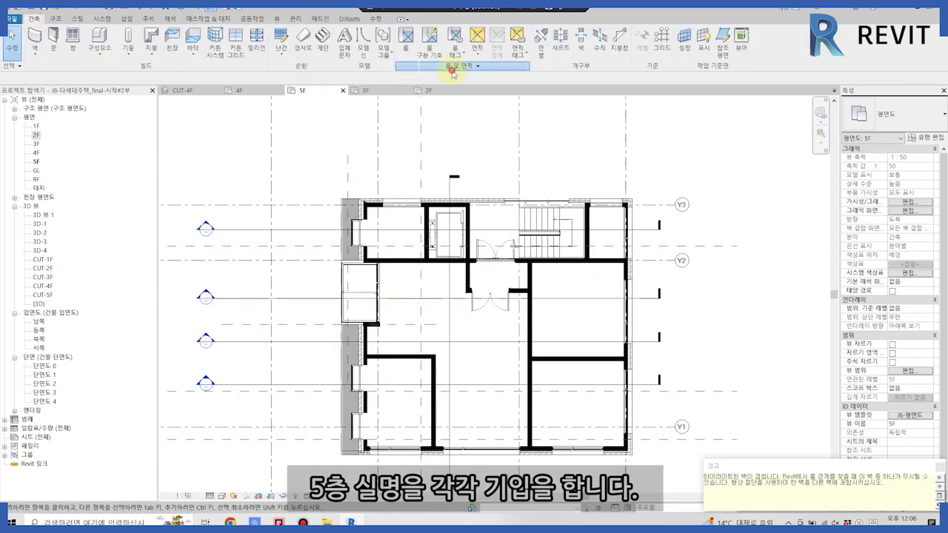
left_click(453, 72)
left_click(459, 82)
left_click(543, 376)
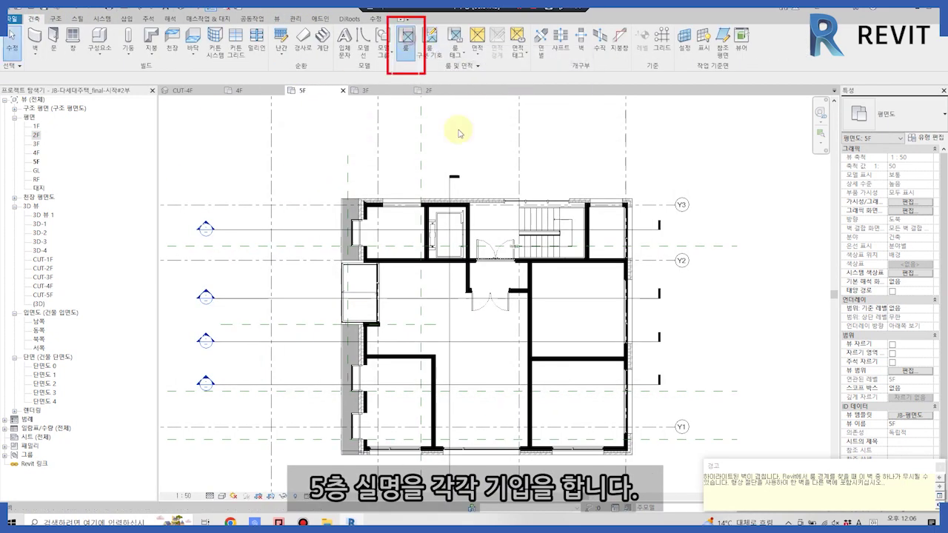
Place rooms in five 5F spaces: top-right, right, lower-right, central and lower-left
key("r")
key("m")
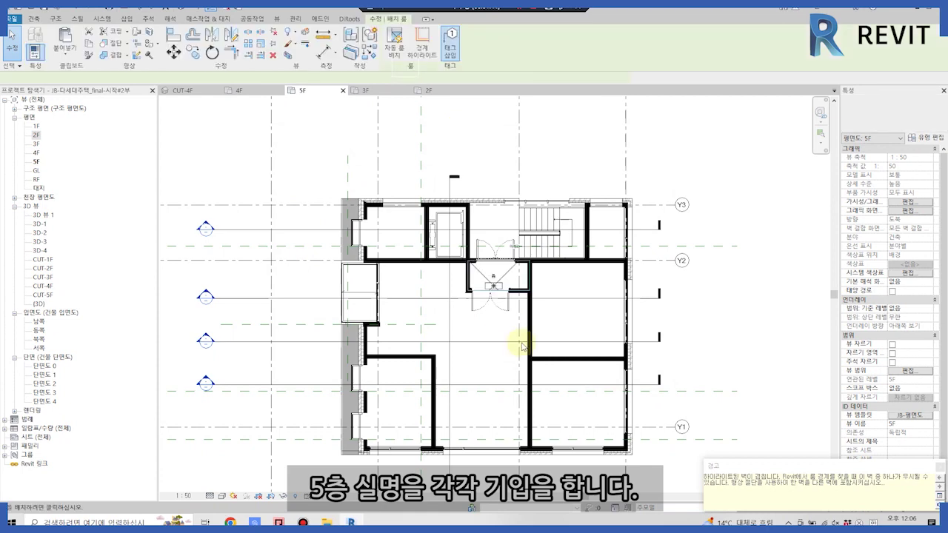
left_click(608, 226)
left_click(580, 314)
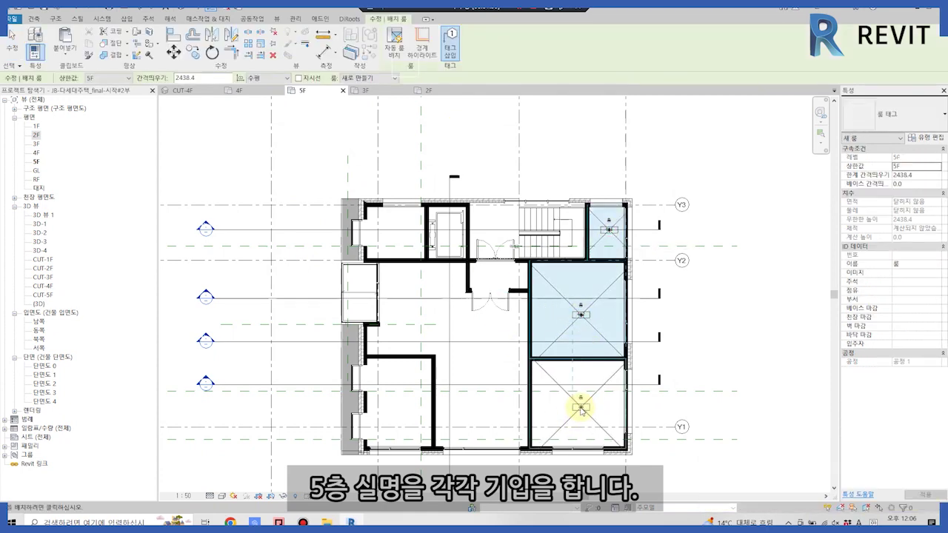
left_click(581, 408)
left_click(480, 390)
left_click(400, 406)
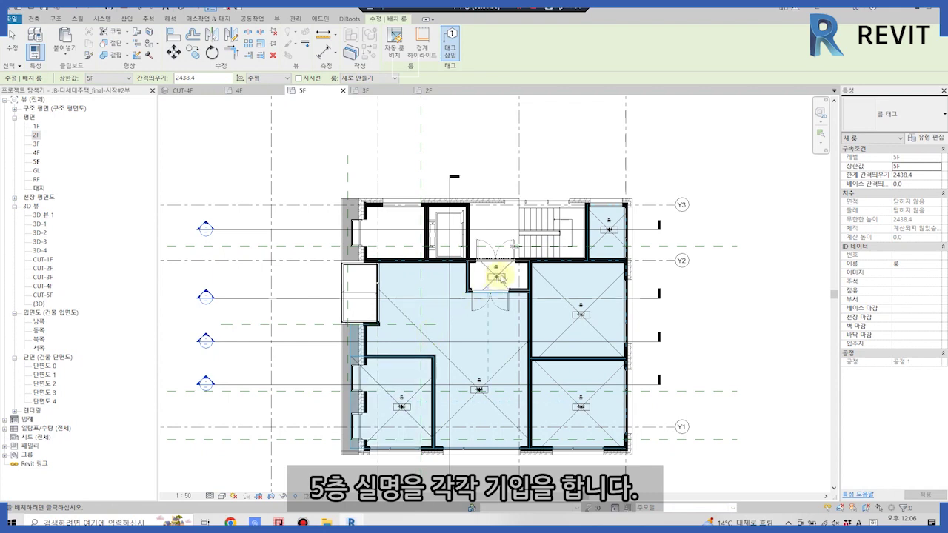
key("Escape")
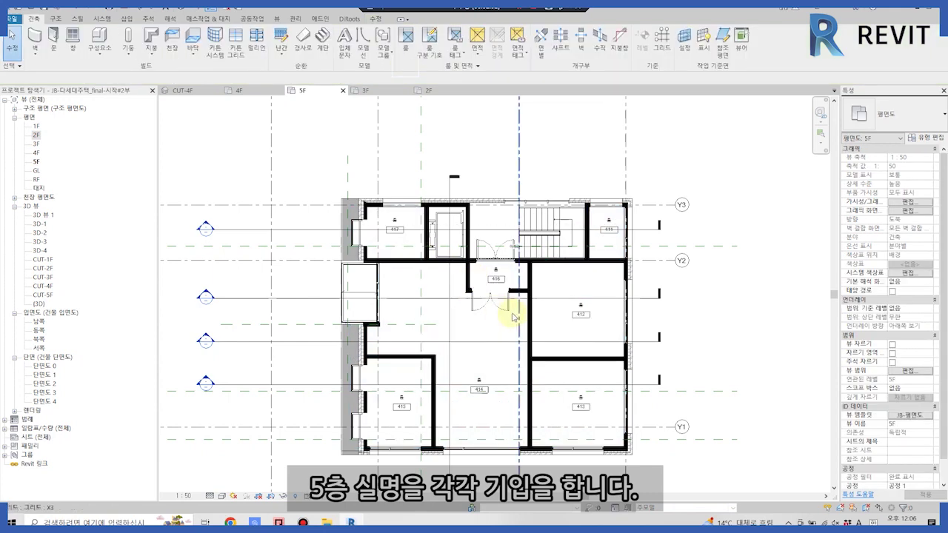
Draw a room separation line across the central 5F space from the left wall to the right wall
scroll(485, 340, "up", 3)
key("r")
key("s")
scroll(408, 360, "up", 2)
left_click(388, 363)
left_click(635, 364)
scroll(631, 371, "up", 2)
key("Escape")
key("Escape")
scroll(565, 340, "down", 2)
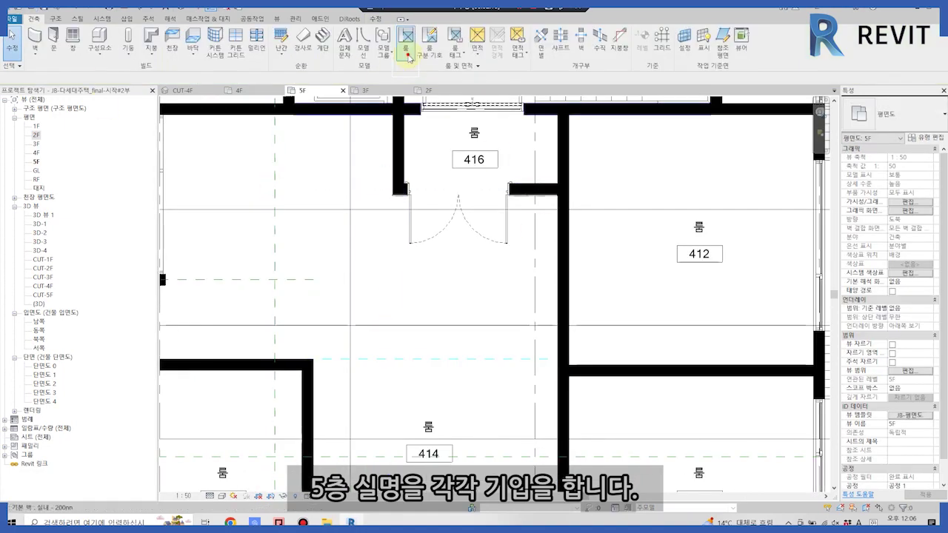
scroll(377, 275, "down", 2)
scroll(438, 293, "down", 2)
Copy the 4F bathroom's top wall and window and paste them aligned to the 5F level
left_click(239, 90)
scroll(482, 322, "up", 2)
scroll(503, 296, "up", 2)
left_click(486, 290)
scroll(756, 333, "down", 2)
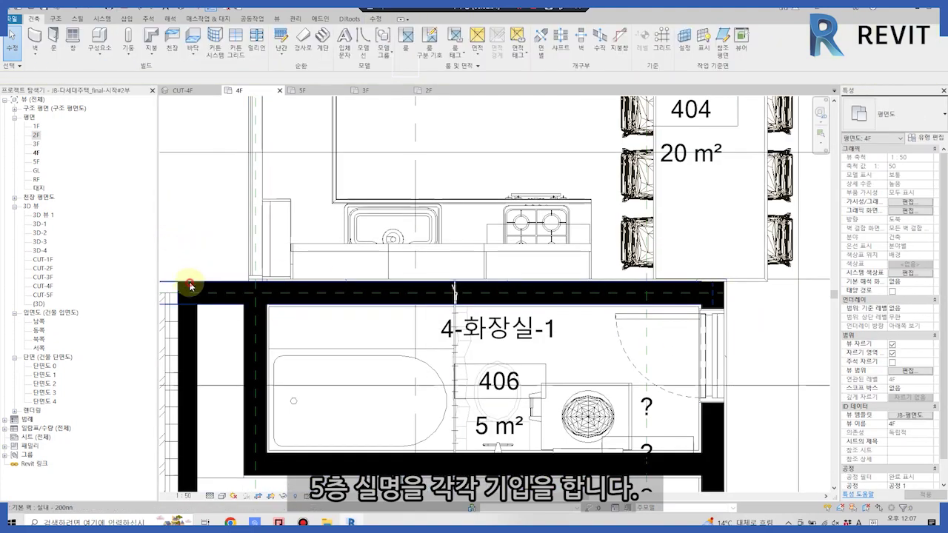
left_click_drag(186, 277, 705, 398)
key("ctrl+c")
left_click(64, 50)
left_click(95, 92)
left_click(476, 217)
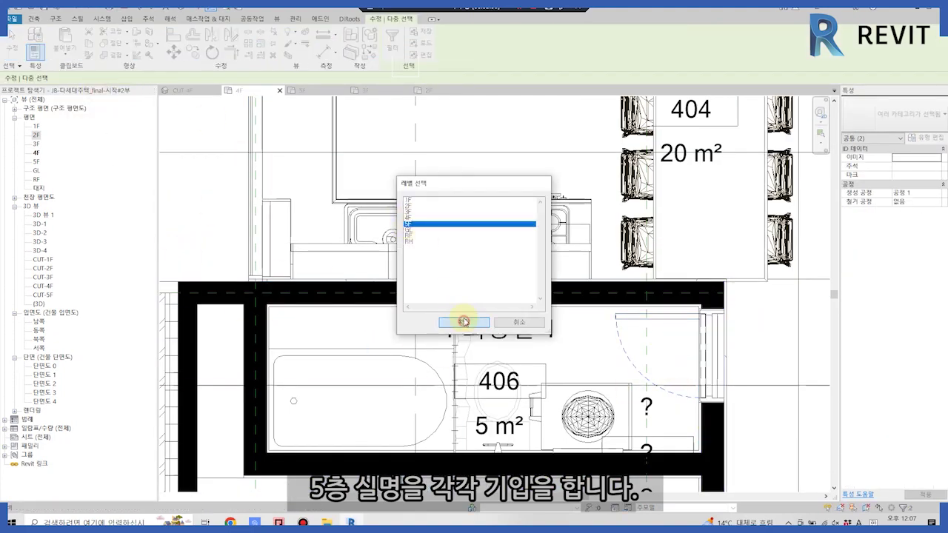
left_click(461, 321)
left_click(301, 90)
Place the remaining 5F rooms and start editing room 411's tag
scroll(489, 321, "up", 3)
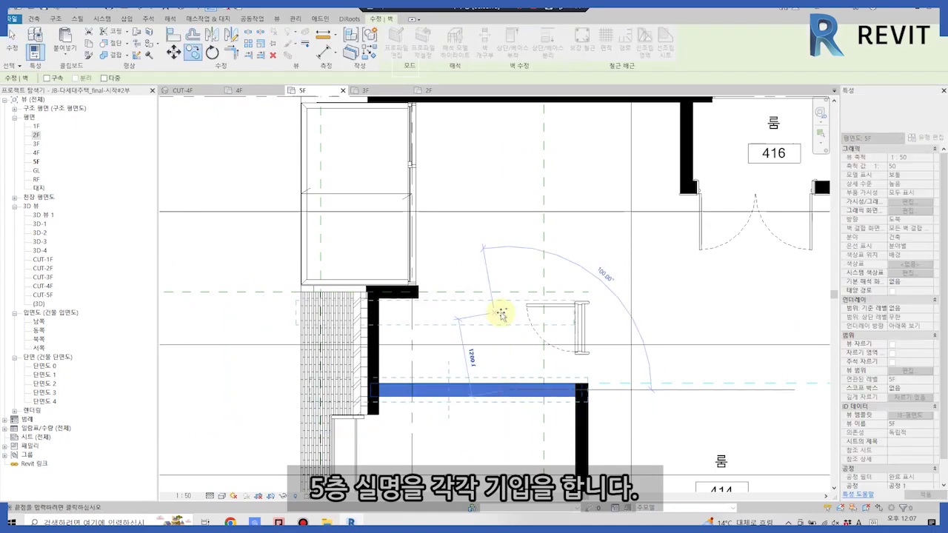
scroll(400, 276, "down", 3)
key("r")
key("m")
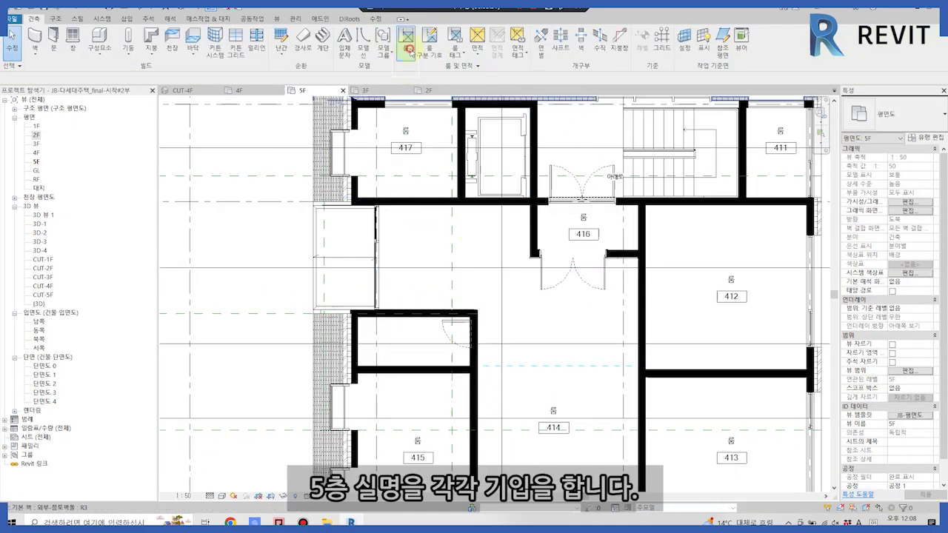
key("Escape")
scroll(571, 254, "down", 3)
scroll(652, 192, "up", 5)
scroll(670, 186, "up", 2)
double_click(670, 186)
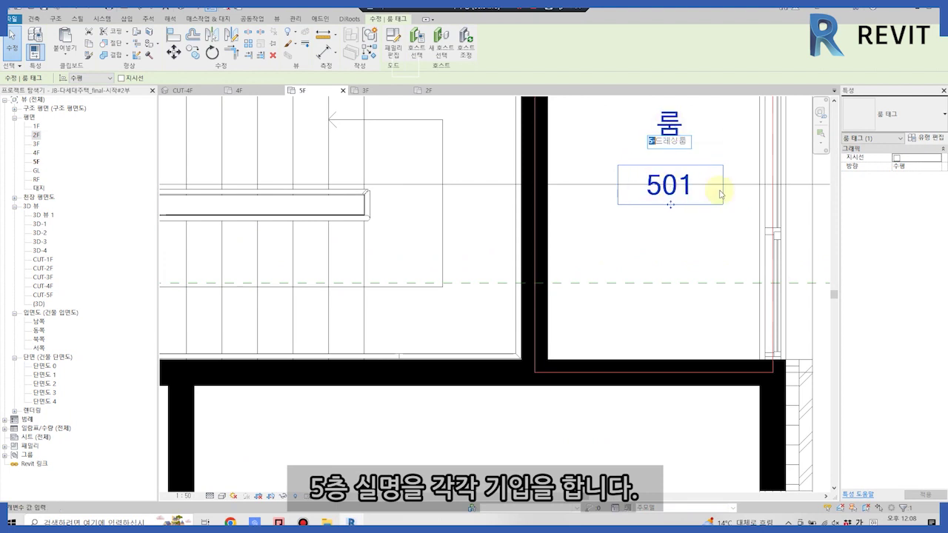
Add the suffixes -1 and -2 to the first two 5F room tags
scroll(720, 194, "down", 2)
double_click(491, 334)
type("-1")
scroll(503, 364, "down", 2)
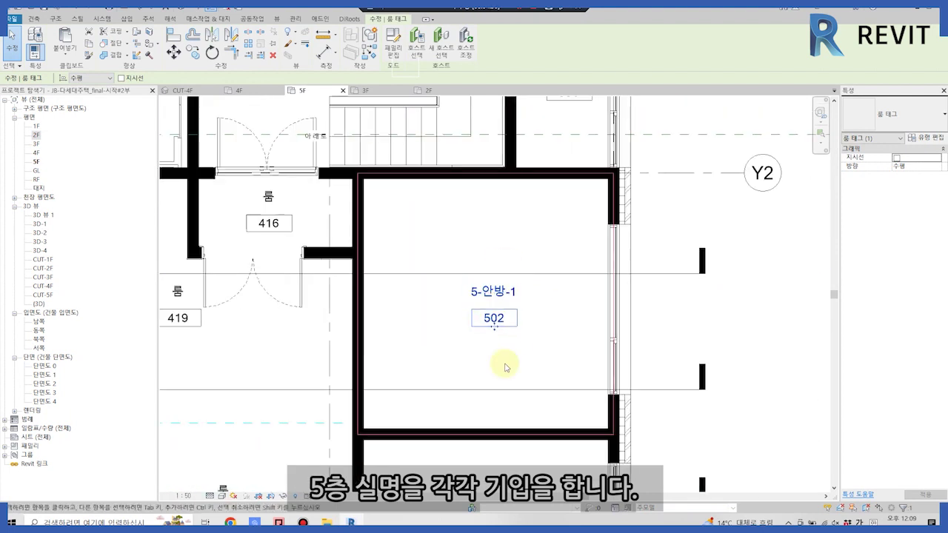
scroll(459, 366, "down", 1)
double_click(429, 370)
type("-2")
scroll(433, 370, "up", 2)
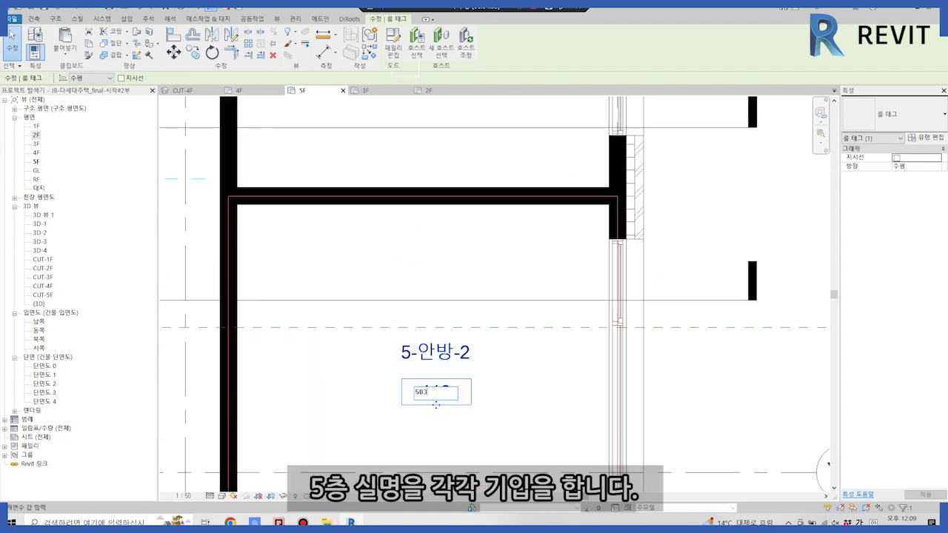
scroll(280, 314, "down", 2)
Edit the names on the 5F room tags 414, 415 and 420
double_click(280, 317)
scroll(280, 317, "up", 2)
scroll(214, 251, "up", 2)
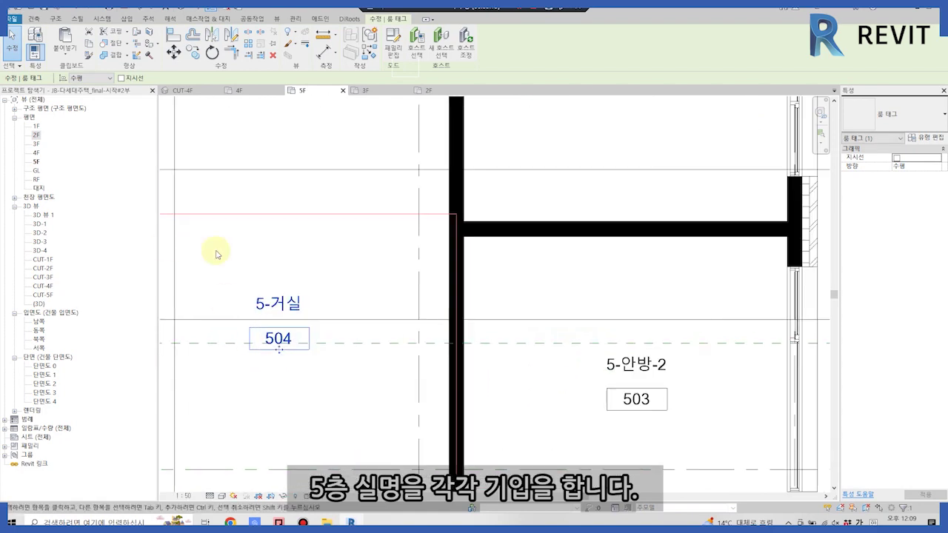
double_click(283, 384)
type("5-안방-3")
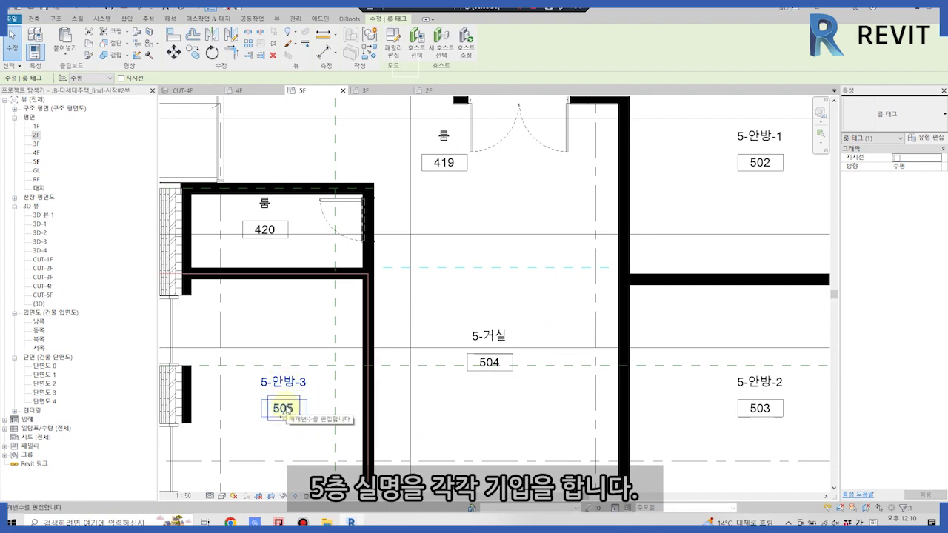
double_click(266, 203)
type("5-화장실-1")
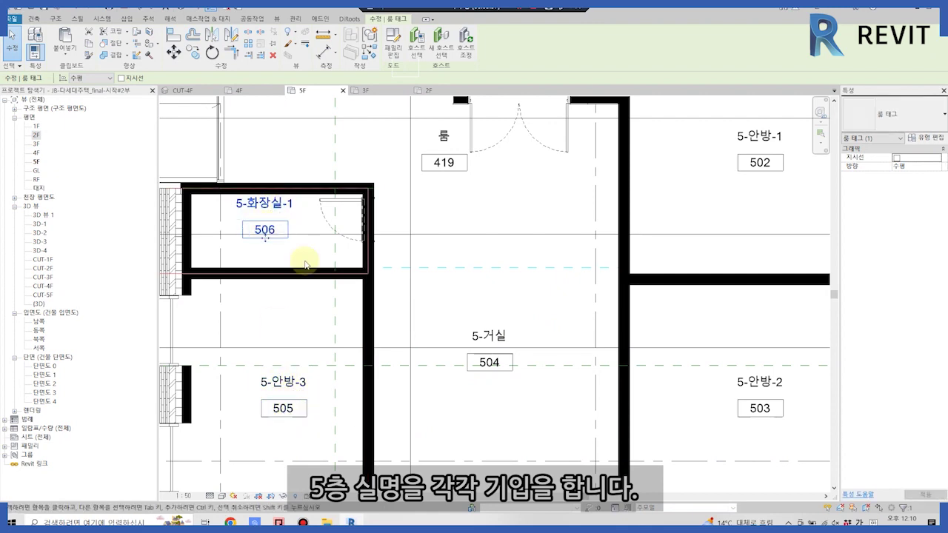
scroll(306, 263, "down", 2)
Paste the copied elements in place on the 4F plan, then return to 5F
key("ctrl+Tab")
scroll(370, 282, "down", 2)
scroll(448, 140, "up", 2)
scroll(447, 140, "down", 2)
left_click(65, 54)
left_click(103, 89)
left_click(310, 92)
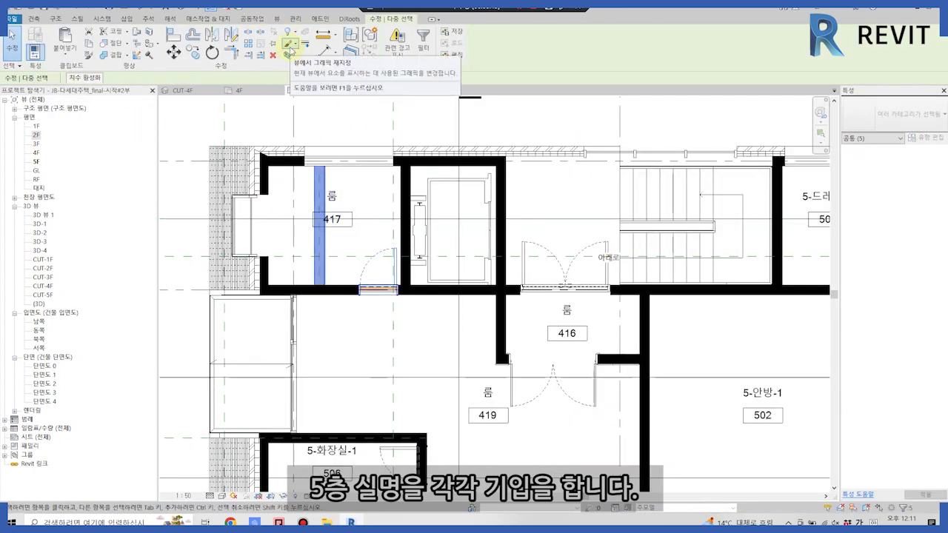
Place a new room in the empty left cell of the 5F plan
key("r")
key("m")
left_click(360, 217)
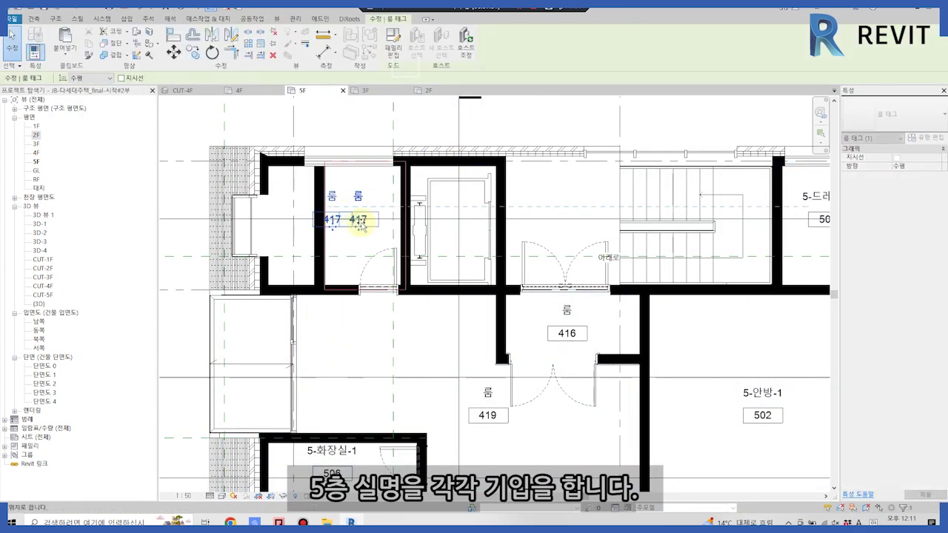
key("Escape")
key("Escape")
Renumber the kitchen's room tag from 419 to 507
left_click(486, 392)
type("5-키친")
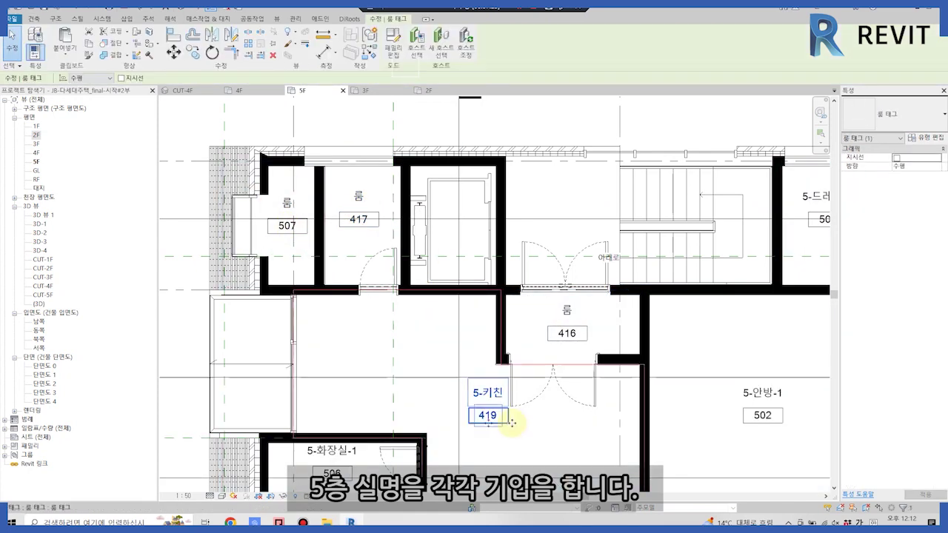
left_click(488, 416)
type("507")
key("Return")
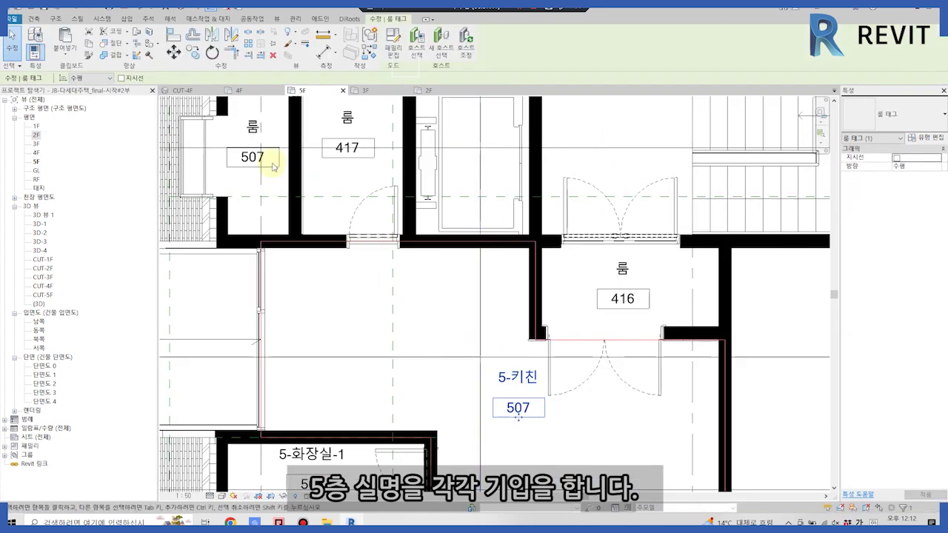
Renumber the left room to 509 and begin typing its new name
double_click(252, 157)
type("509")
double_click(348, 119)
type("5-화장실-2")
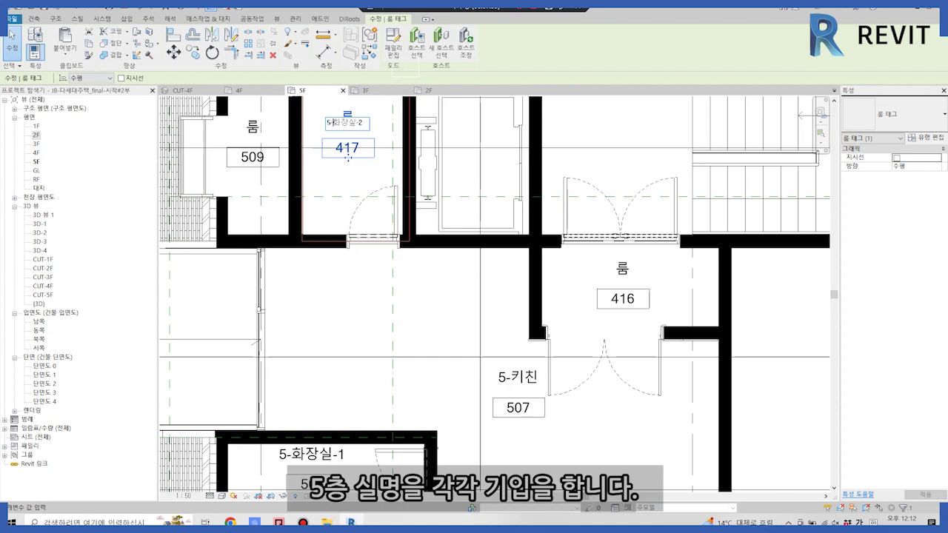
left_click(254, 130)
type("명티")
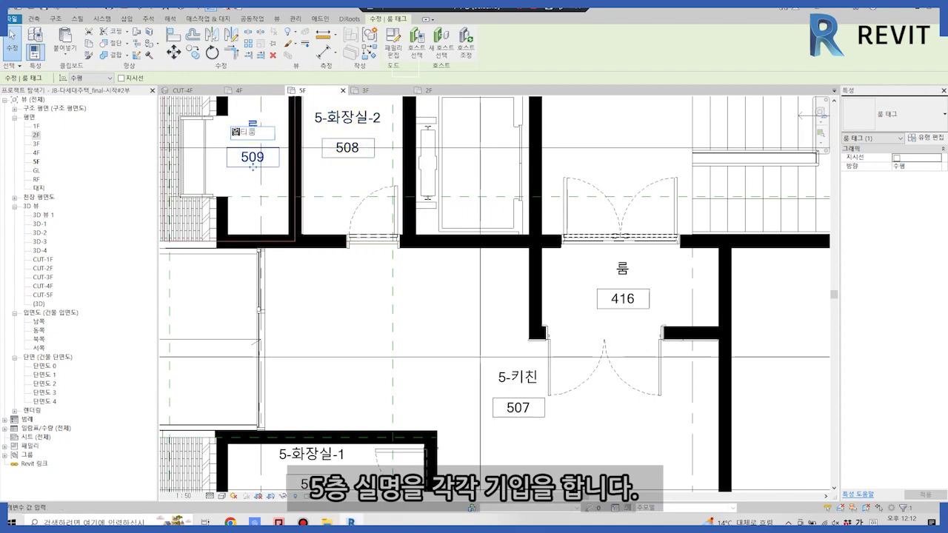
Clear the tag selection and bring up the 5F plan's view template assignment
scroll(328, 264, "down", 2)
scroll(302, 309, "up", 2)
left_click(291, 319)
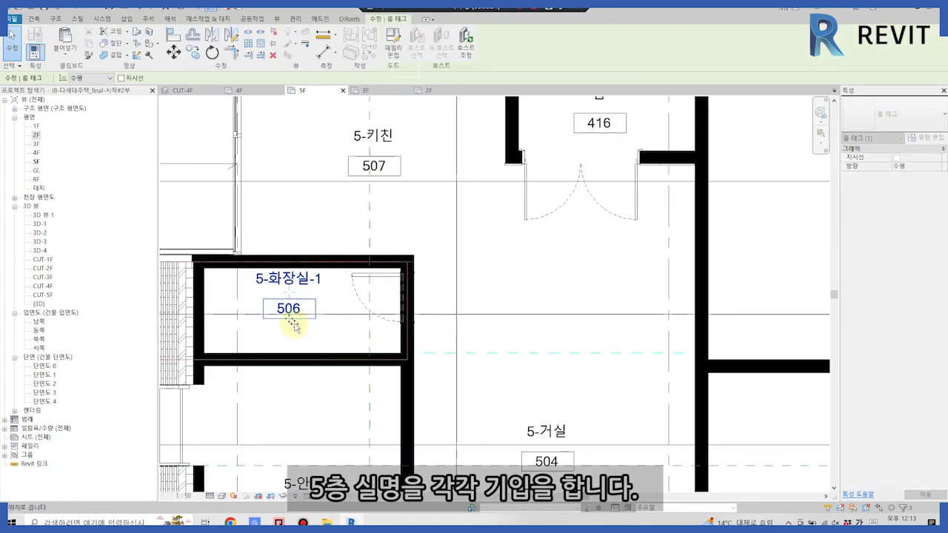
key("Escape")
scroll(293, 323, "down", 5)
left_click(911, 415)
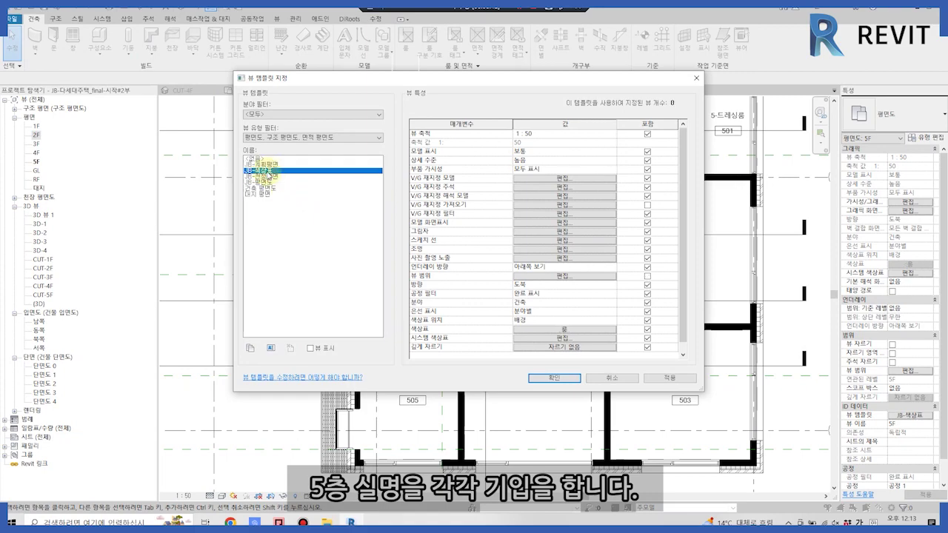
Apply the J8-색상표 colour-fill view template to both the 5F and 4F plans
left_click(553, 378)
scroll(482, 326, "down", 2)
left_click(244, 91)
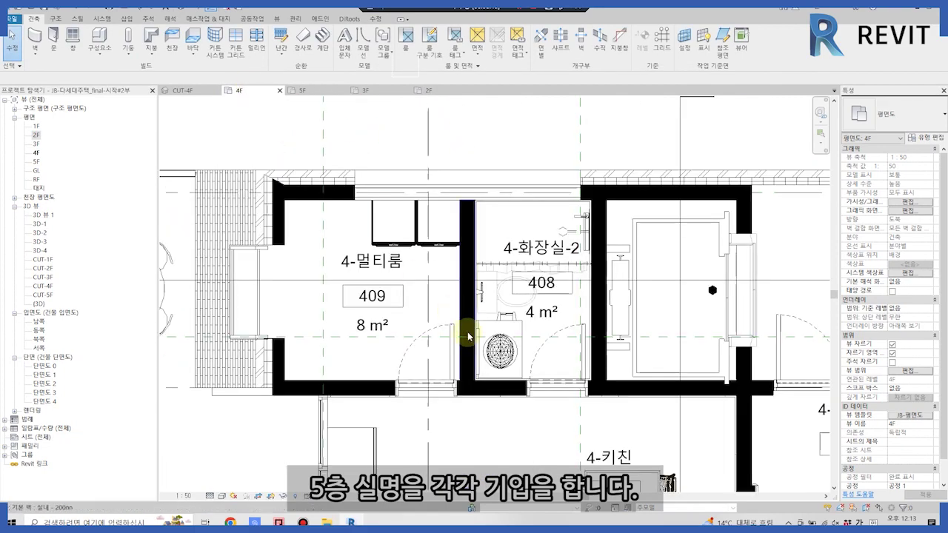
scroll(468, 335, "down", 3)
left_click(911, 415)
left_click(554, 377)
Return to the 5F plan and select the hall's 416 room tag
scroll(332, 162, "up", 1)
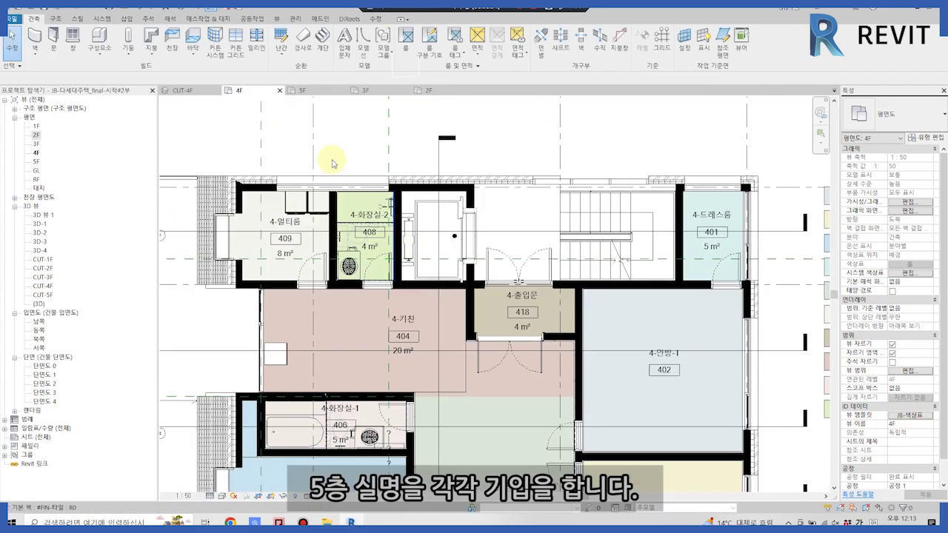
key("ctrl+Tab")
scroll(497, 233, "up", 3)
left_click(530, 285)
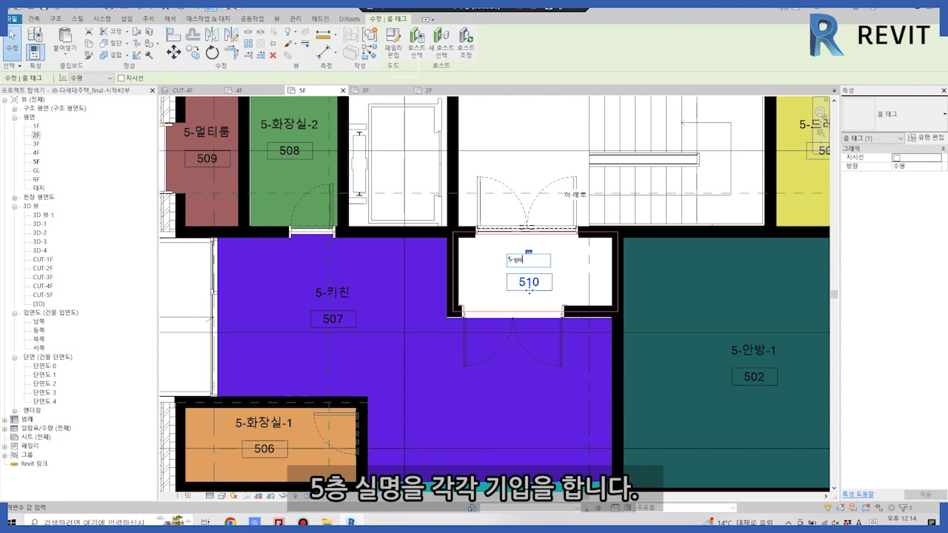
Finish renaming the hall tag to 5-현관 and commit the edit
type("관")
left_click(656, 319)
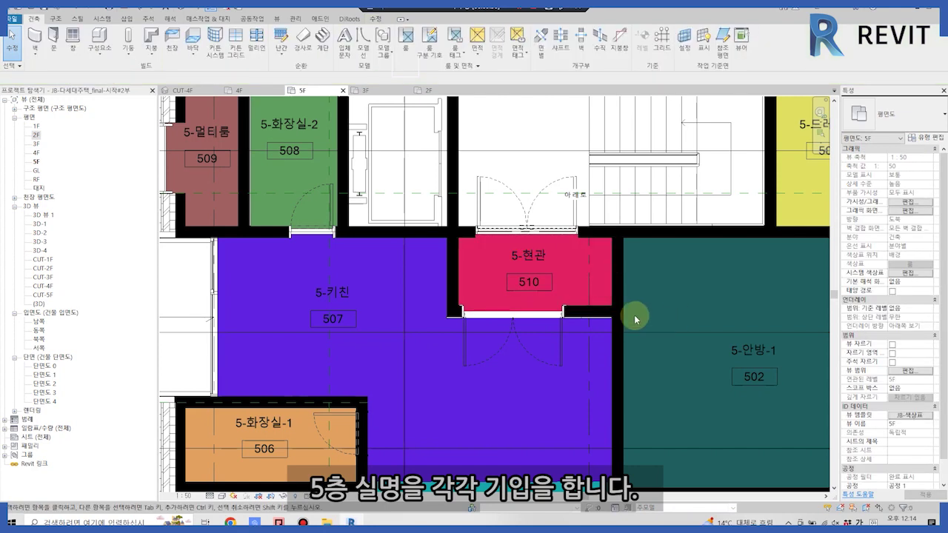
scroll(455, 322, "down", 3)
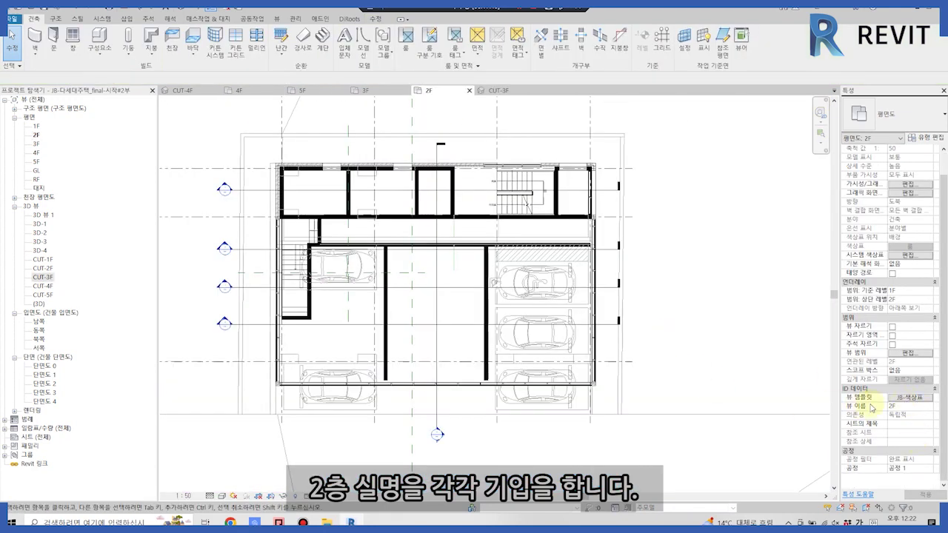
Check the 2F plan's view range and view template settings
left_click(899, 354)
left_click(637, 321)
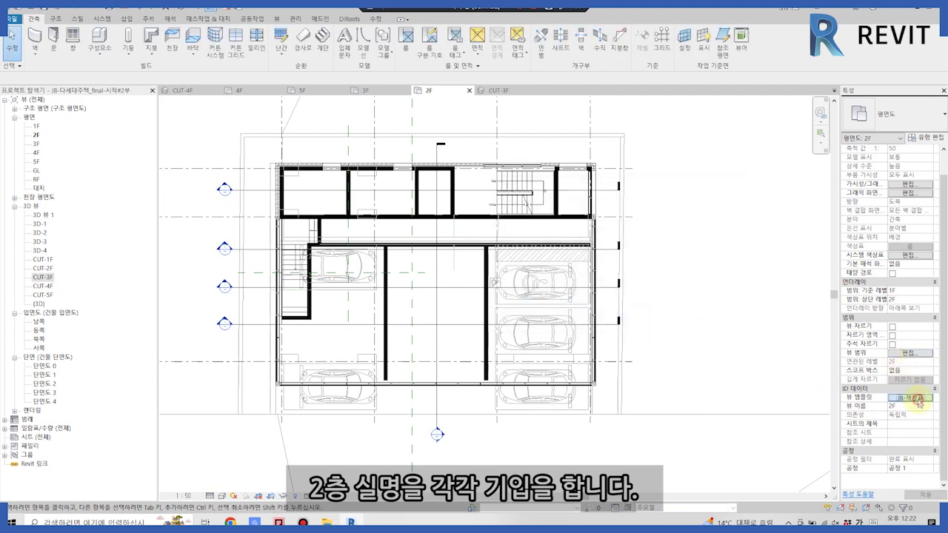
left_click(909, 397)
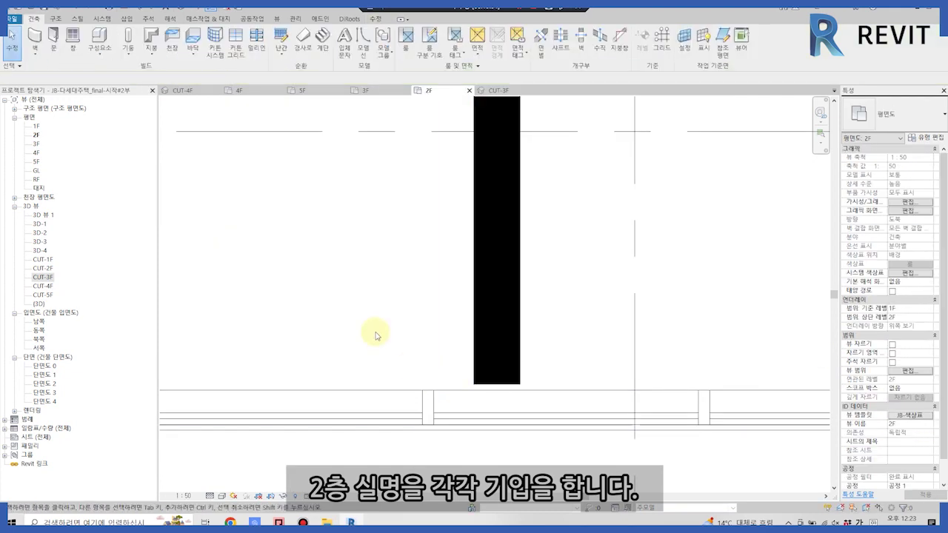
Cancel the accidental Trim command and place a room in the lower-right 2F space
scroll(722, 159, "up", 2)
key("t")
key("r")
scroll(652, 215, "down", 2)
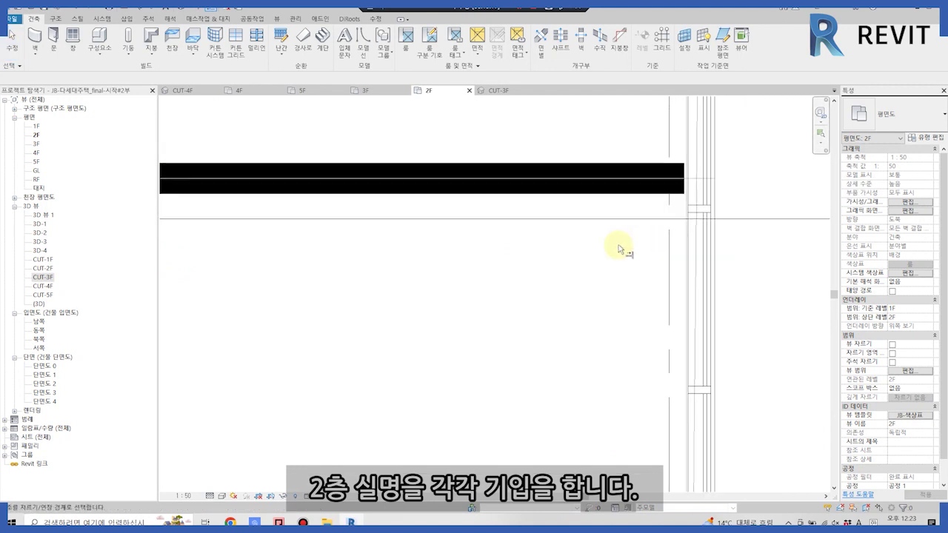
key("Escape")
scroll(511, 274, "down", 2)
scroll(459, 311, "down", 2)
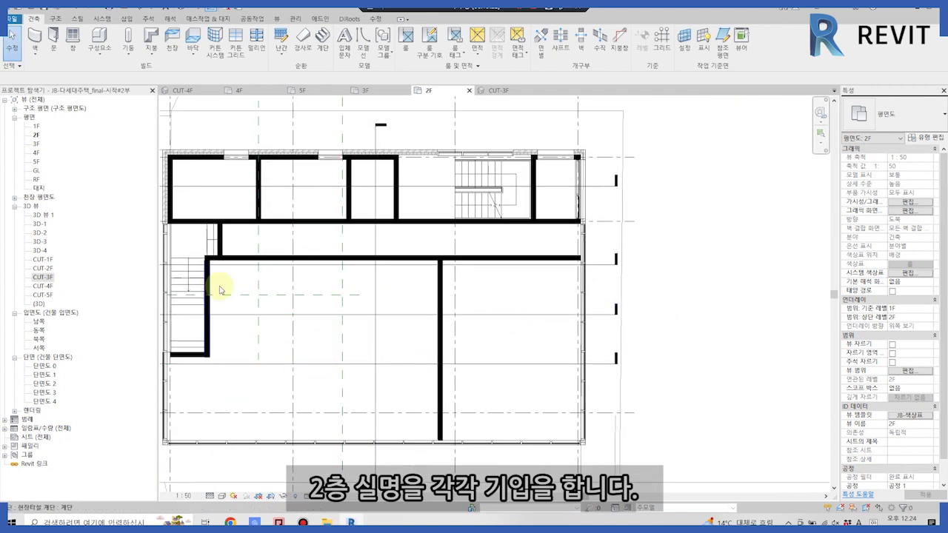
left_click(406, 37)
left_click(512, 347)
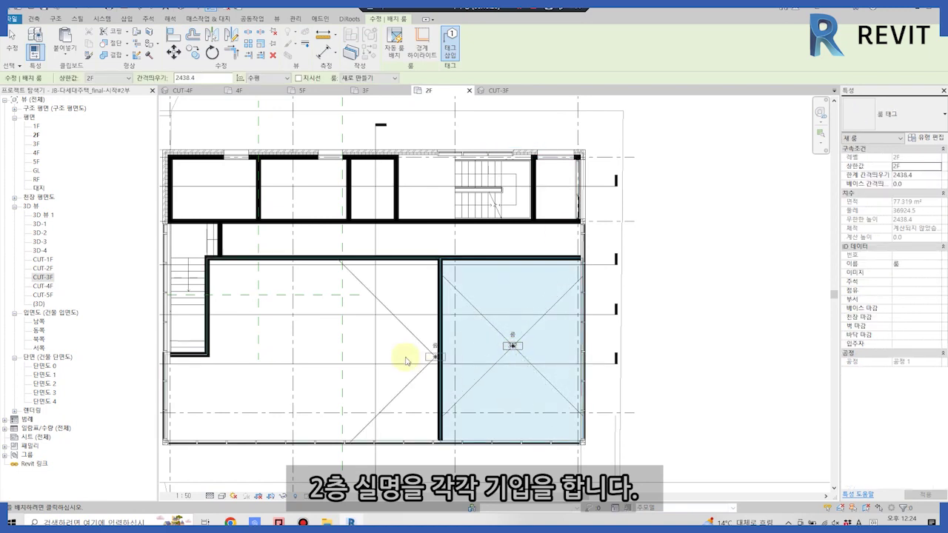
Place rooms in the 2F upper-left room and the corridor
left_click(220, 185)
left_click(381, 237)
key("Escape")
key("Escape")
scroll(530, 371, "up", 2)
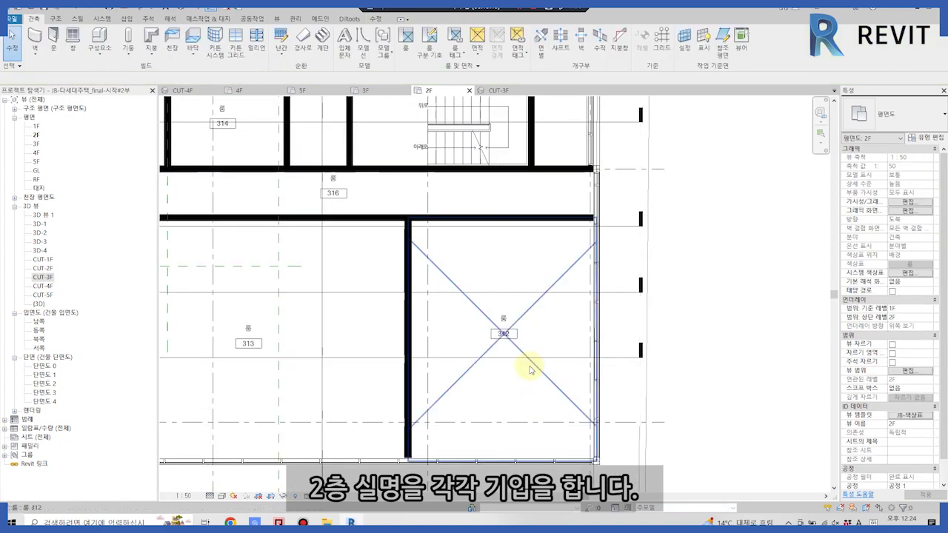
scroll(303, 104, "down", 3)
scroll(434, 180, "up", 3)
Number the corridor room 201 and name rooms 312 and 313 as 근린생활시설 spaces
left_click(456, 234)
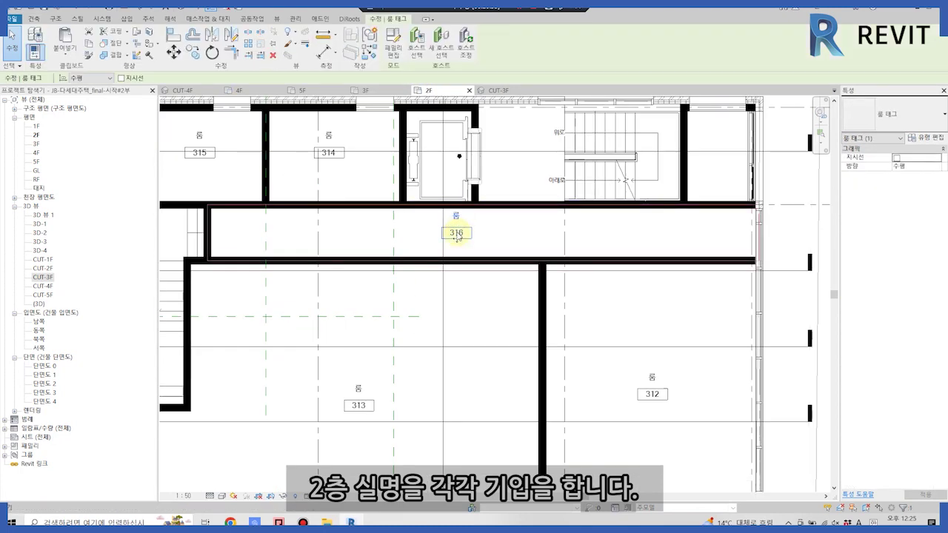
scroll(456, 235, "up", 2)
left_click(457, 233)
type("201")
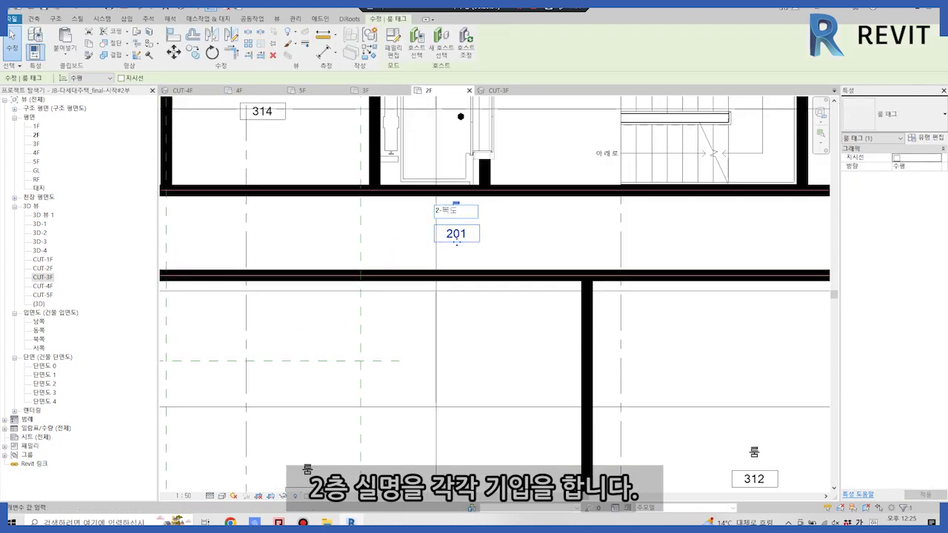
scroll(533, 372, "down", 2)
double_click(629, 378)
type("2-근린생")
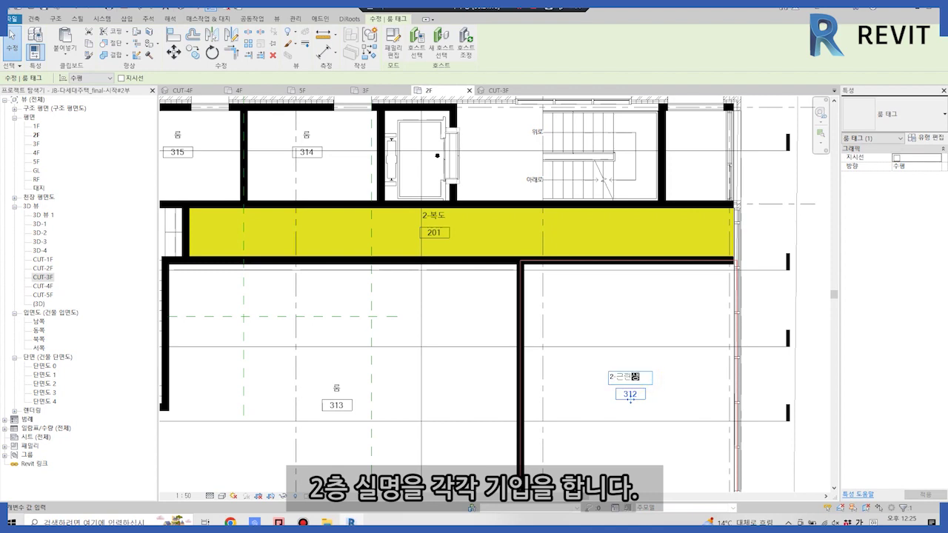
key("Return")
scroll(629, 392, "up", 2)
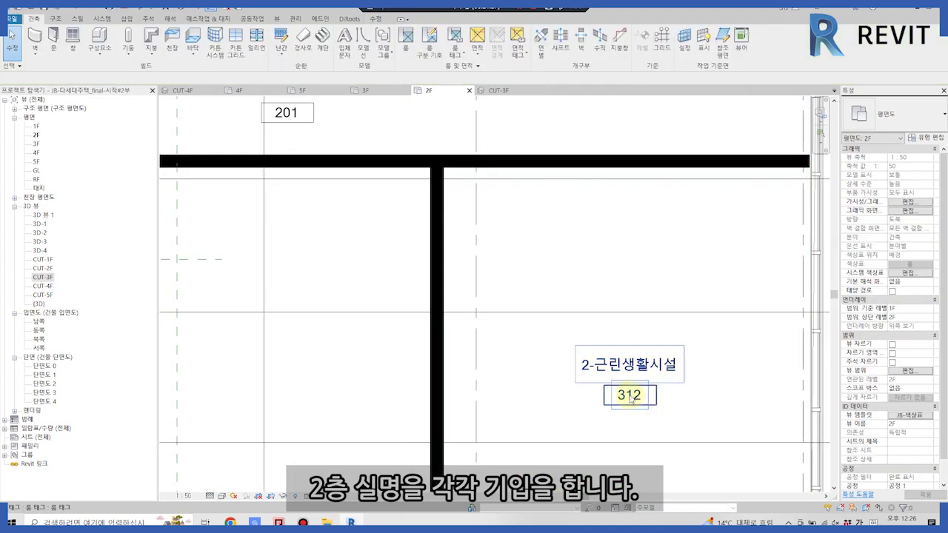
scroll(629, 392, "down", 2)
double_click(299, 350)
type("생활시설")
key("Return")
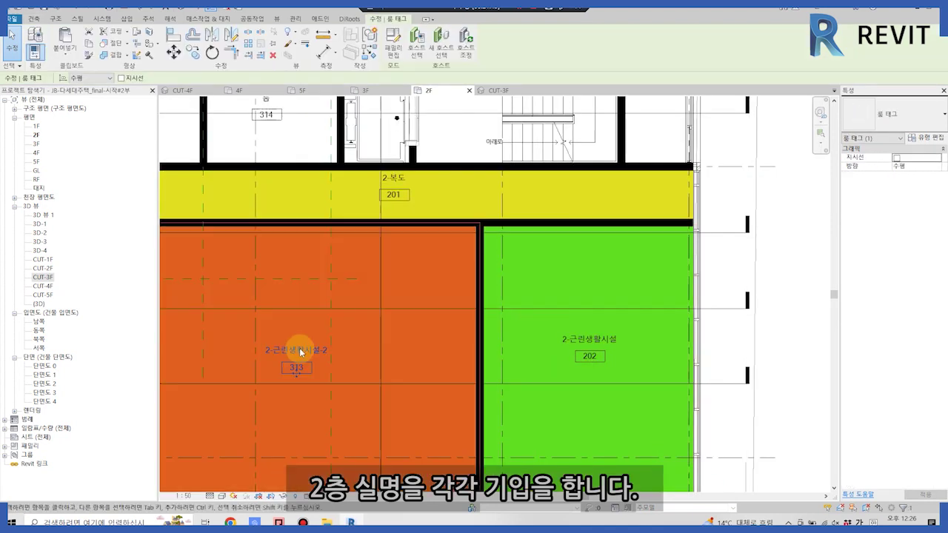
Name room 314 '2-화장실(남)' and renumber it from 210 to 204
middle_click_drag(598, 331, 709, 448)
scroll(376, 222, "up", 1)
double_click(376, 213)
type("2-화장실")
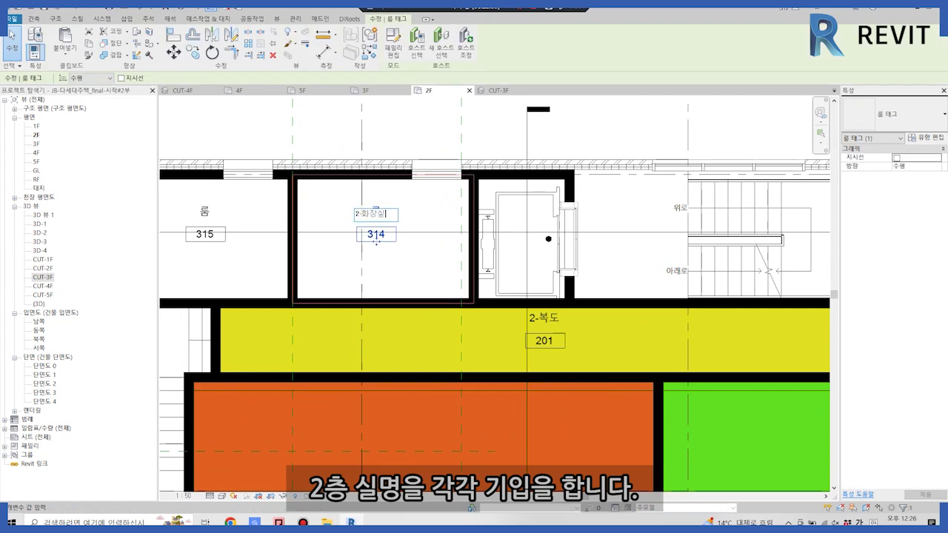
type("(남)")
key("Return")
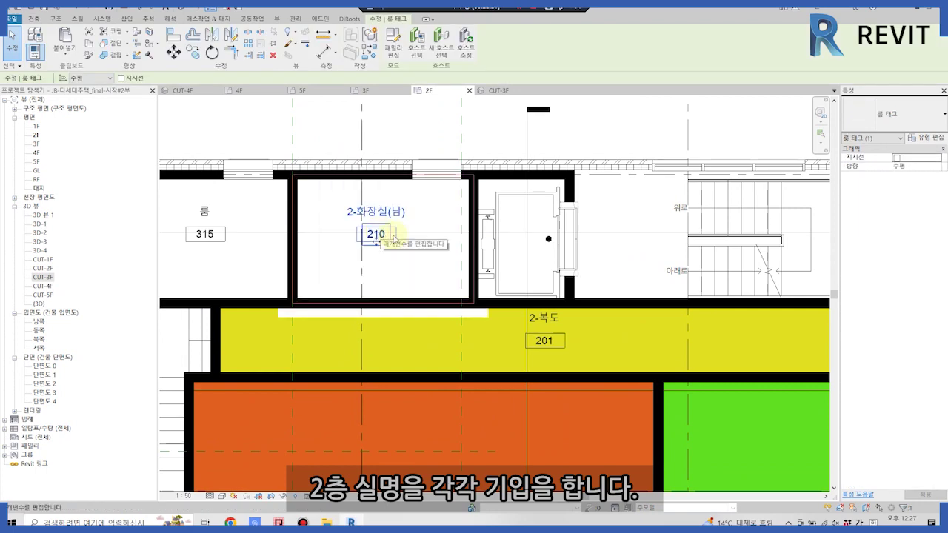
scroll(376, 235, "down", 1)
scroll(395, 427, "up", 1)
double_click(402, 205)
scroll(402, 205, "up", 1)
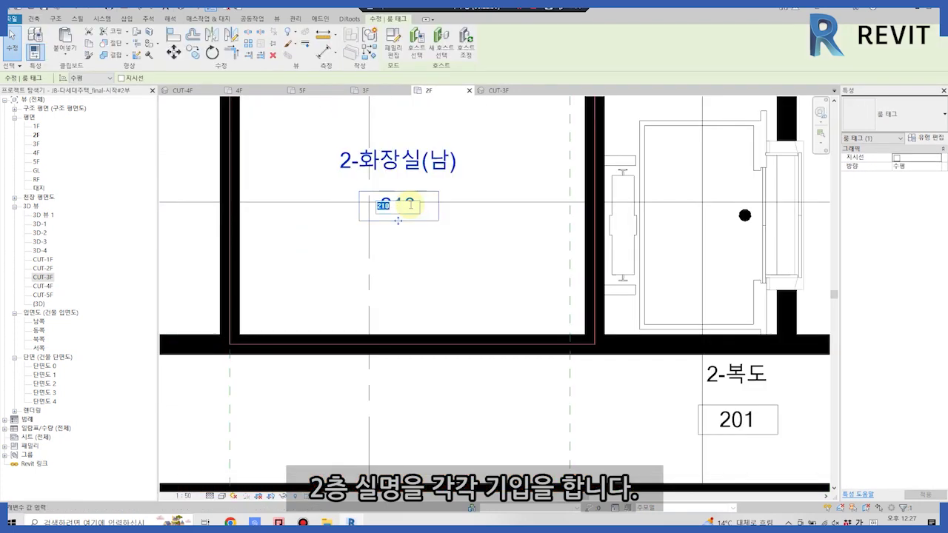
type("204")
key("Return")
Name room 315 '2-화장실(여)', number it 205, and view the whole 2F layout
scroll(402, 205, "down", 1)
double_click(215, 197)
type("2-화장ㅅ")
type(")")
double_click(214, 231)
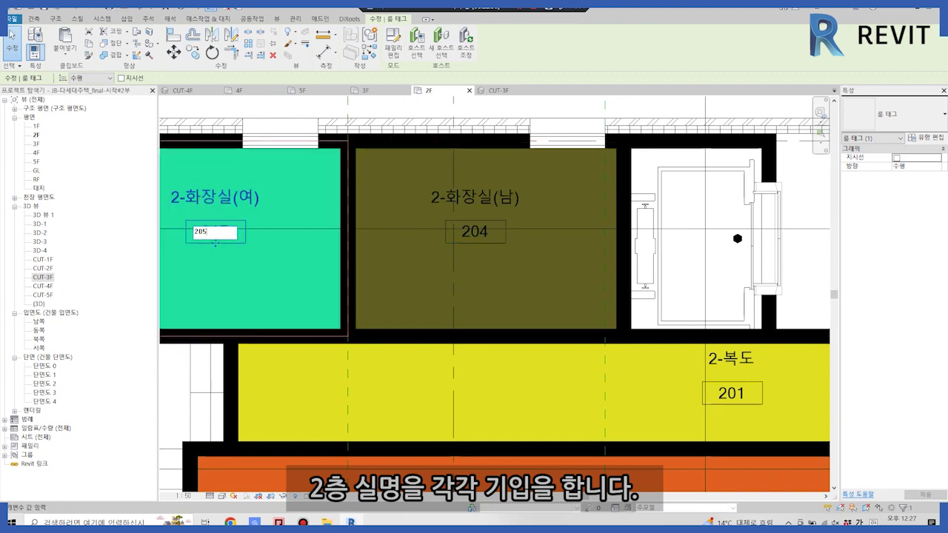
type("205")
key("Return")
scroll(215, 231, "up", 1)
scroll(511, 288, "down", 1)
key("Escape")
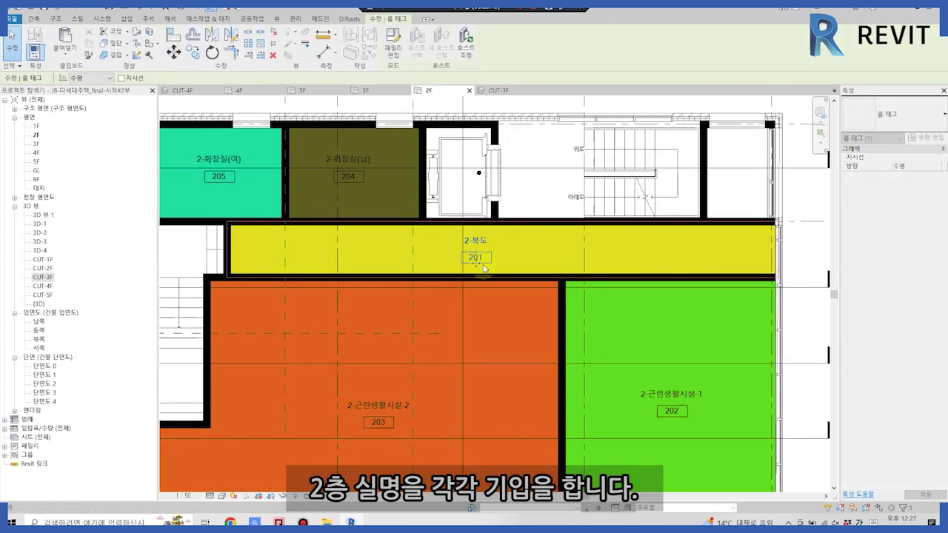
middle_click_drag(370, 447, 387, 388)
scroll(688, 380, "down", 1)
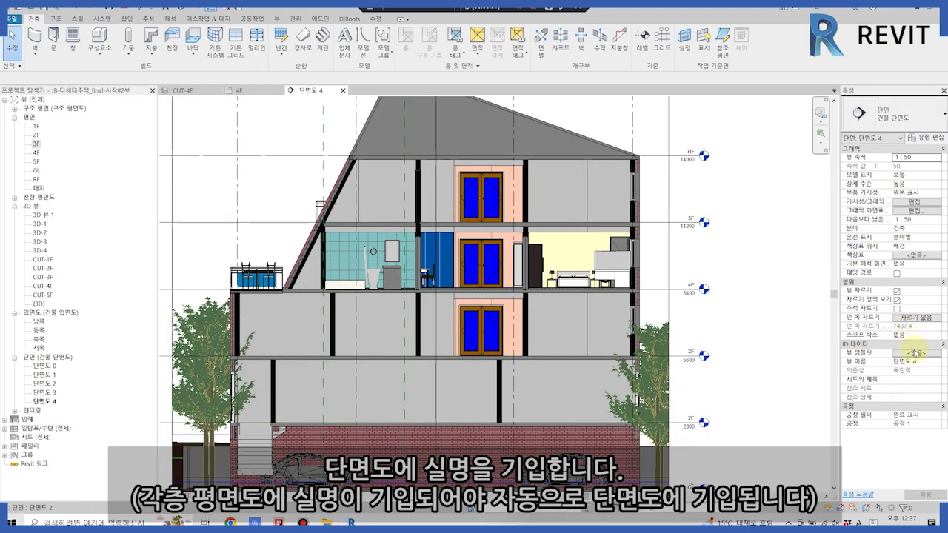
left_click(916, 353)
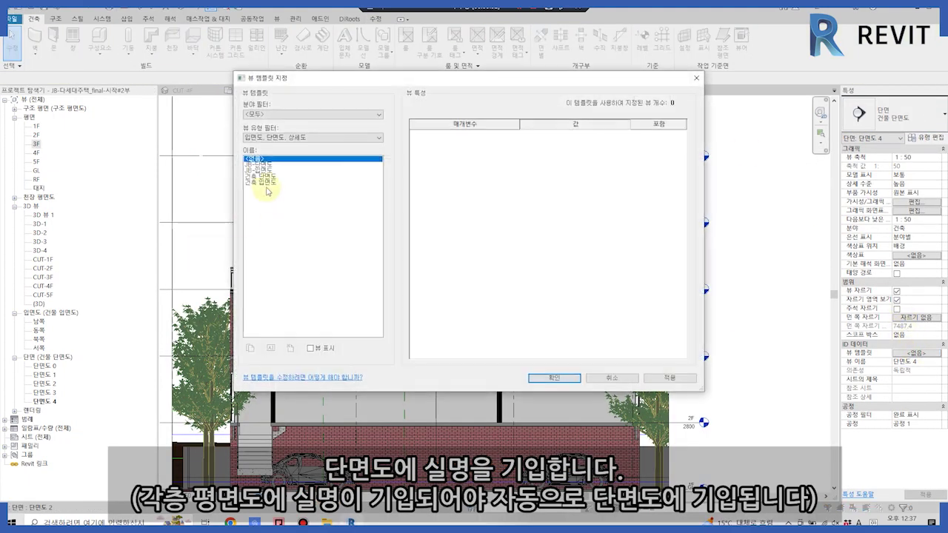
Apply the JB-단면도 template to section 단면도 4 and tag its untagged rooms
left_click(263, 164)
left_click(556, 378)
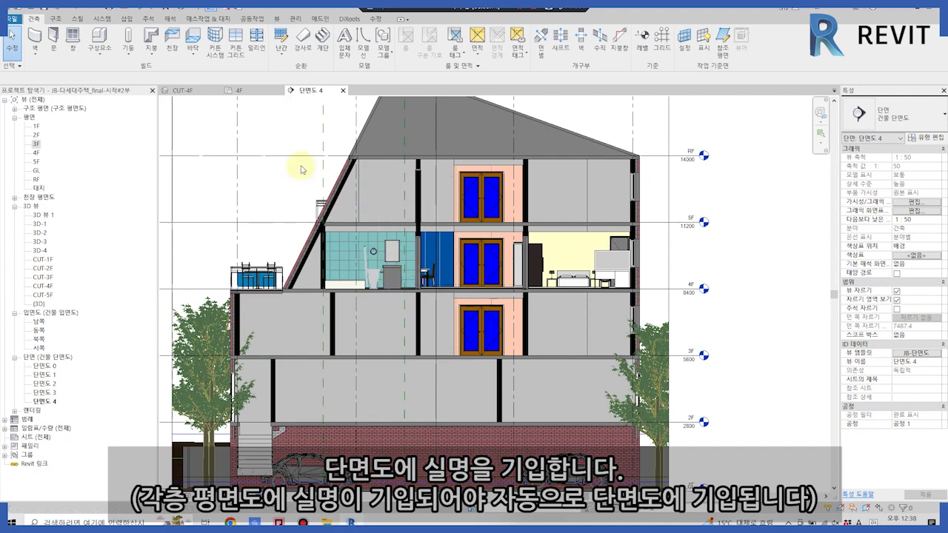
left_click(454, 53)
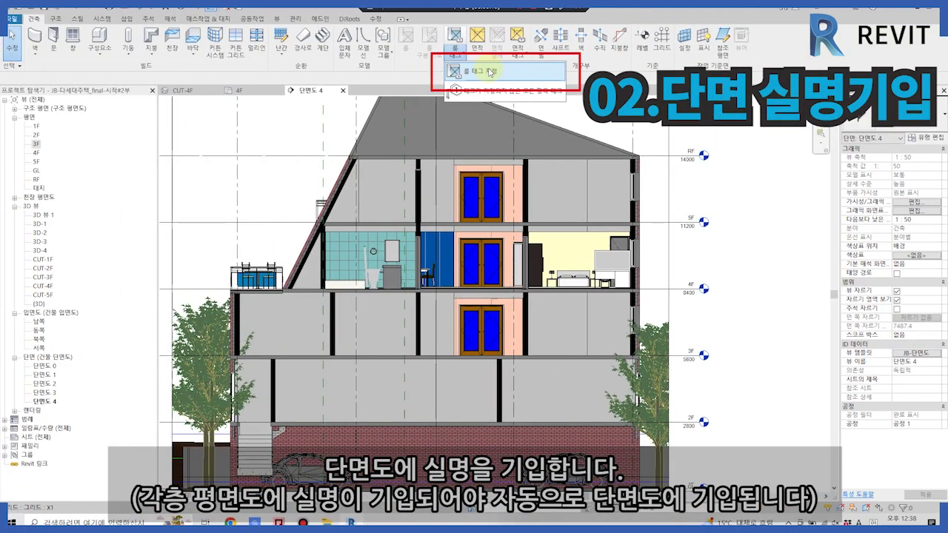
left_click(490, 72)
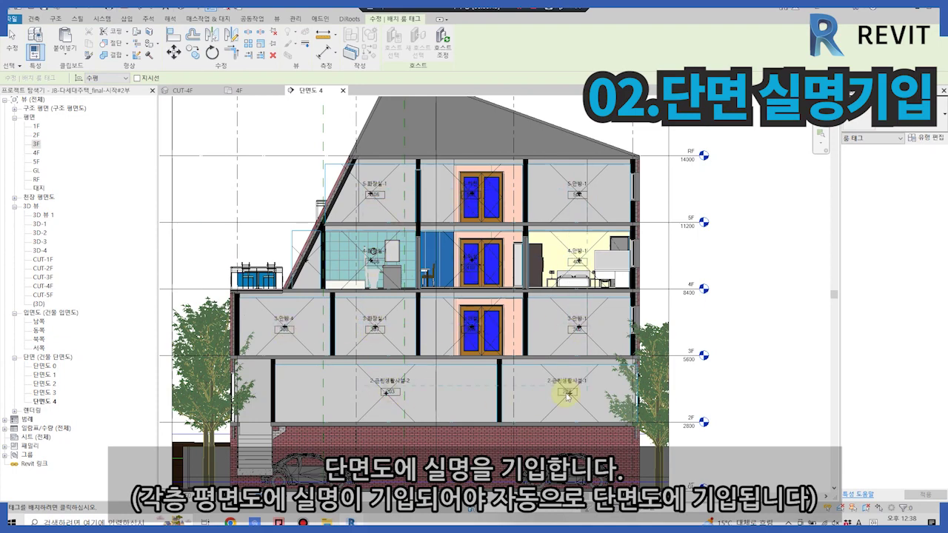
key("Escape")
Open the JB-단면도 template's visibility/graphics overrides
scroll(579, 354, "up", 2)
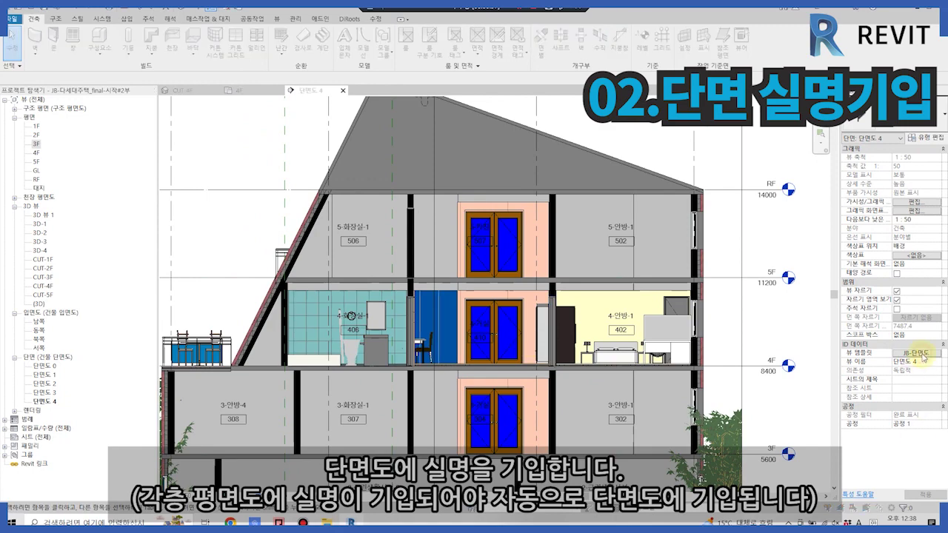
left_click(918, 354)
left_click(570, 187)
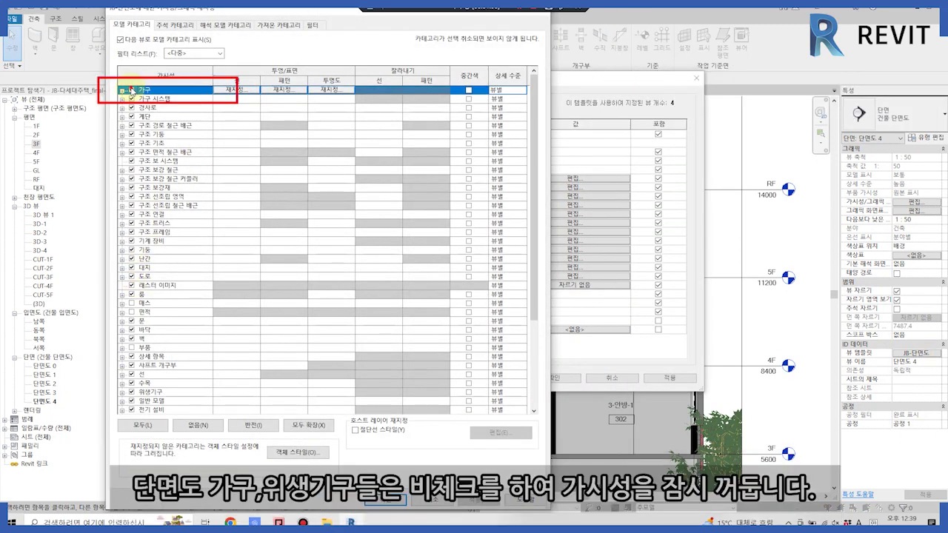
Hide Plumbing Fixtures in the section template's visibility/graphics overrides
left_click(386, 500)
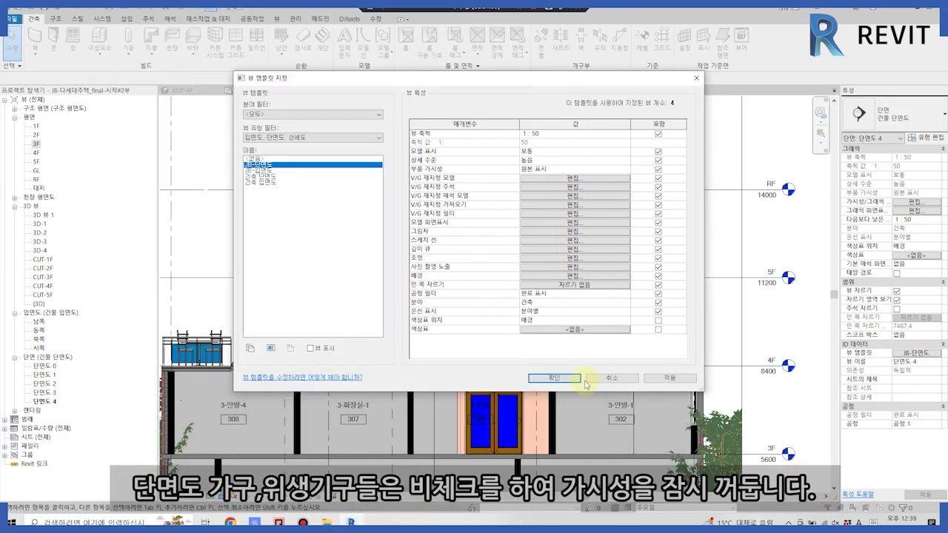
left_click(548, 377)
left_click(918, 353)
left_click(557, 181)
scroll(223, 296, "down", 3)
left_click(131, 365)
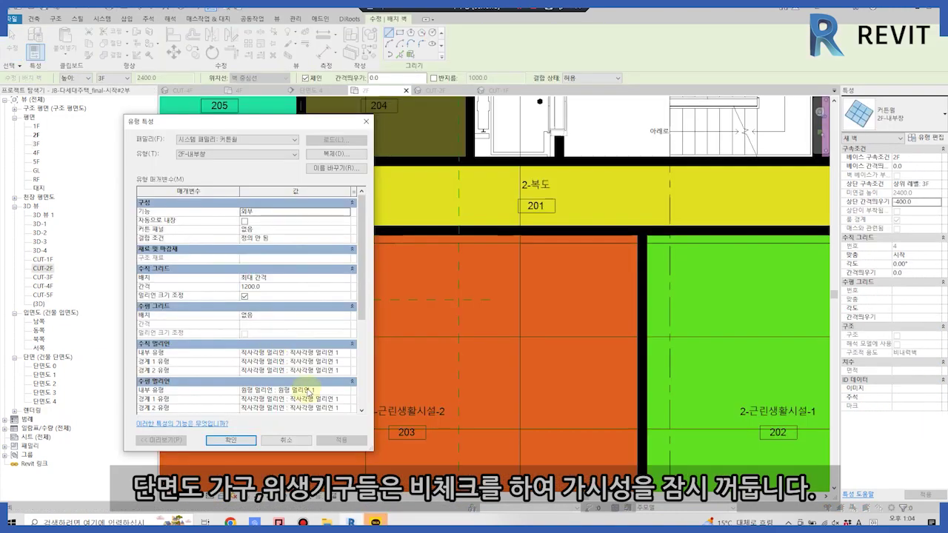
Set the 2F-내부창 curtain wall's interior horizontal mullion type to None
left_click(345, 391)
left_click(285, 400)
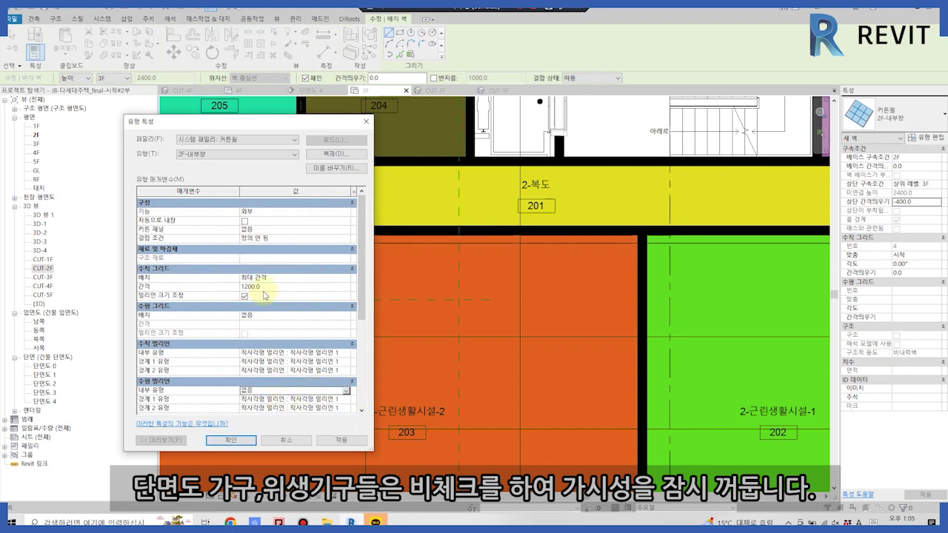
left_click(345, 316)
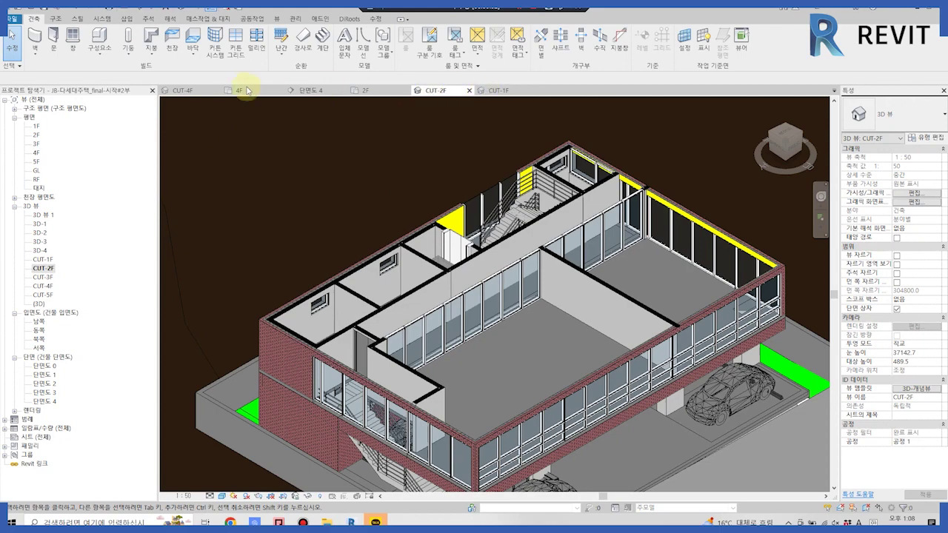
Check the 2F curtain walls in section 단면도 4, then open the 2F floor plan
left_click(331, 90)
scroll(391, 306, "up", 5)
mouse_move(391, 306)
middle_mouse_down()
mouse_move(449, 321)
mouse_move(442, 353)
mouse_move(366, 265)
middle_mouse_up()
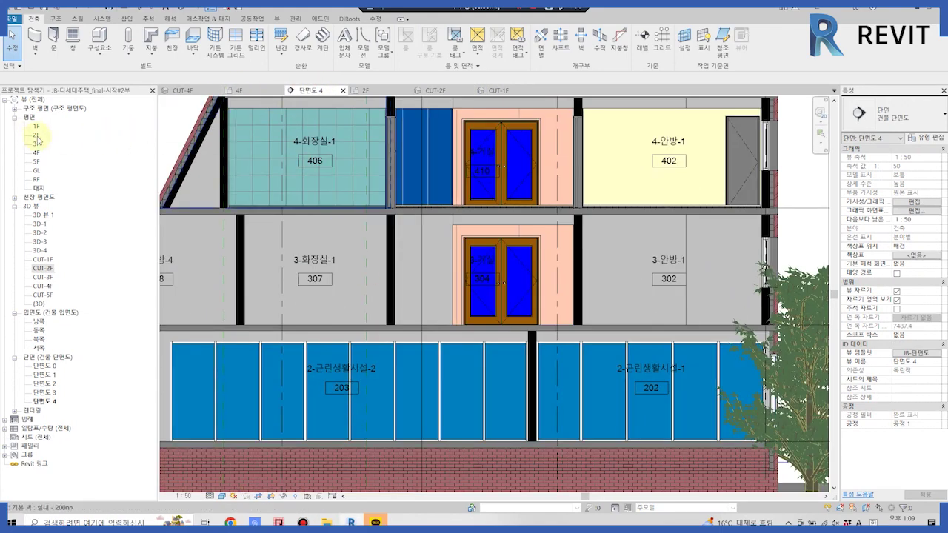
double_click(35, 135)
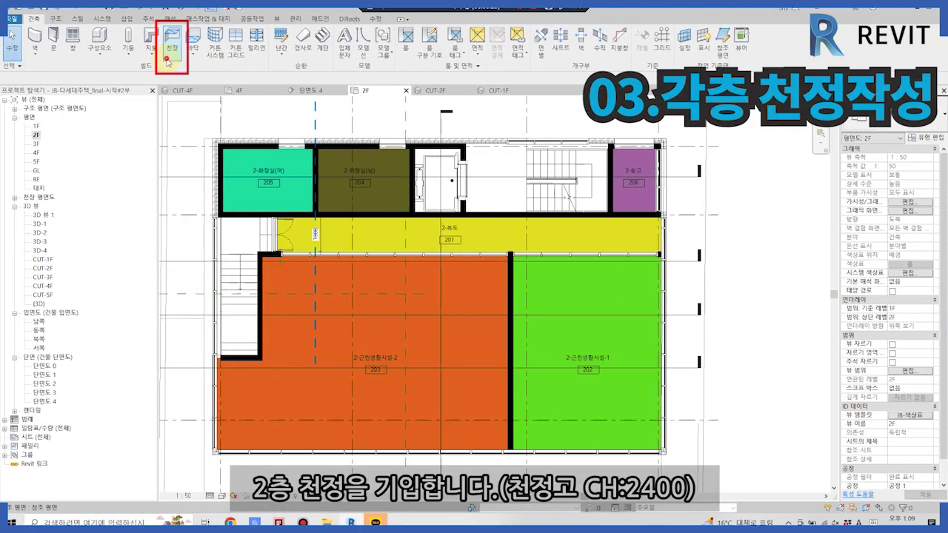
Place a 600 x 1200mm grid compound ceiling in 2F room 206
left_click(168, 59)
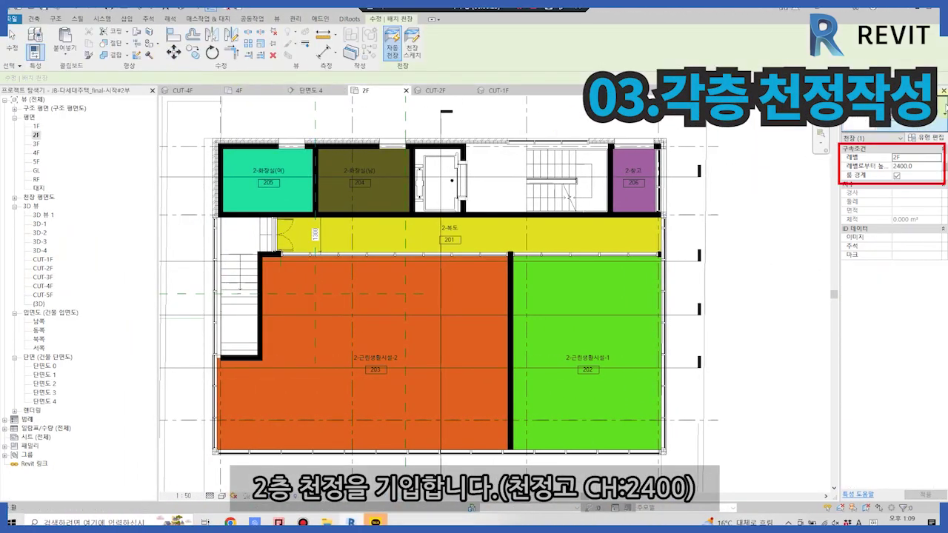
left_click(881, 119)
left_click(892, 203)
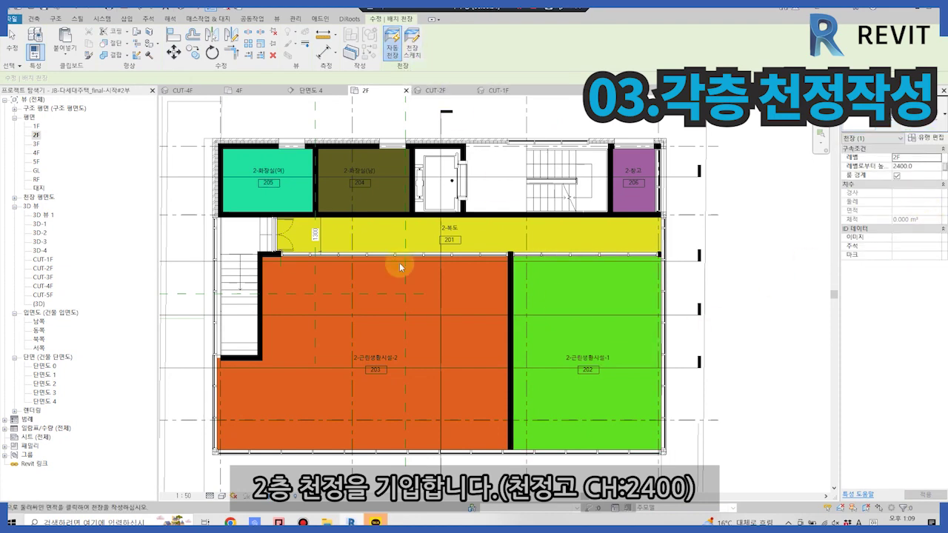
left_click(642, 186)
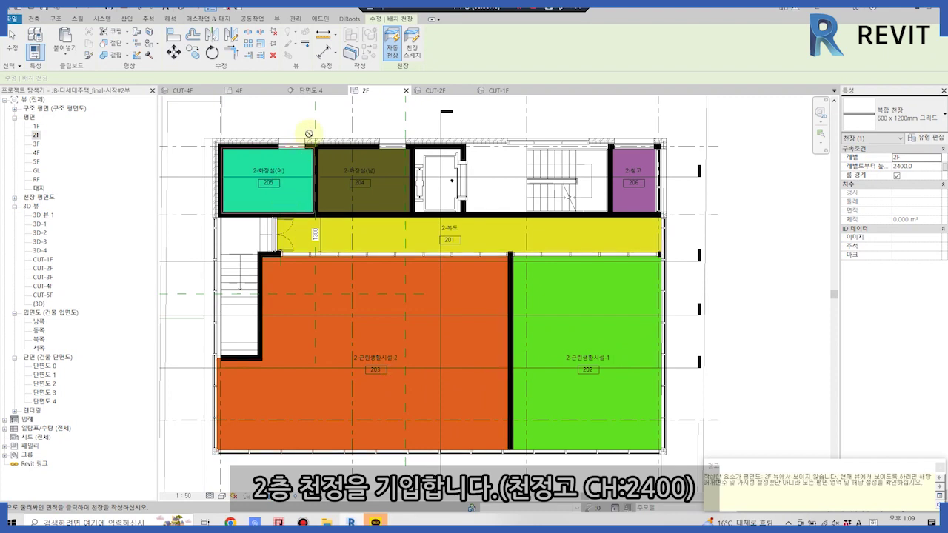
Verify the 2F ceilings over rooms 203 and 202 in section 단면도 4, then open 5F
left_click(309, 90)
left_click(487, 353)
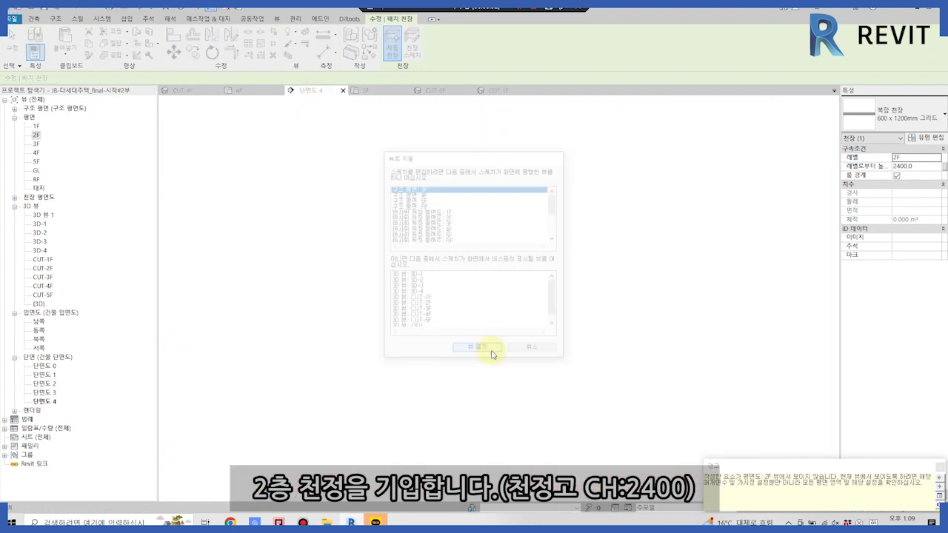
left_click(314, 91)
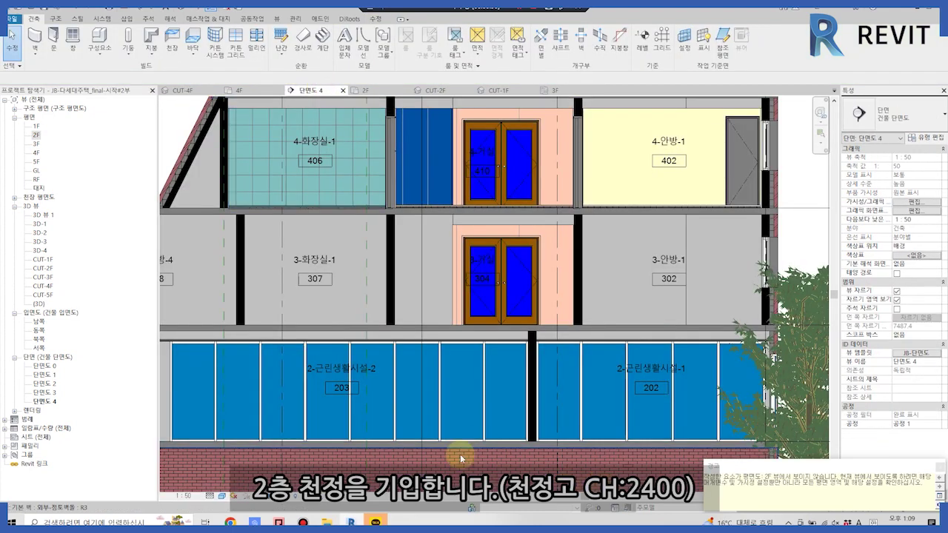
middle_click_drag(424, 418, 482, 374)
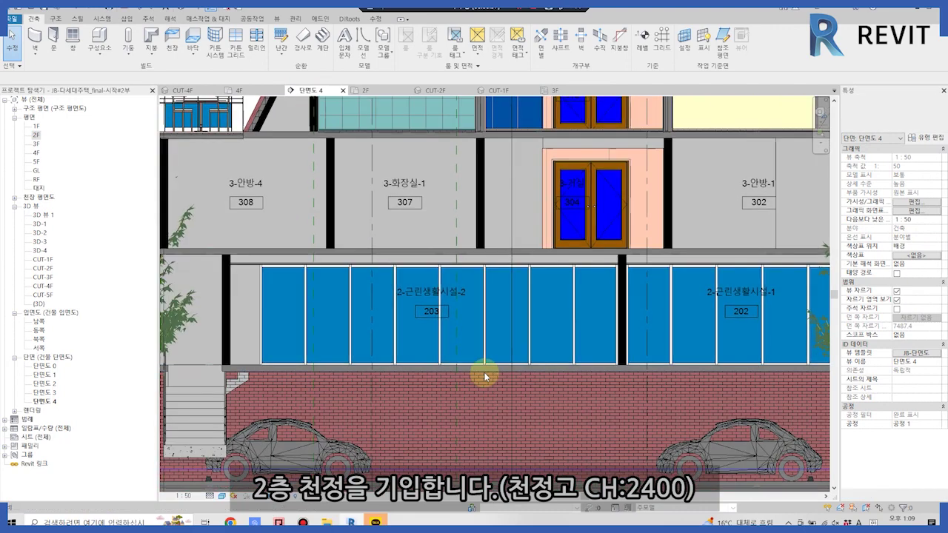
left_click(256, 263)
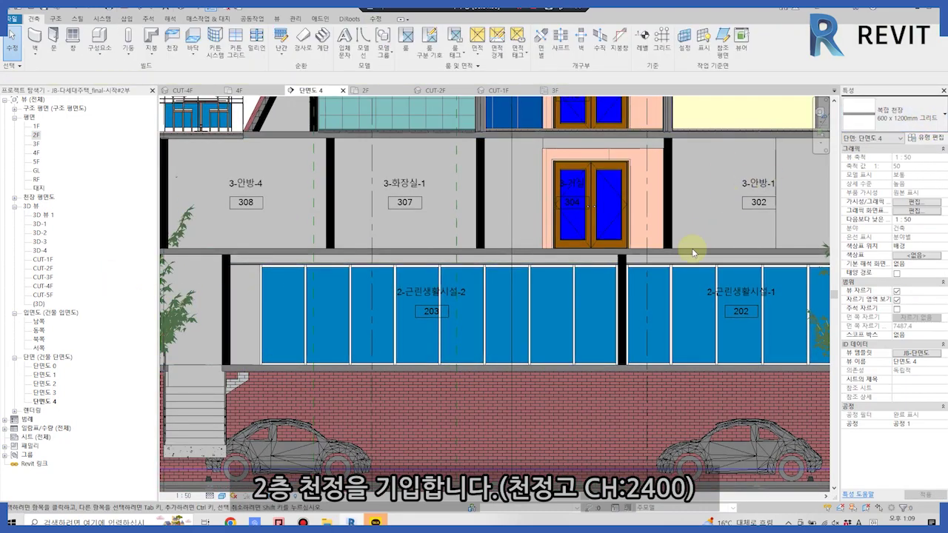
left_click(671, 265)
key("Escape")
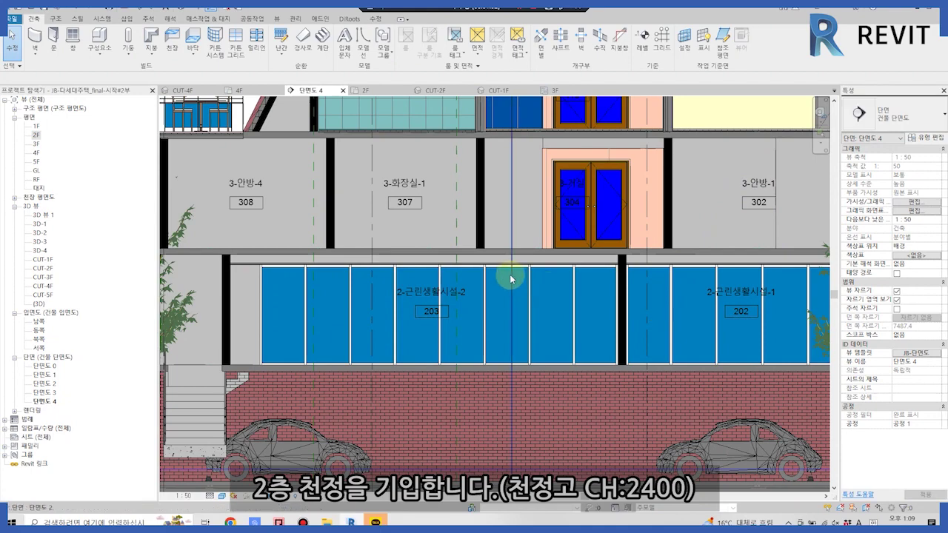
middle_click_drag(508, 275, 478, 440)
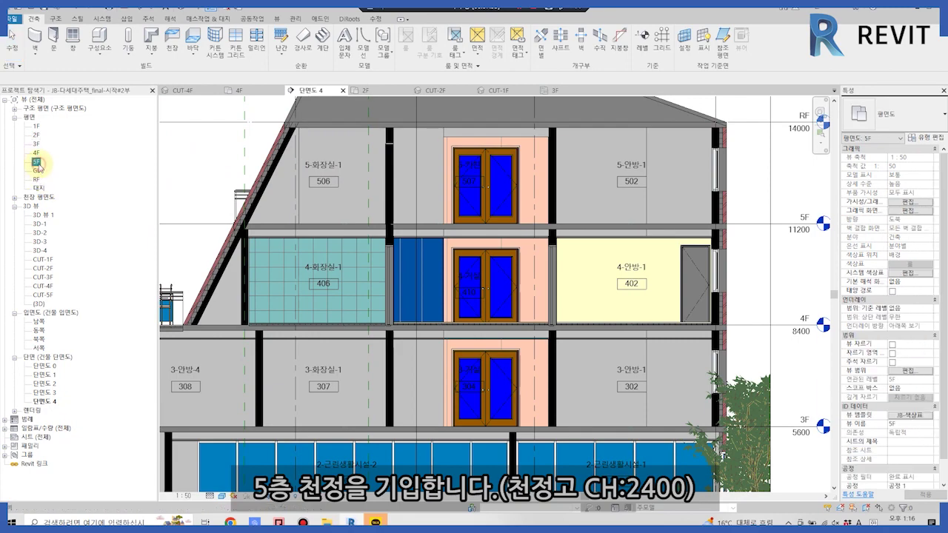
double_click(37, 163)
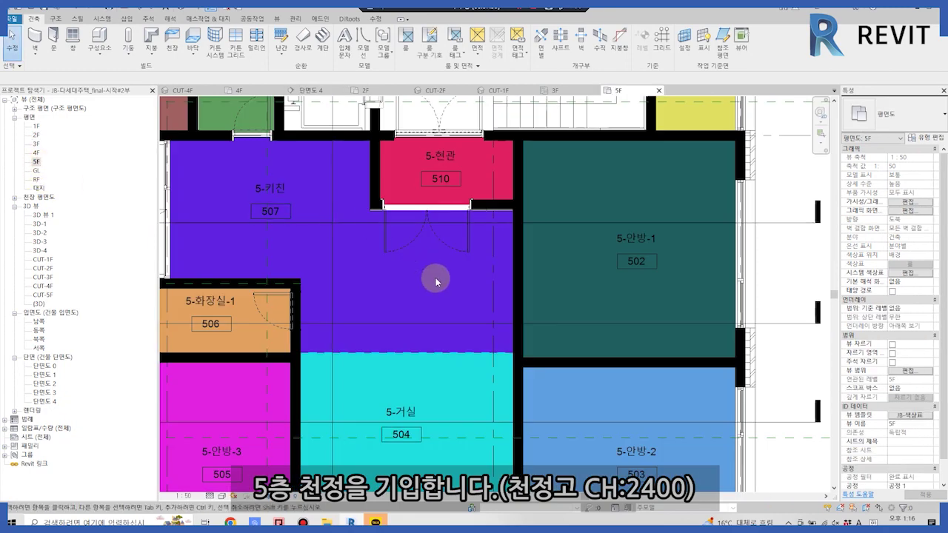
Start the Ceiling tool on the 5F plan to sketch a 2400 ceiling
left_click(172, 38)
scroll(546, 244, "down", 2)
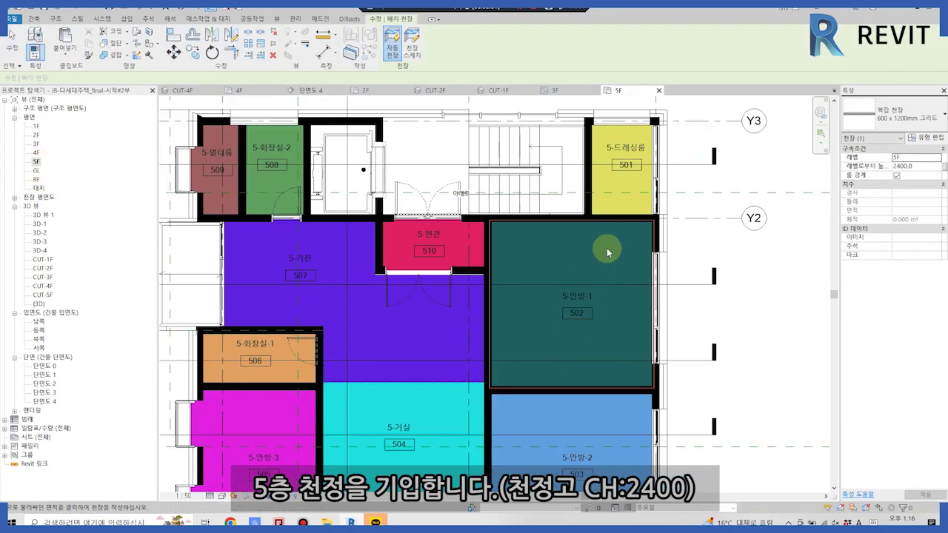
scroll(447, 386, "up", 1)
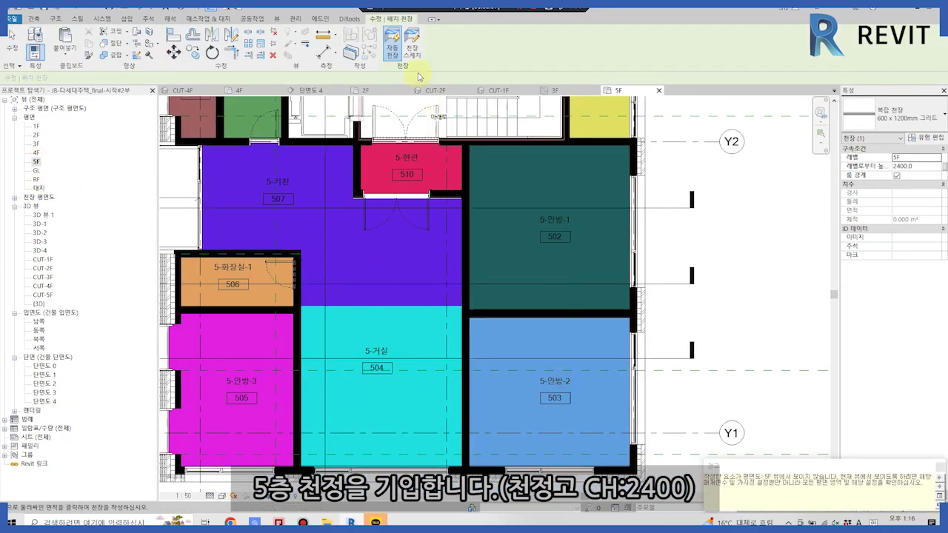
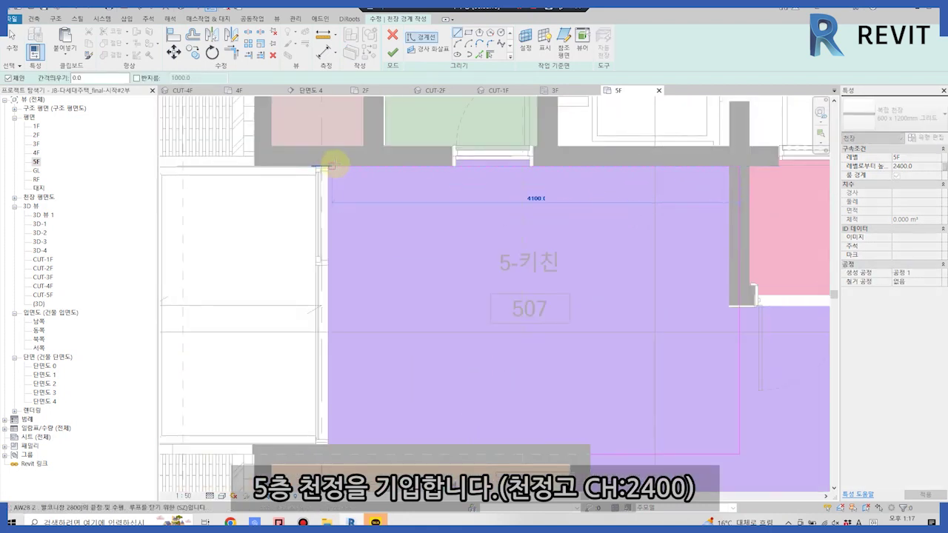
Close the 5-키친 (507) ceiling boundary loop on the 5F plan
scroll(376, 455, "up", 2)
scroll(300, 433, "up", 1)
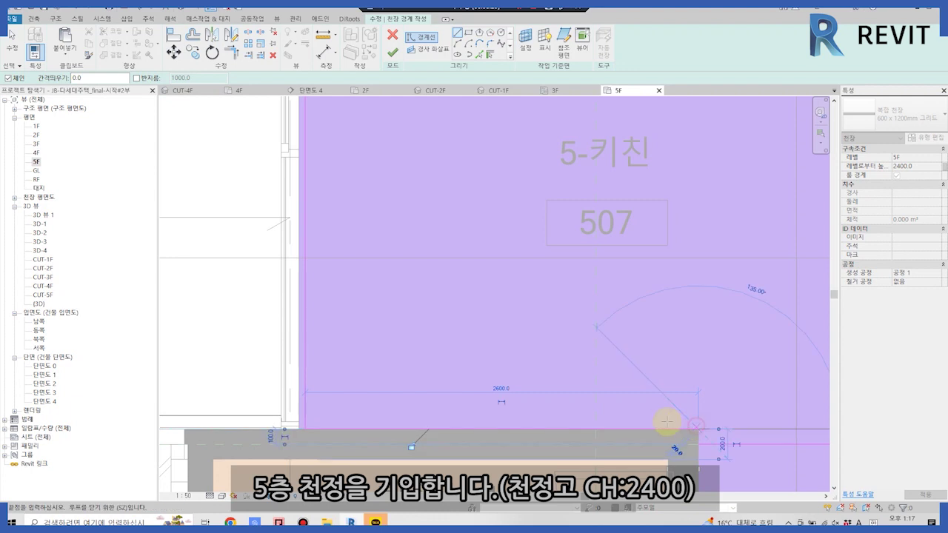
left_click(698, 444)
scroll(288, 471, "down", 2)
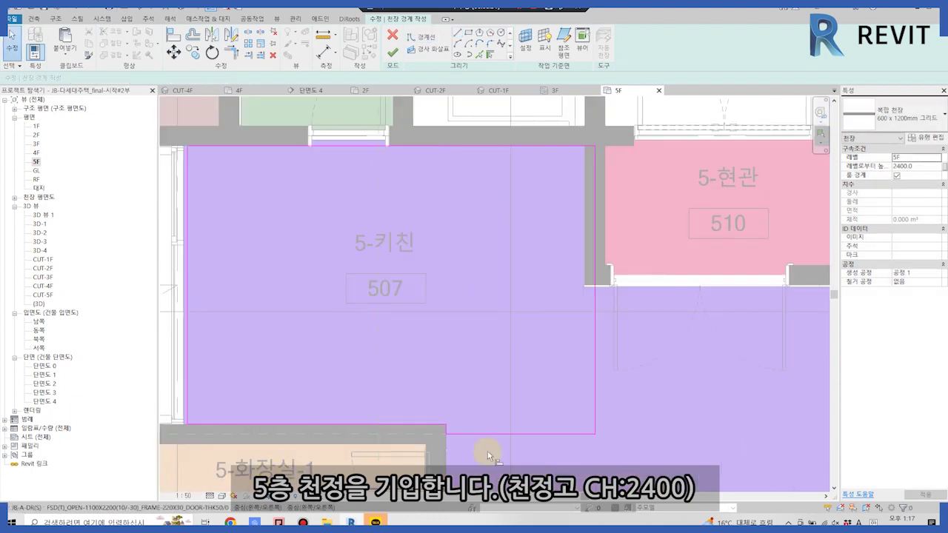
Align (AL) the boundary edge to the wall and finish the 600 x 1200mm, 2400 ceiling
key("a")
key("l")
scroll(585, 237, "up", 2)
scroll(594, 235, "down", 2)
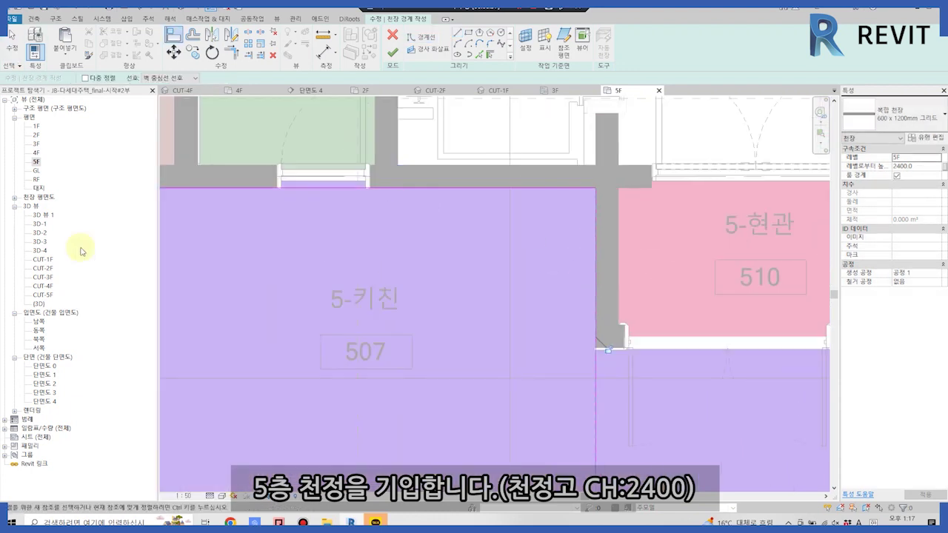
scroll(538, 191, "up", 3)
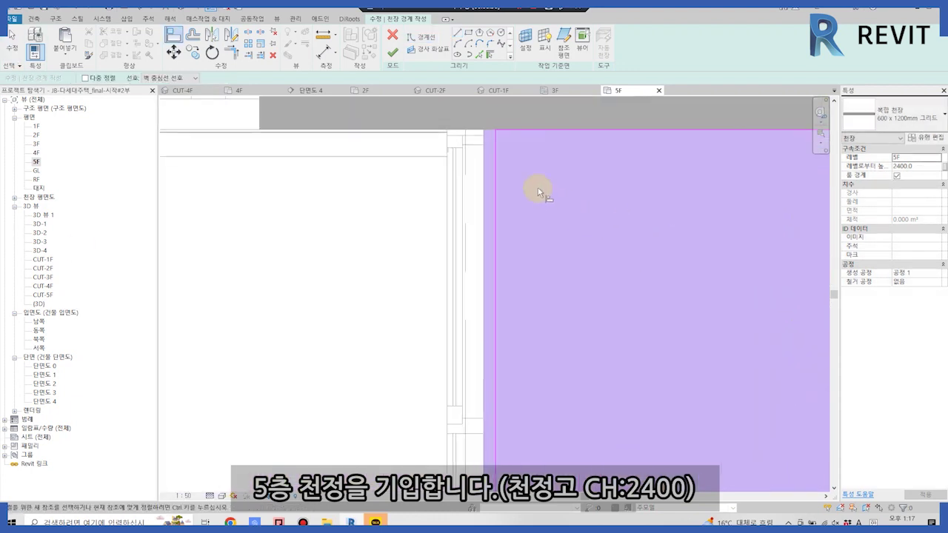
left_click(484, 173)
scroll(537, 267, "down", 3)
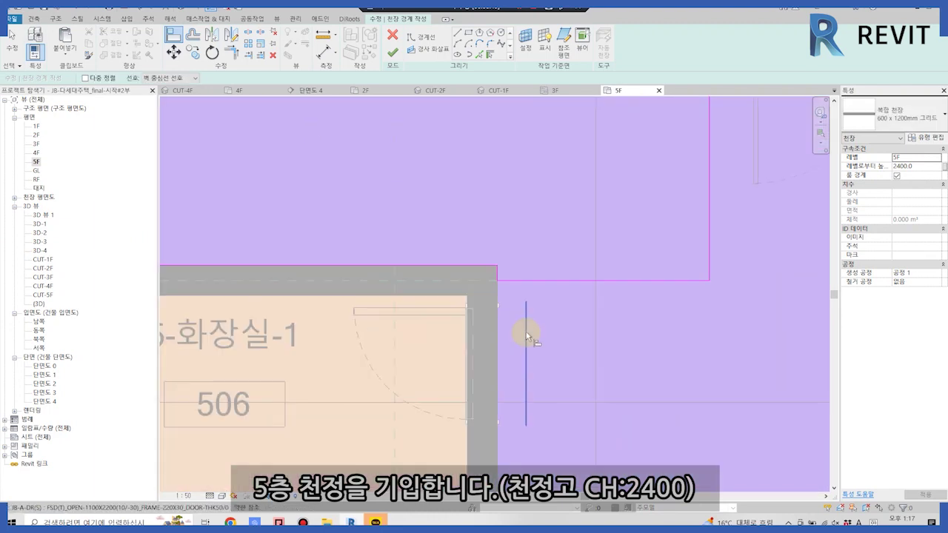
scroll(526, 331, "down", 3)
left_click(392, 52)
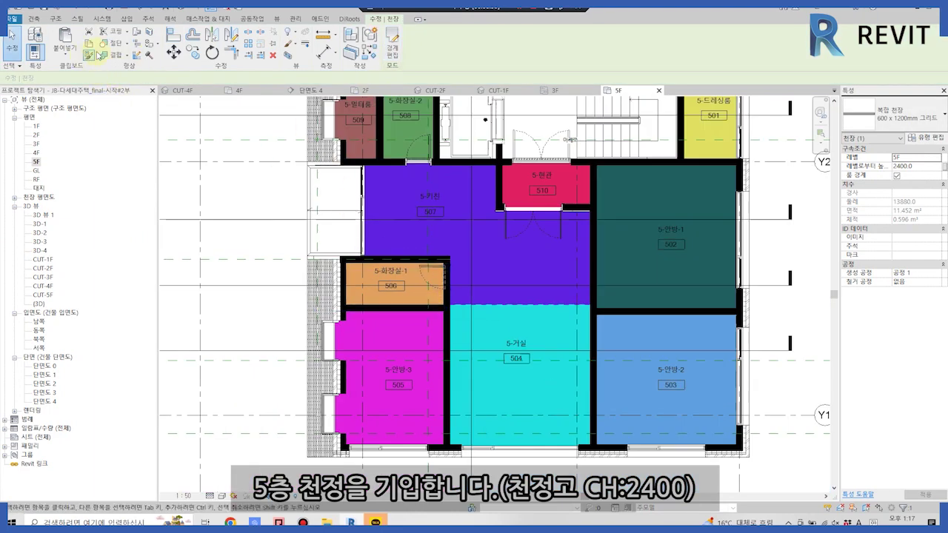
Start a sketched ceiling for the 5-거실 (504) area on the 5F plan
left_click(34, 18)
left_click(100, 44)
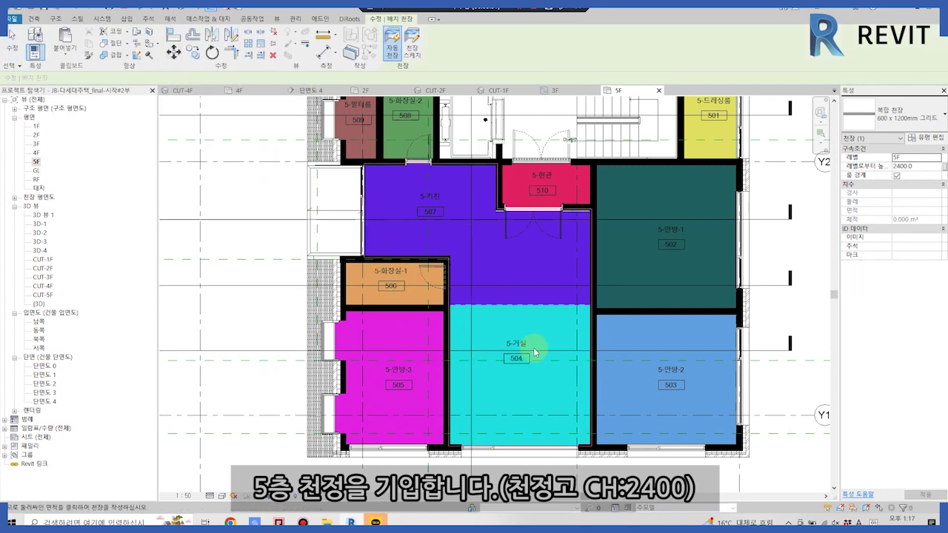
left_click(411, 49)
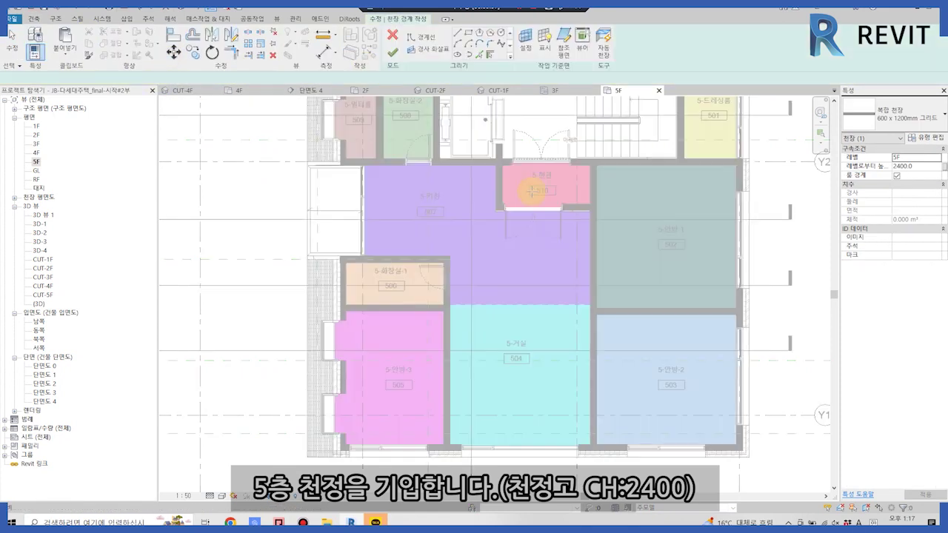
scroll(466, 288, "up", 2)
scroll(444, 244, "up", 2)
scroll(438, 244, "up", 2)
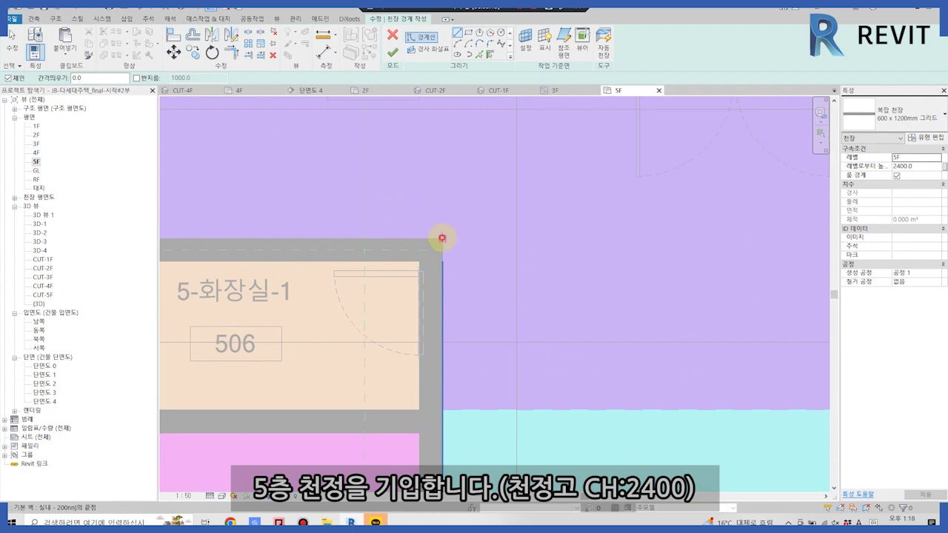
scroll(430, 288, "down", 5)
scroll(430, 341, "up", 3)
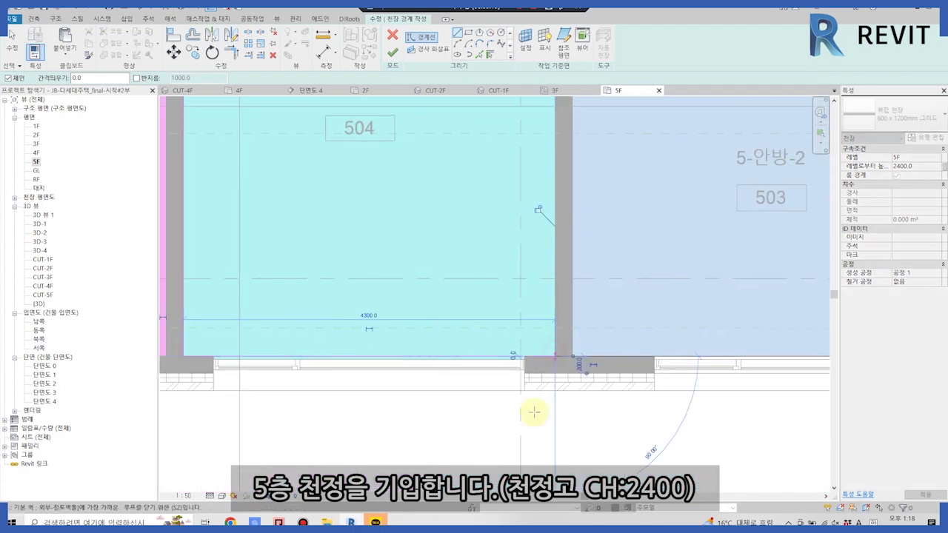
scroll(548, 385, "down", 3)
scroll(571, 175, "up", 3)
scroll(571, 169, "up", 2)
scroll(451, 205, "down", 1)
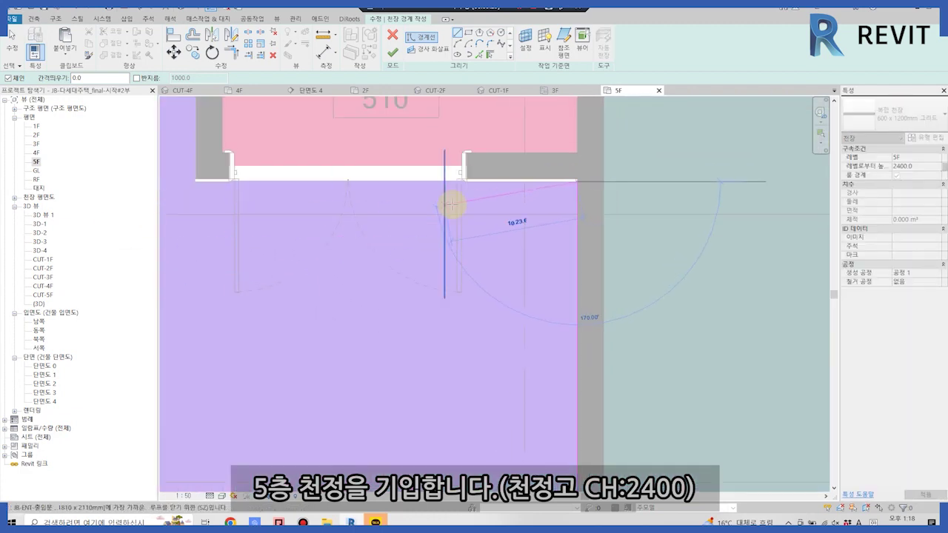
scroll(553, 193, "up", 2)
Draw boundary lines along the 거실 walls and finish the ceiling sketch
left_click(597, 143)
left_click(597, 419)
left_click(318, 419)
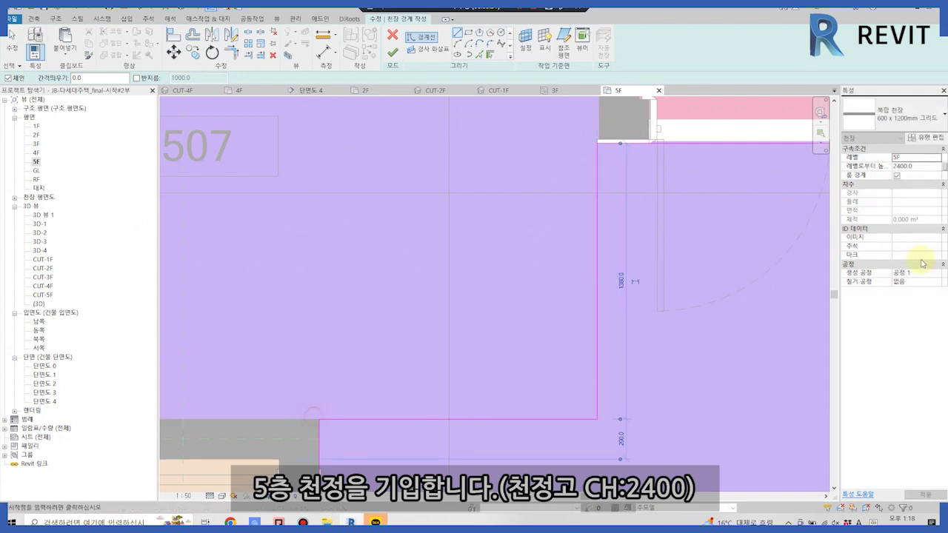
left_click(392, 53)
scroll(377, 109, "down", 3)
scroll(428, 241, "down", 2)
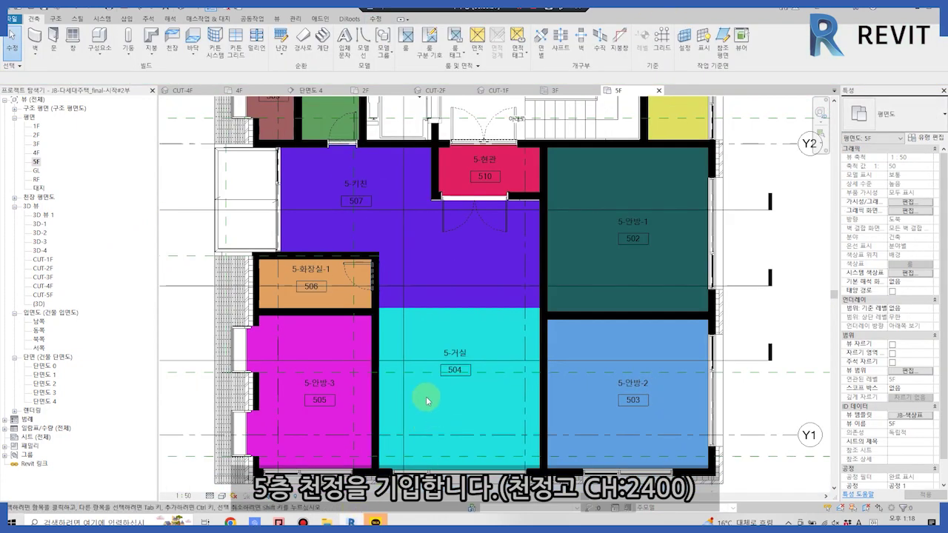
Sketch a rectangular ceiling boundary around 5-화장실-1 (506)
left_click(171, 40)
left_click(448, 56)
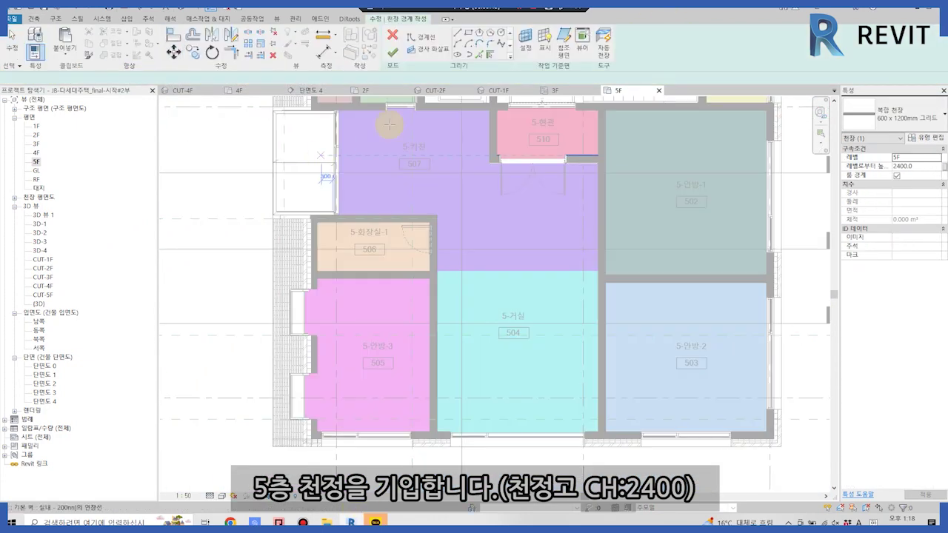
scroll(447, 227, "up", 3)
scroll(375, 155, "up", 2)
left_click(469, 33)
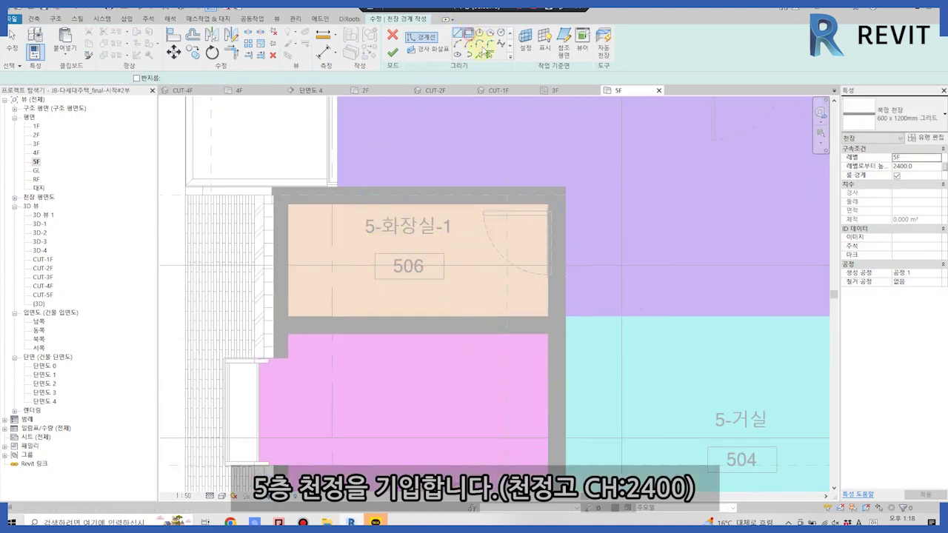
left_click(548, 204)
left_click(287, 317)
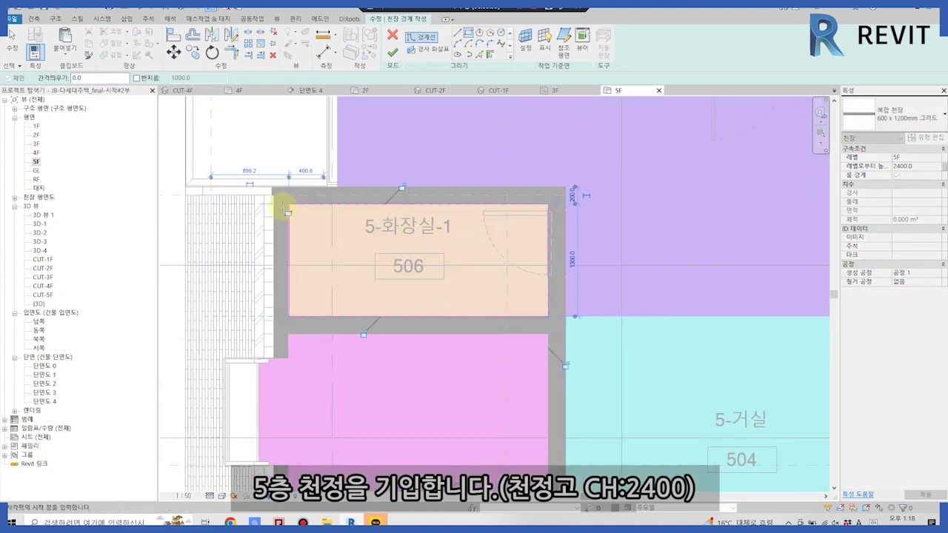
Finish the 2400-high ceiling over room 506
scroll(392, 236, "up", 2)
scroll(248, 250, "up", 3)
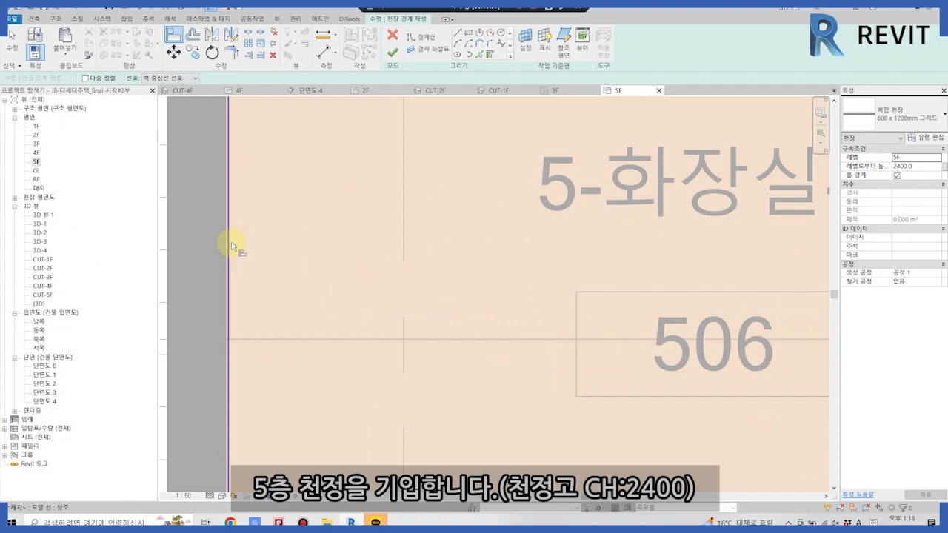
scroll(226, 245, "up", 3)
key("Escape")
scroll(334, 244, "down", 1)
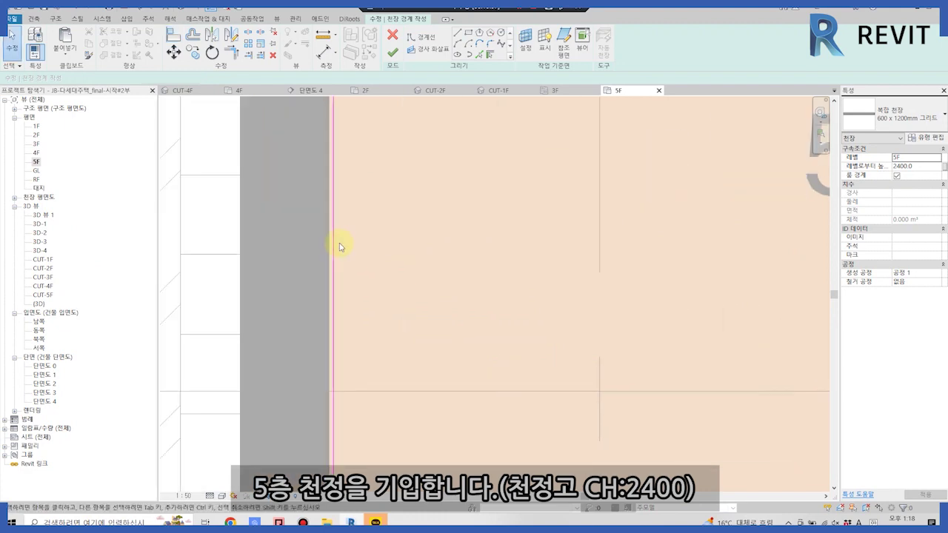
scroll(393, 289, "down", 3)
left_click(393, 52)
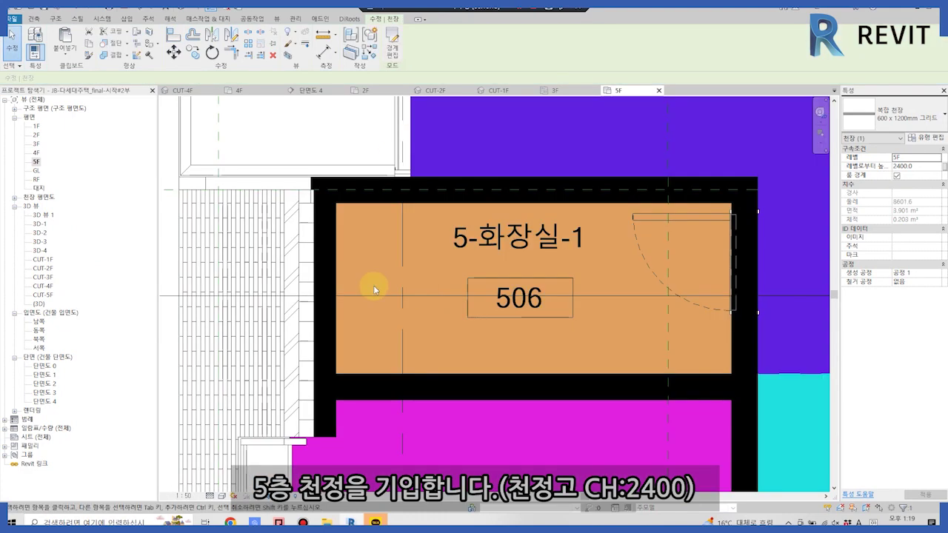
scroll(373, 285, "down", 2)
Sketch and finish a separate 2400 ceiling for 5-안방-3 (505)
left_click(33, 18)
left_click(167, 60)
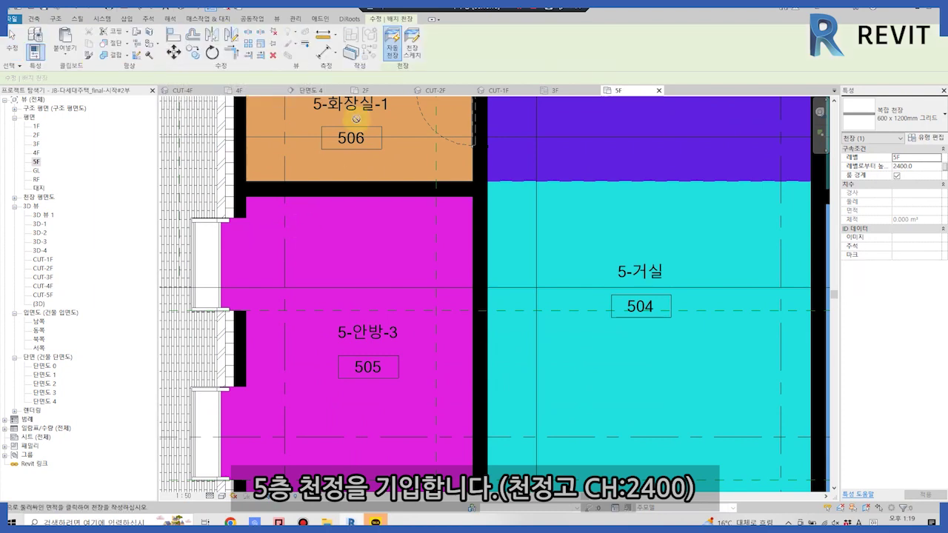
left_click(412, 48)
scroll(533, 134, "up", 1)
scroll(511, 129, "down", 2)
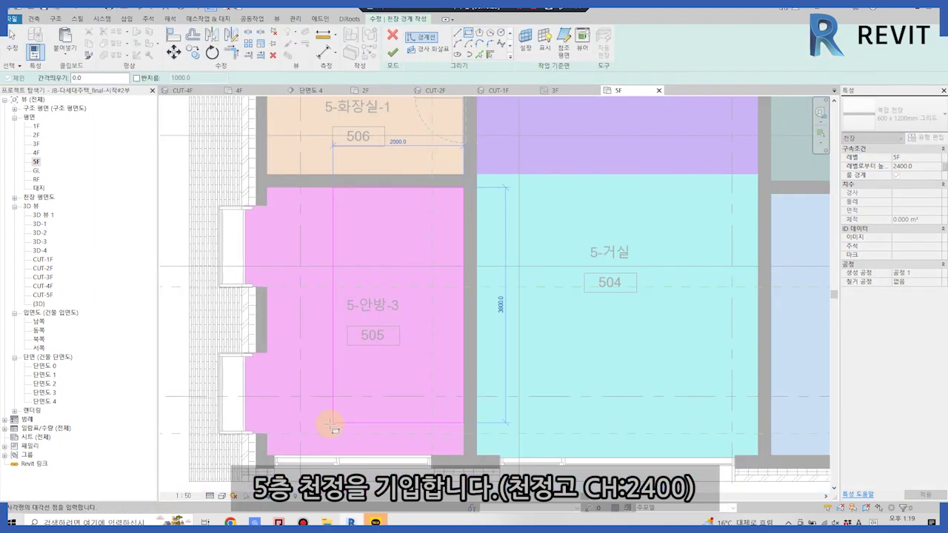
scroll(362, 318, "up", 4)
scroll(362, 318, "down", 2)
left_click(392, 52)
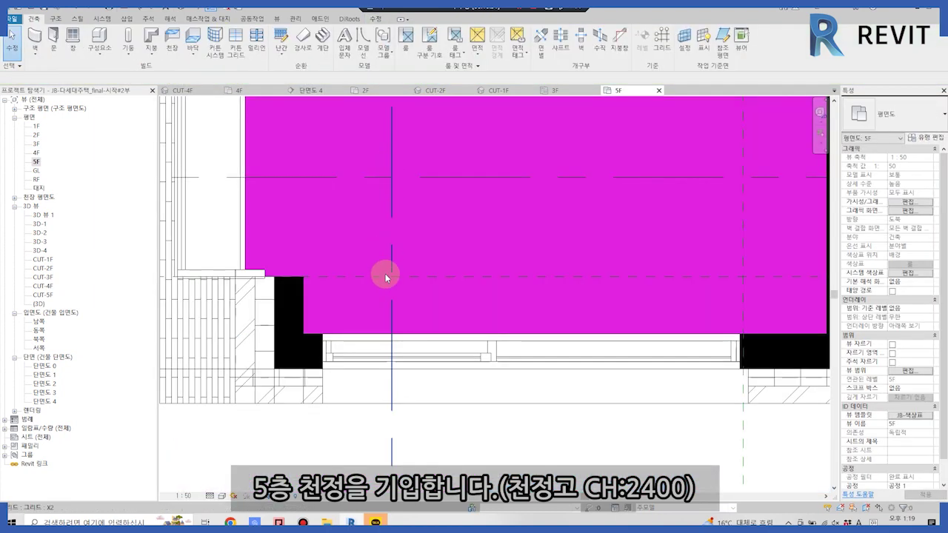
scroll(383, 275, "up", 2)
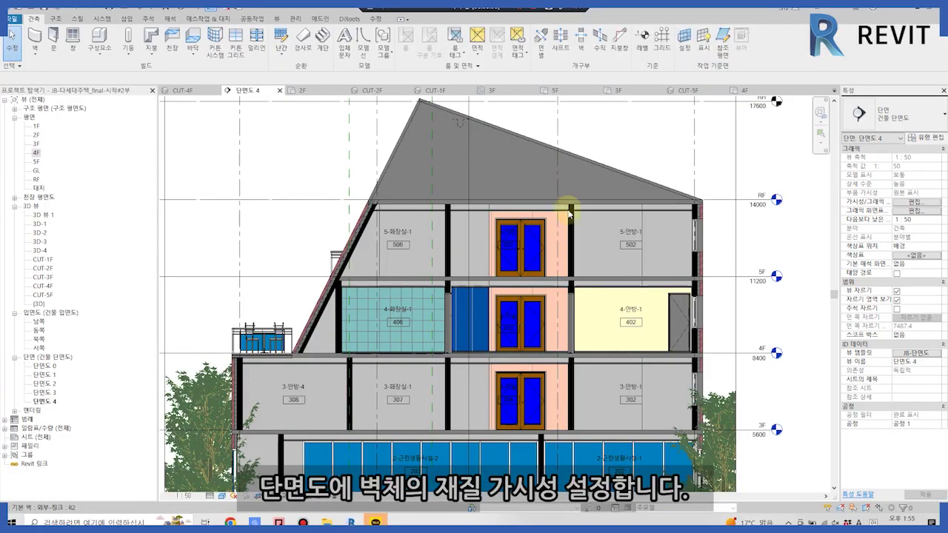
Open the material for the section wall type's Structure [1] layer
left_click(569, 211)
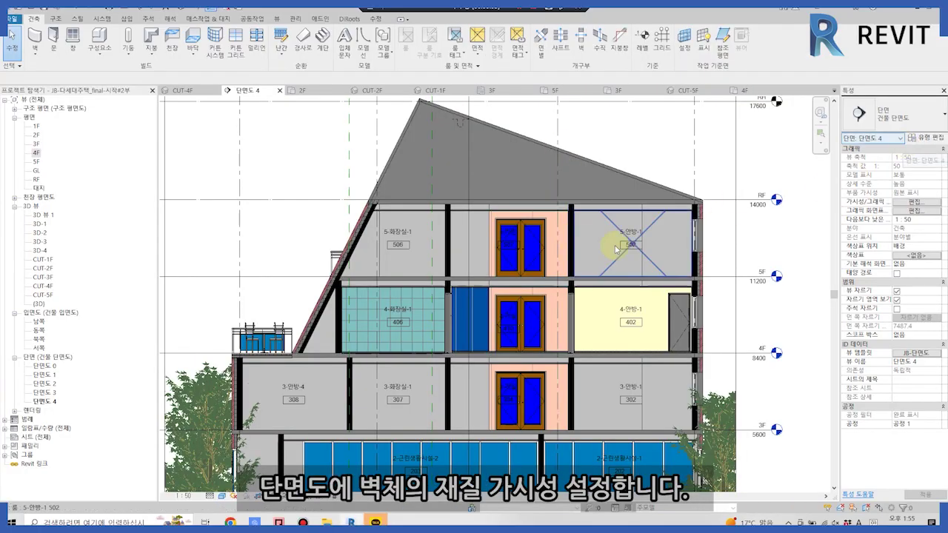
left_click(926, 138)
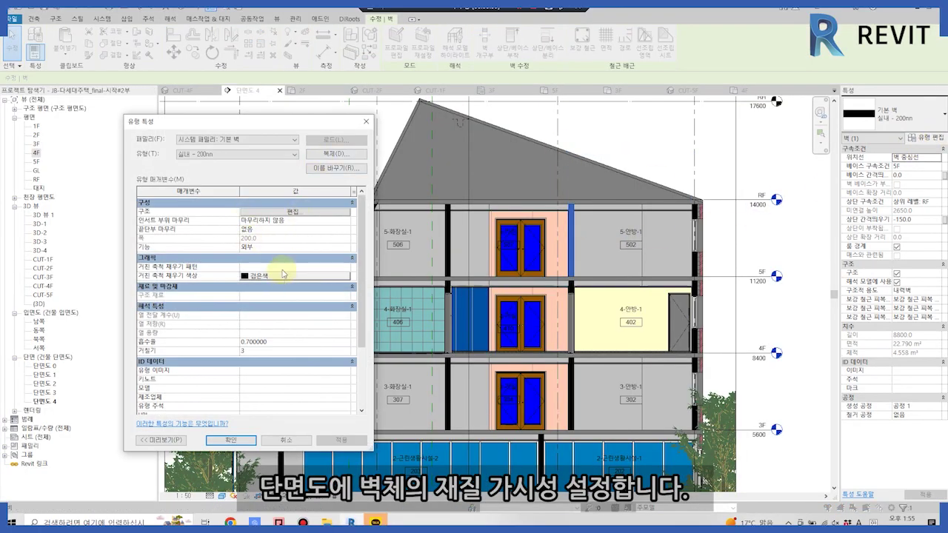
left_click(294, 212)
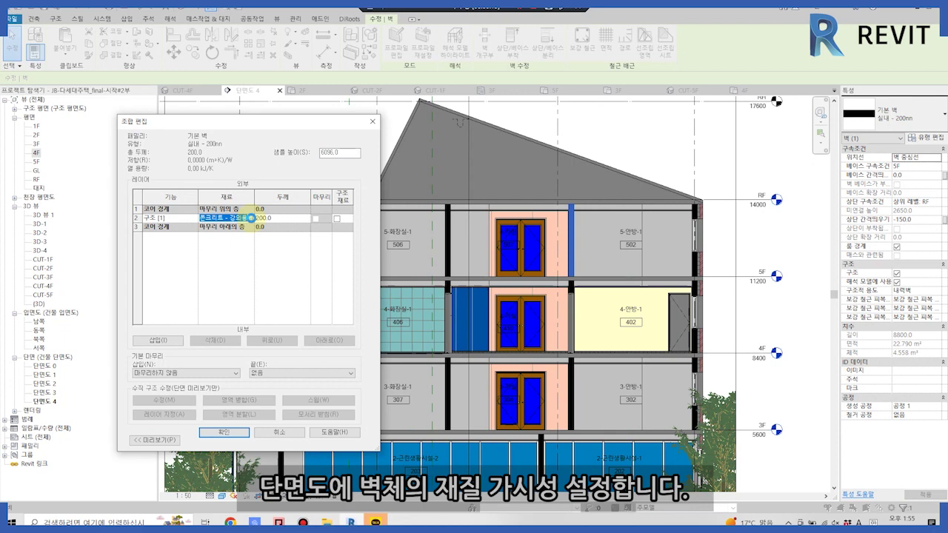
left_click(252, 218)
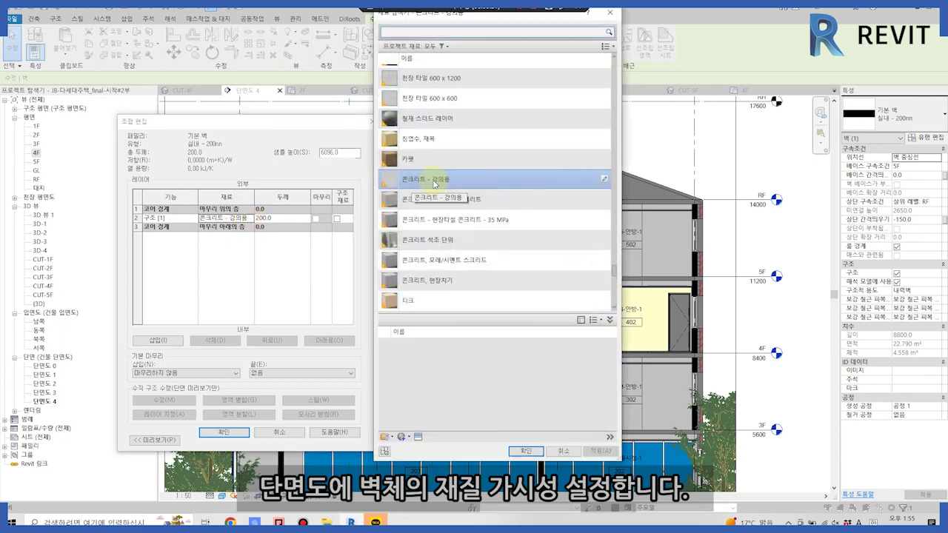
Duplicate 콘크리트 - 강의용 as 콘크리트 - 강의용-SEC and assign it to the structure layer
right_click(434, 184)
left_click(454, 198)
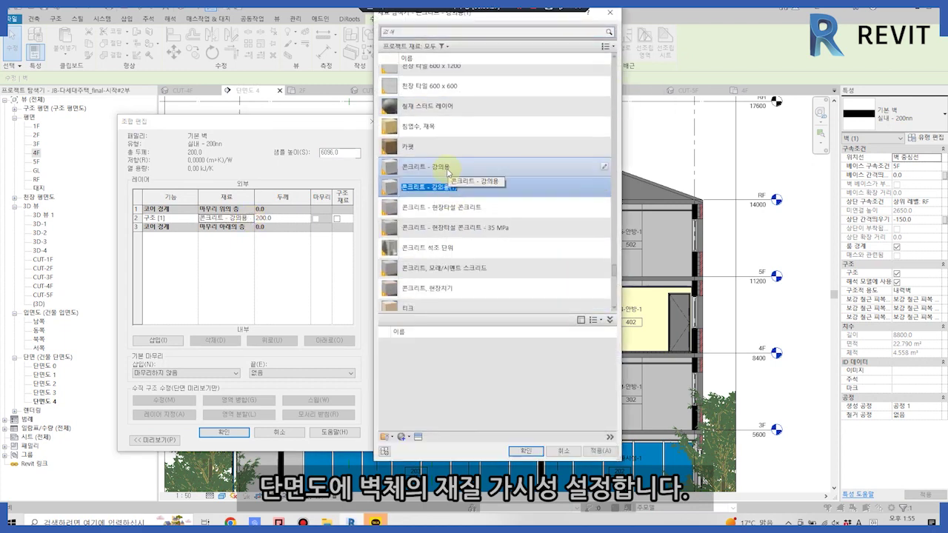
left_click(448, 169)
right_click(448, 170)
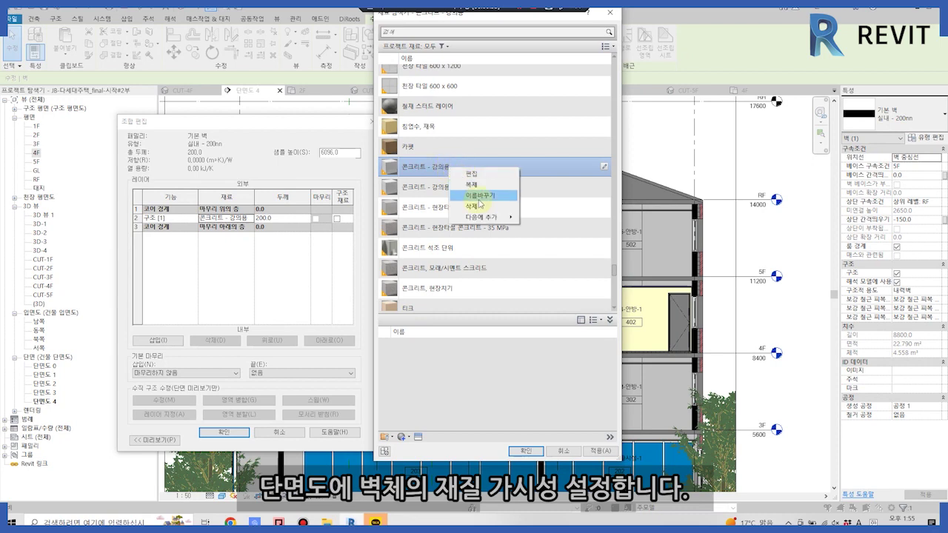
left_click(478, 196)
left_click(451, 167)
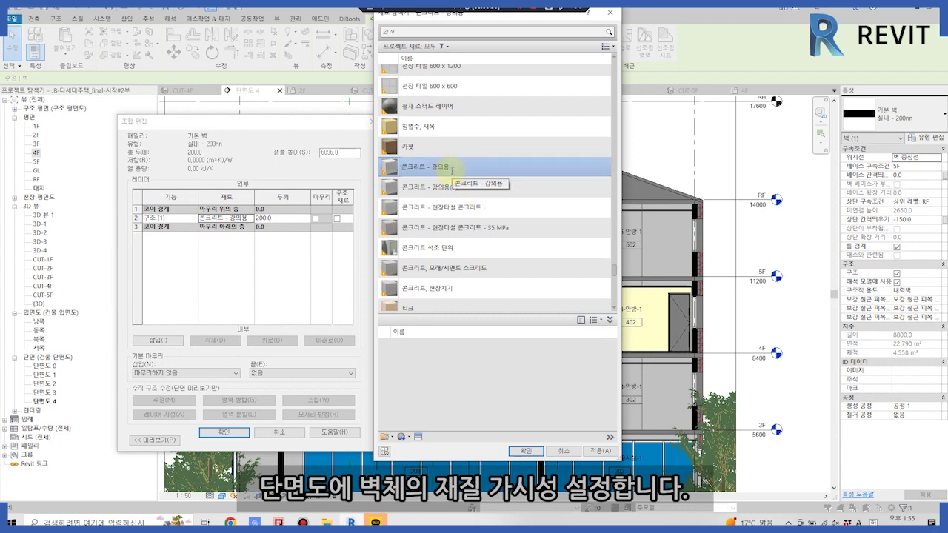
mouse_move(452, 167)
left_click(496, 354)
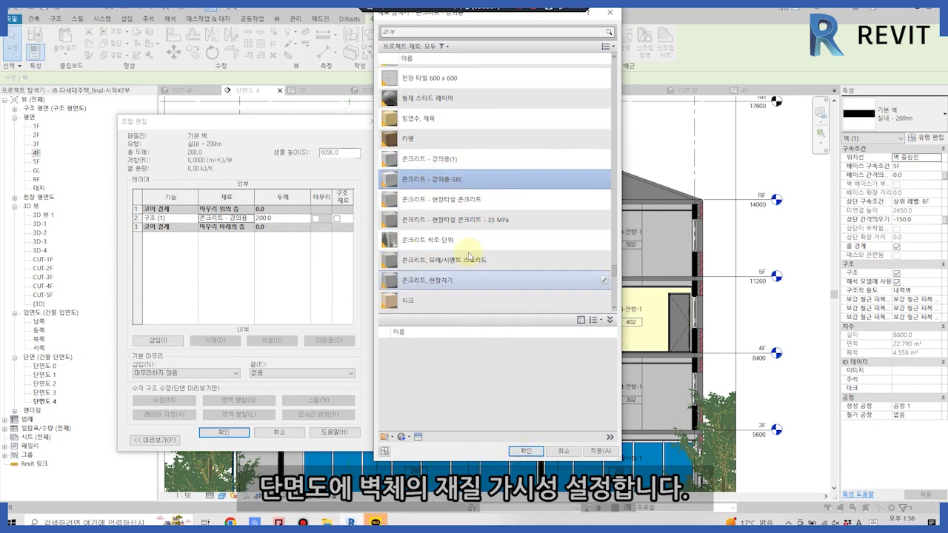
left_click(525, 451)
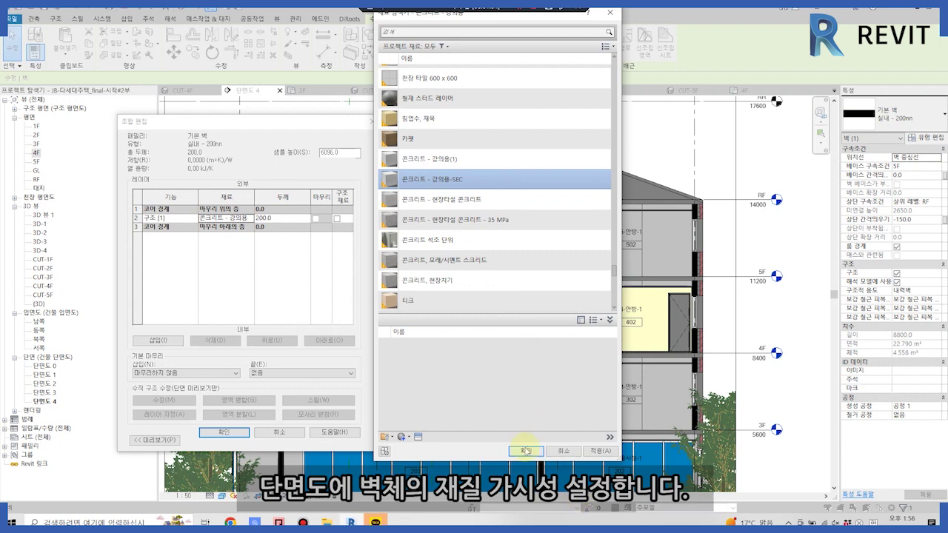
left_click(241, 433)
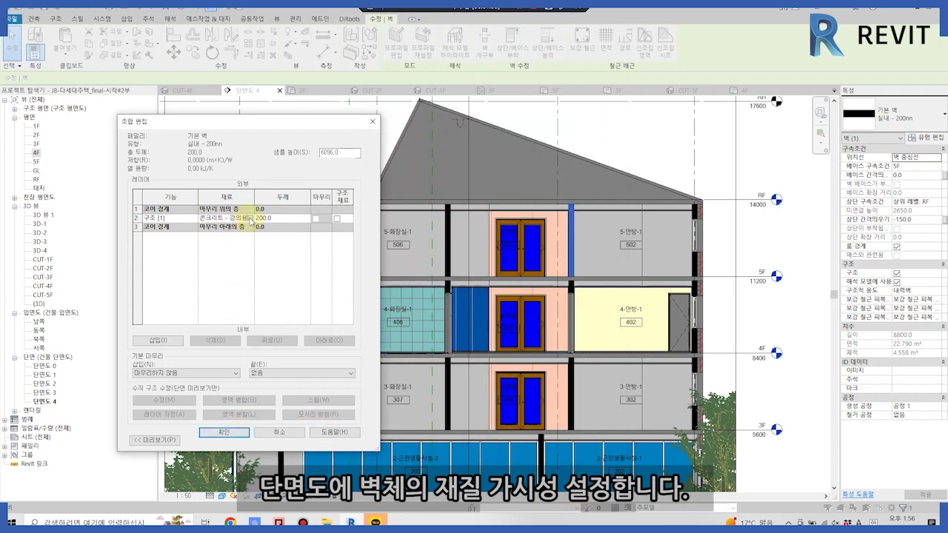
Give 콘크리트 - 강의용-SEC a solid-fill cut pattern in RGB 120-120-120 grey
left_click(250, 218)
left_click(608, 435)
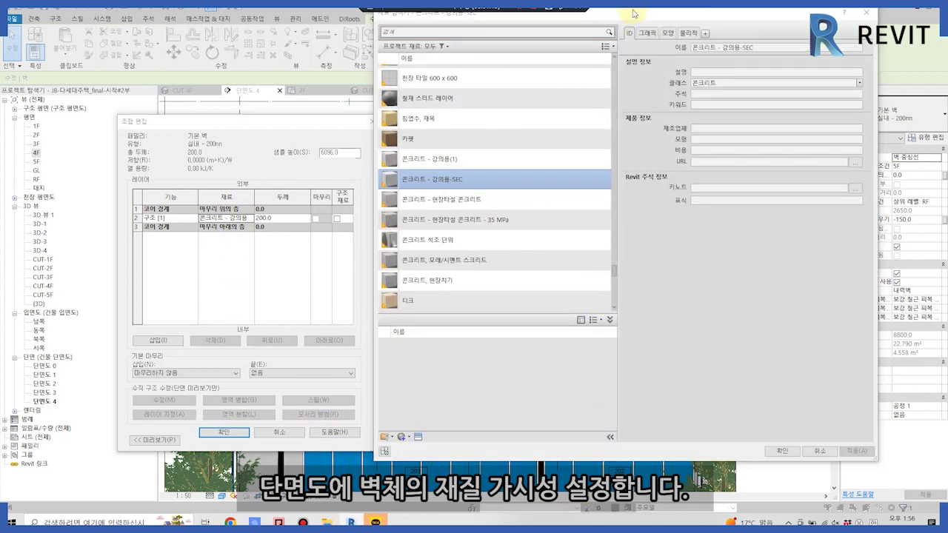
left_click(647, 33)
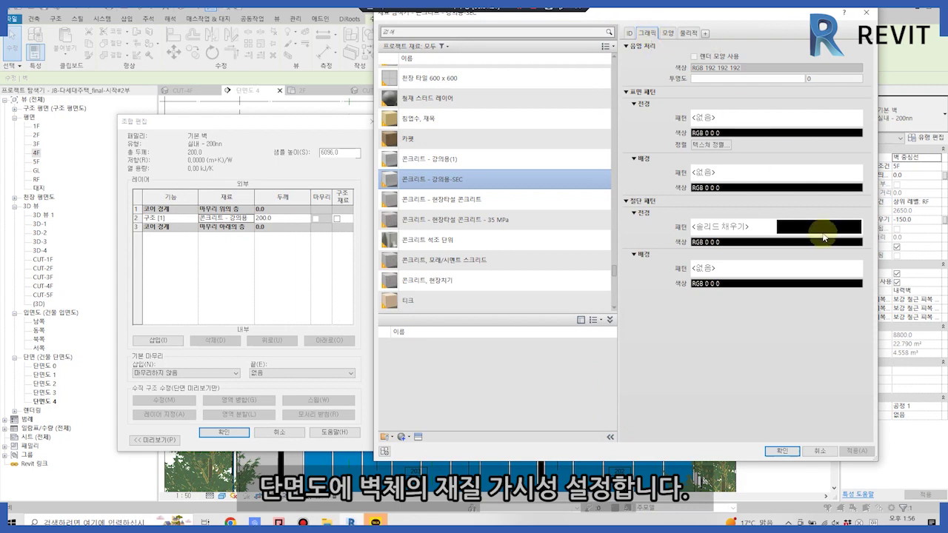
left_click(818, 227)
key("Escape")
left_click(815, 242)
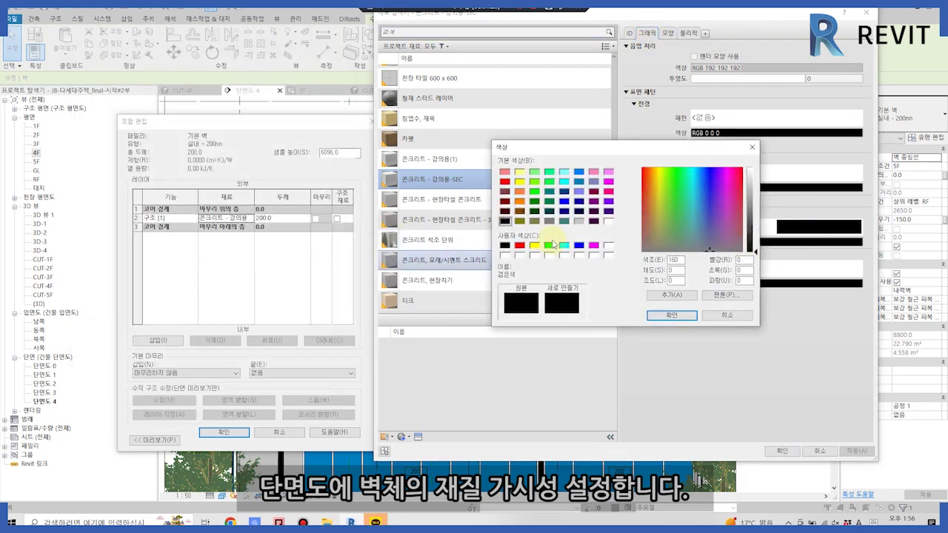
left_click(520, 221)
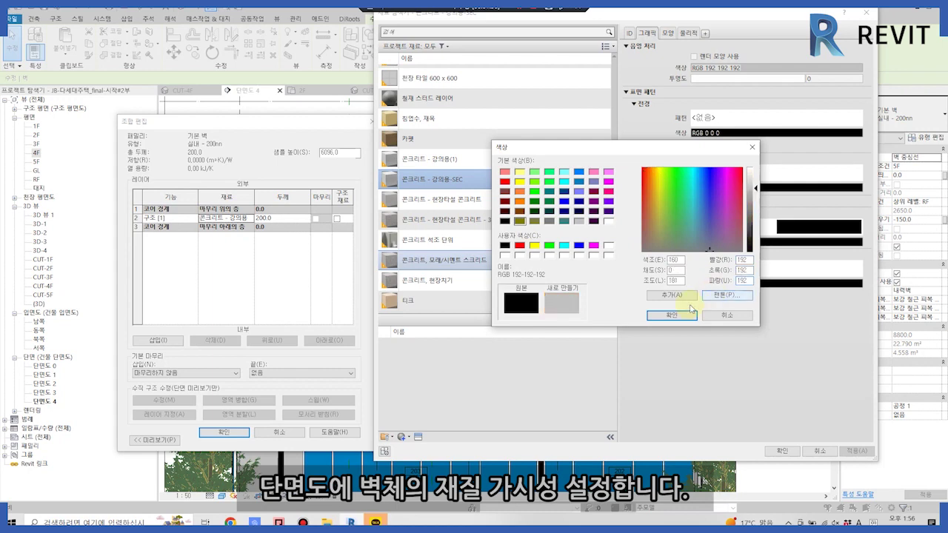
left_click(693, 316)
left_click(799, 229)
key("Escape")
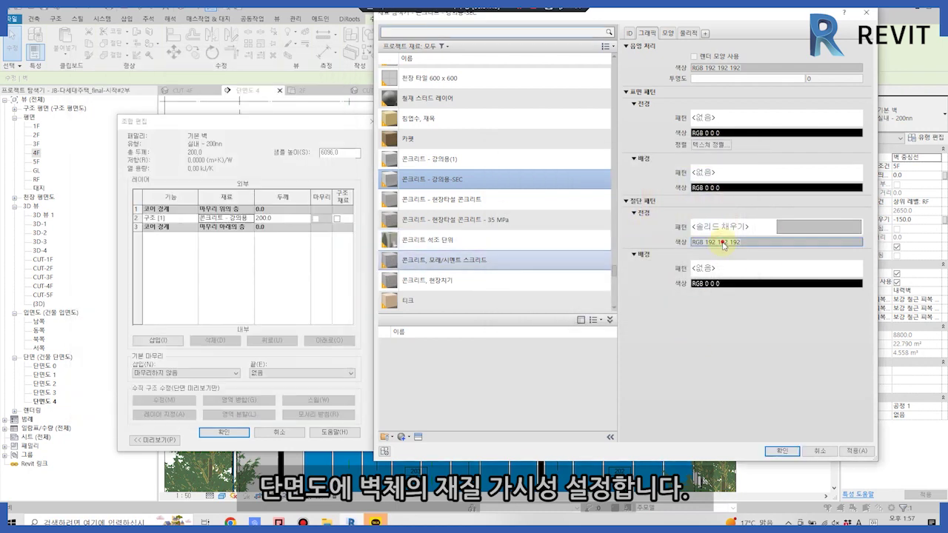
left_click(724, 243)
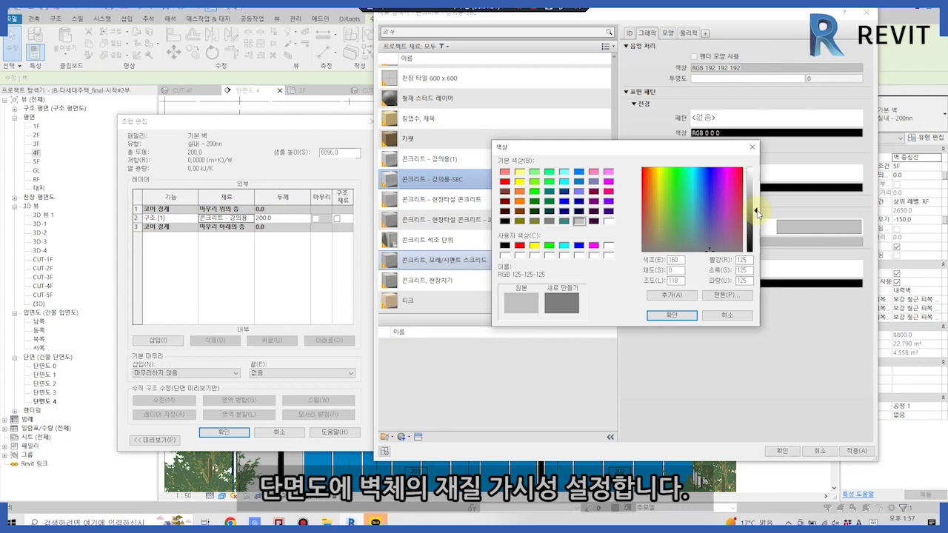
type("120")
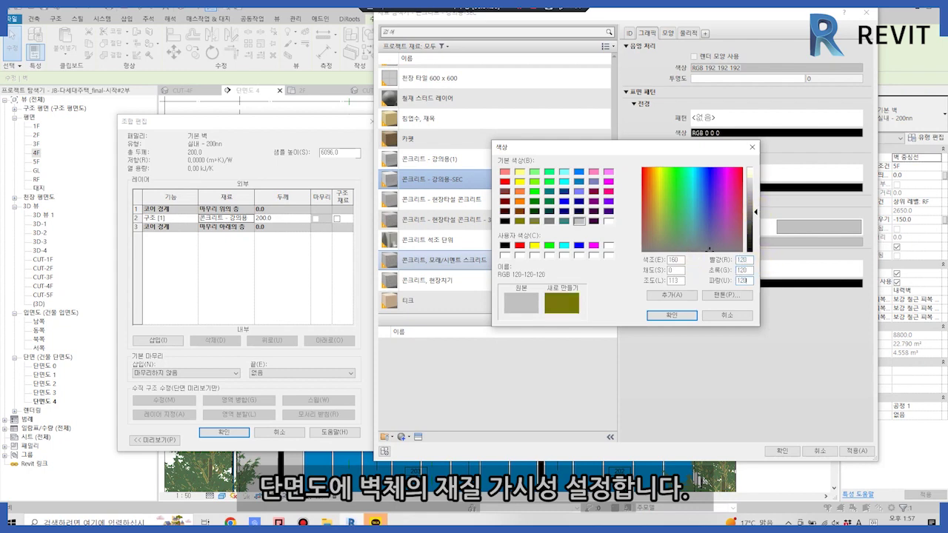
key("Return")
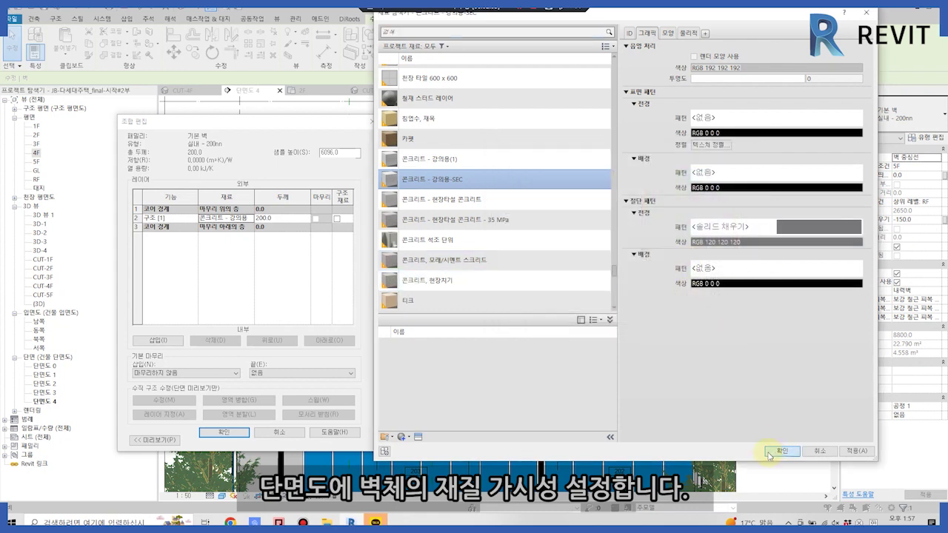
left_click(772, 451)
Confirm the wall assembly and type changes, then open the ANNO_Tag_Material family from Explorer
left_click(213, 432)
left_click(212, 439)
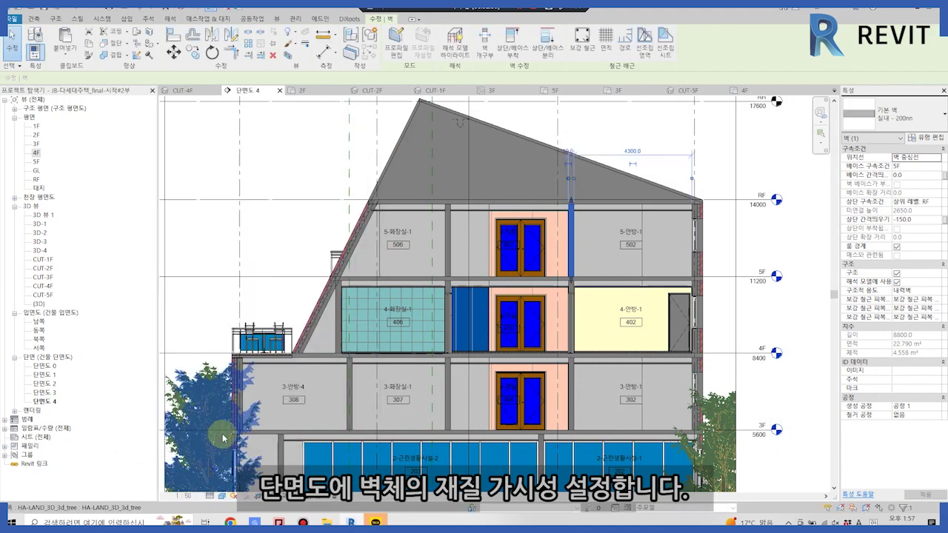
key("Escape")
scroll(688, 289, "up", 3)
scroll(571, 197, "down", 2)
scroll(634, 237, "down", 3)
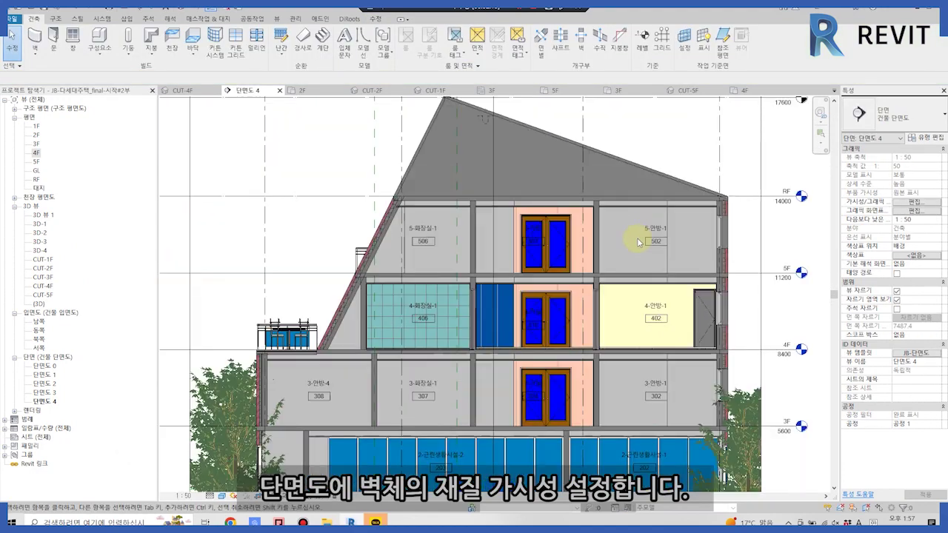
left_click(182, 520)
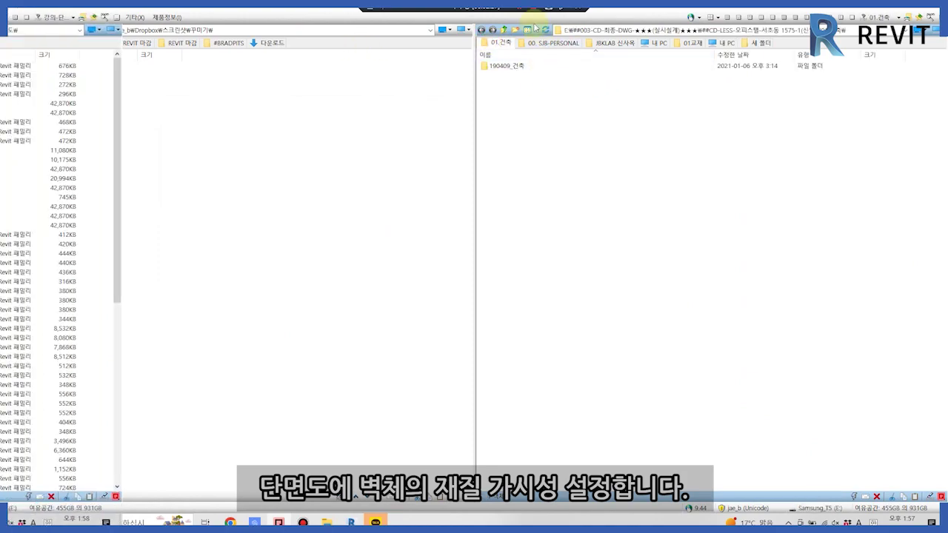
double_click(532, 86)
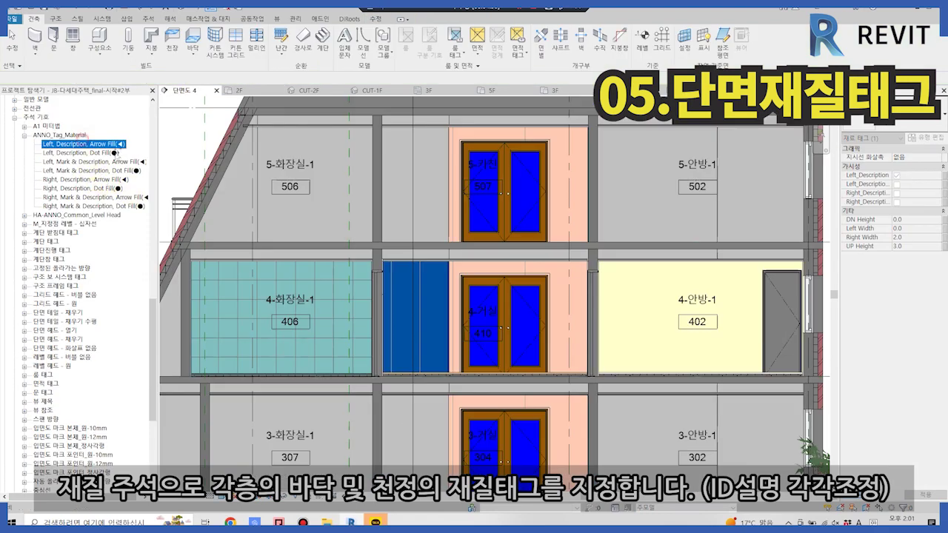
Tag the 4-화장실-1 ceiling and floor (Pvc) materials in 단면도 4
left_click_drag(116, 153, 275, 348)
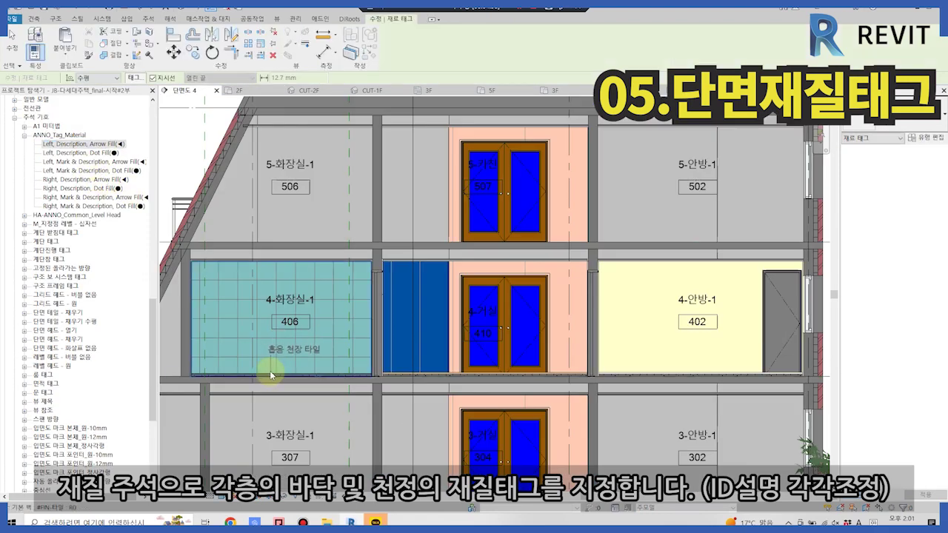
scroll(271, 366, "up", 3)
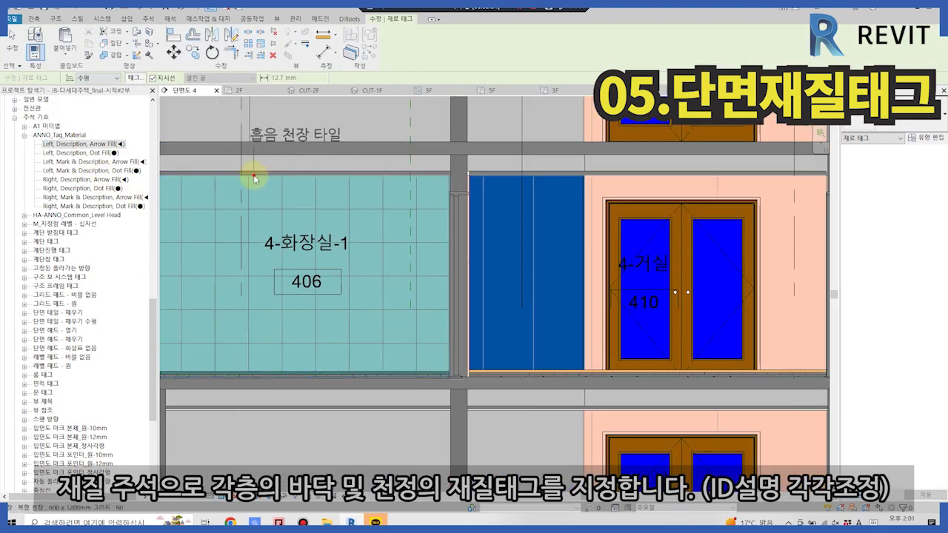
left_click(266, 194)
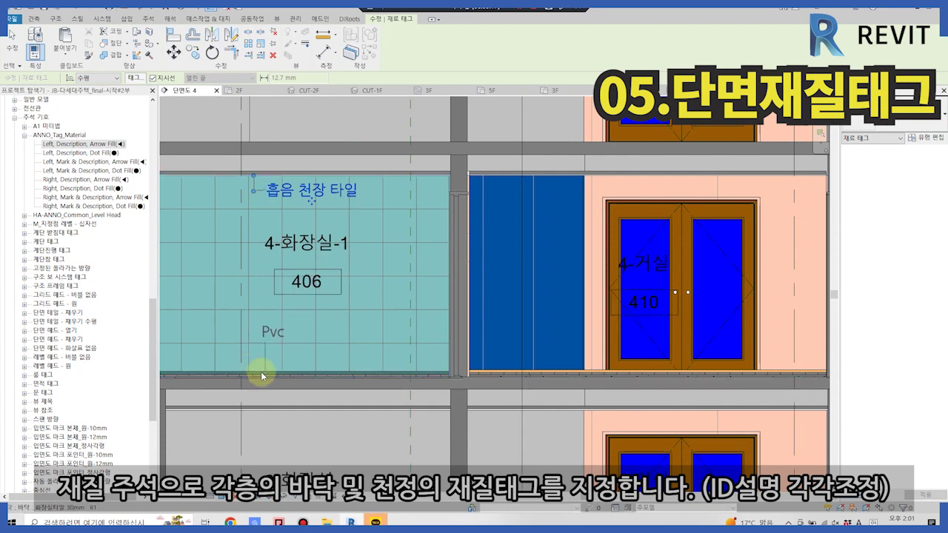
left_click(276, 355)
key("Escape")
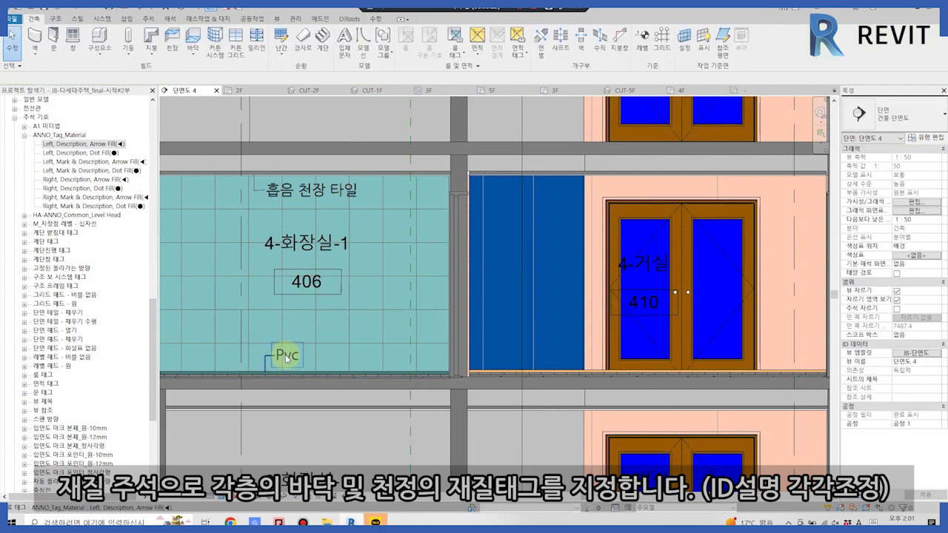
scroll(287, 359, "down", 1)
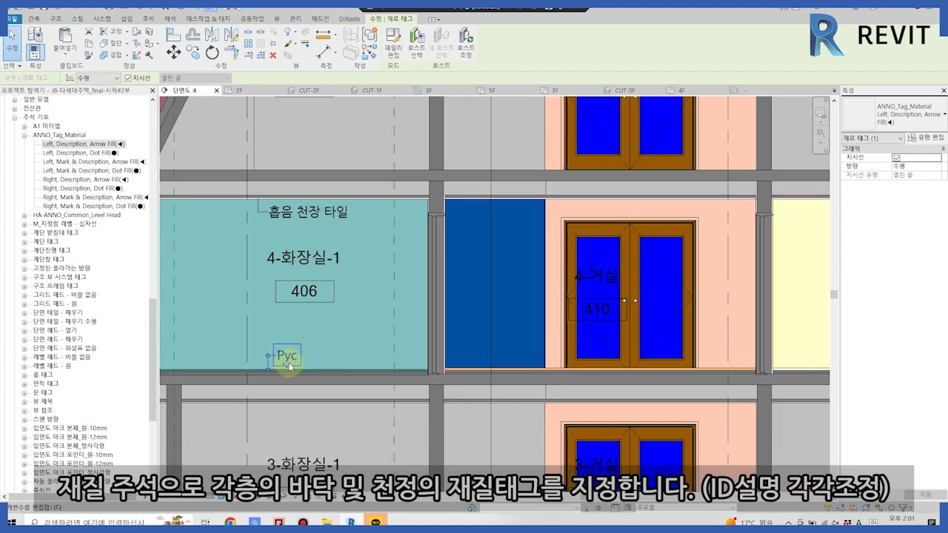
scroll(370, 388, "down", 1)
key("Escape")
Tag the 4-거실 ceiling and Pvc floor with the Left, Description, Arrow Fill tag
middle_click_drag(618, 377, 456, 355)
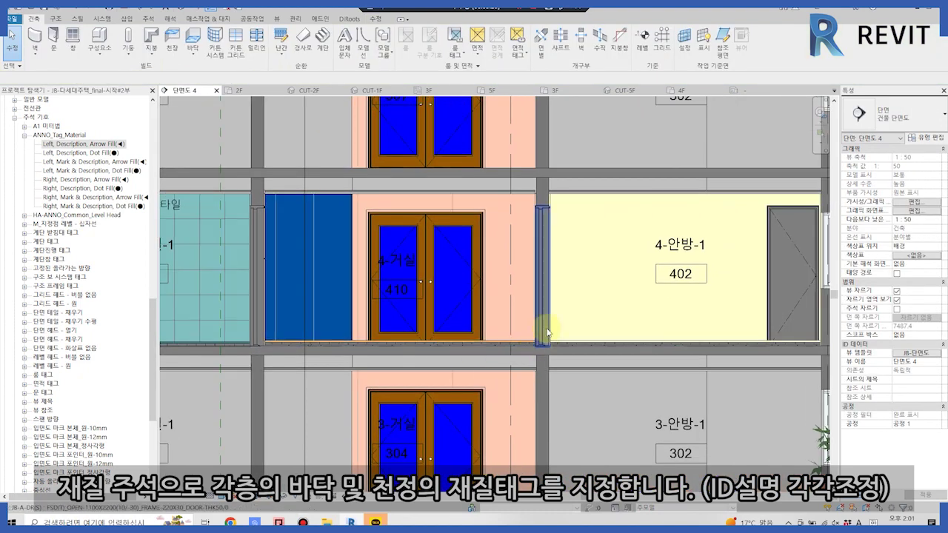
middle_click_drag(499, 309, 603, 388)
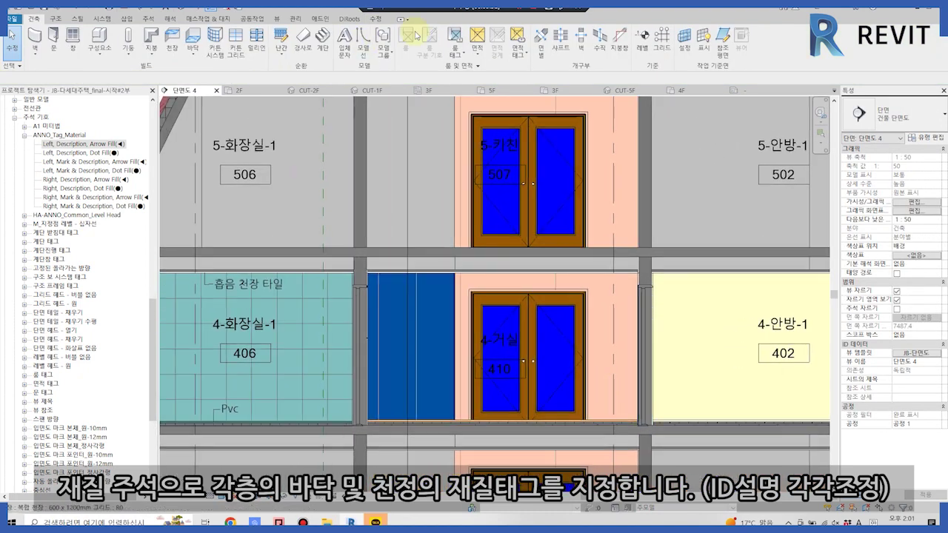
left_click(74, 144)
left_click_drag(464, 265, 434, 271)
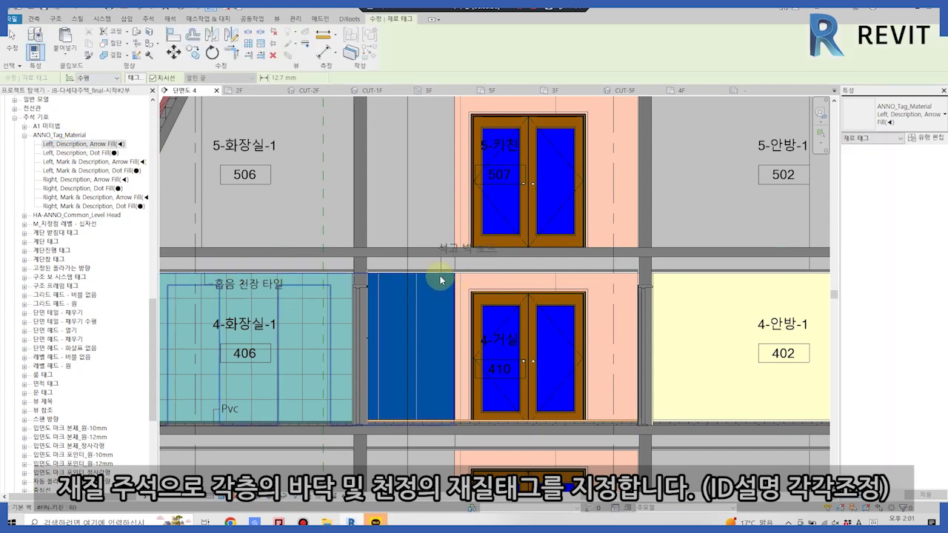
left_click(437, 287)
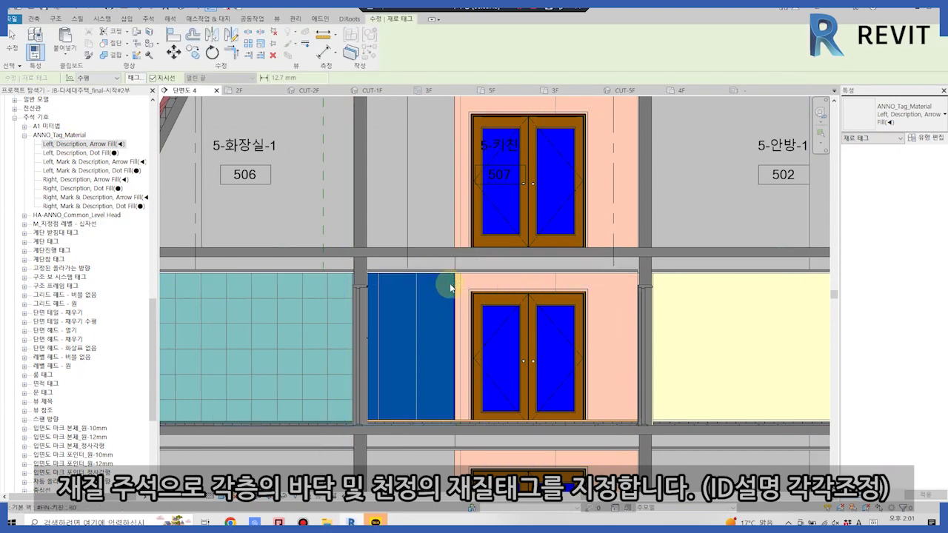
scroll(436, 416, "up", 2)
left_click(440, 404)
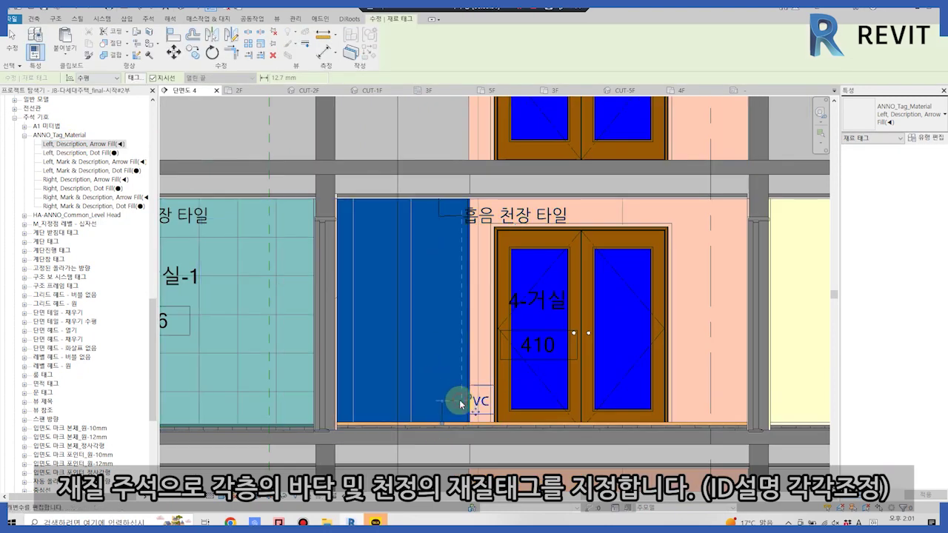
scroll(450, 233, "down", 3)
scroll(656, 211, "up", 2)
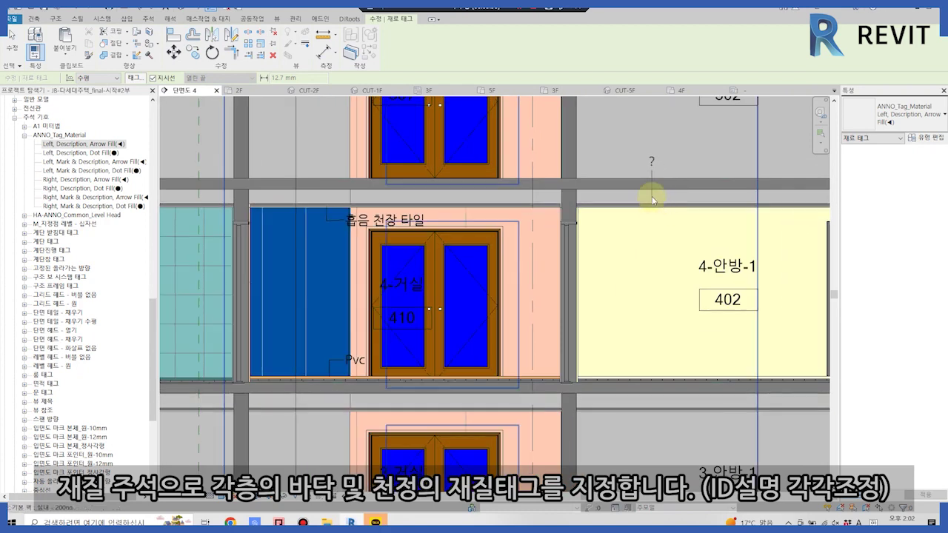
Tag the 4-안방-1 ceiling and Pavers floor materials
left_click(651, 218)
middle_click_drag(707, 289, 567, 295)
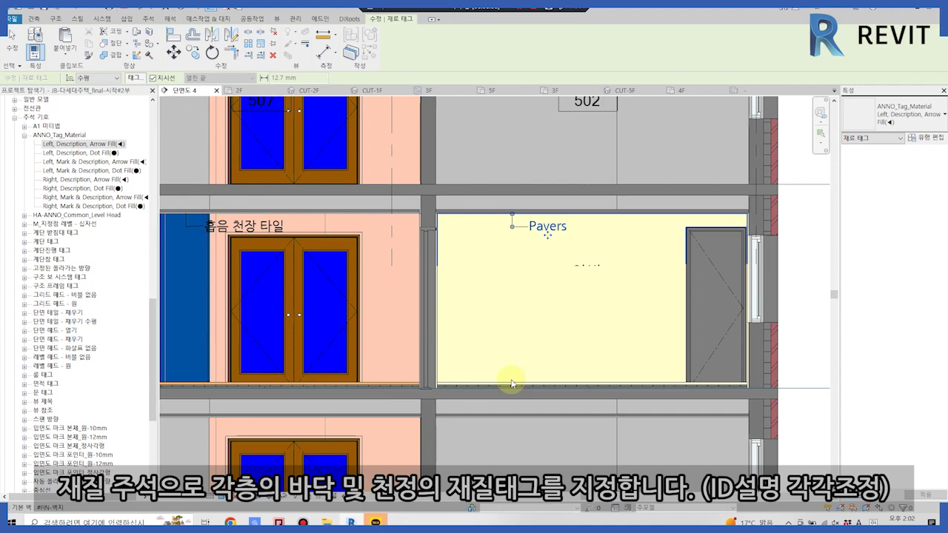
scroll(510, 379, "up", 3)
left_click(509, 377)
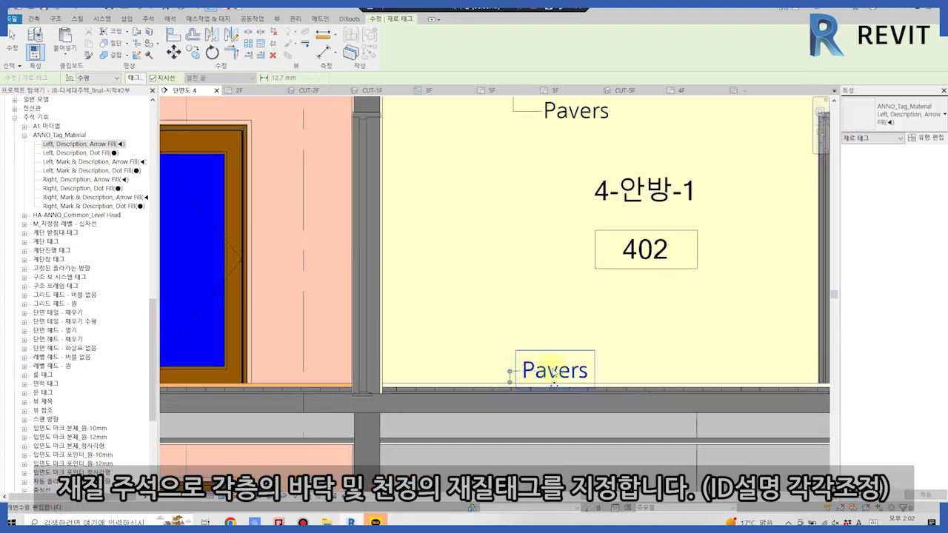
scroll(509, 376, "down", 5)
scroll(323, 353, "up", 3)
key("Escape")
key("Escape")
scroll(434, 318, "up", 3)
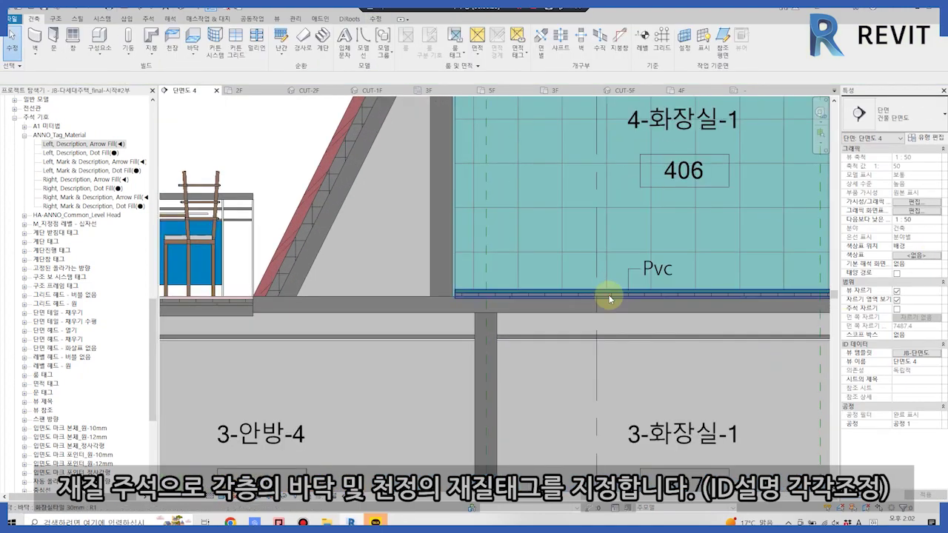
Open the Identity settings of the 4-화장실-1 floor's #FIN_화장실 finish material
left_click(609, 295)
left_click(925, 138)
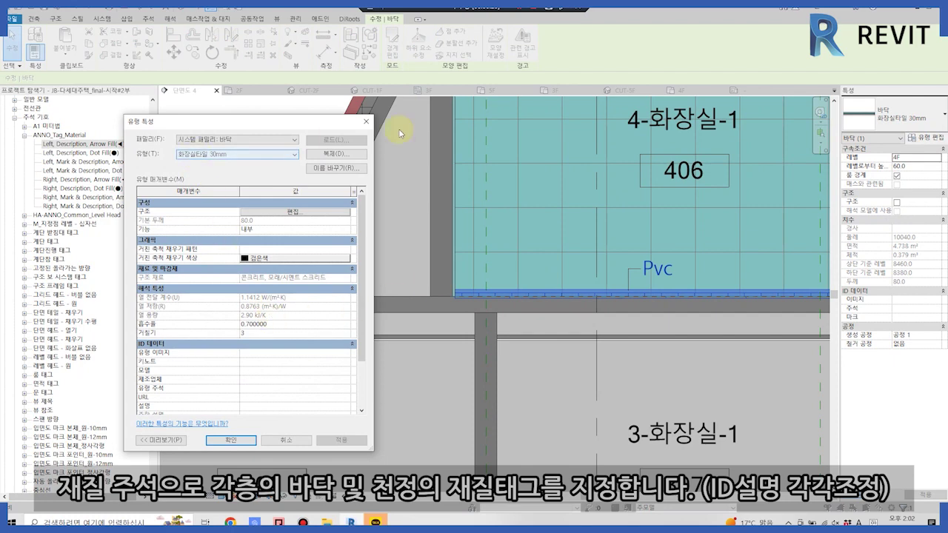
left_click(286, 212)
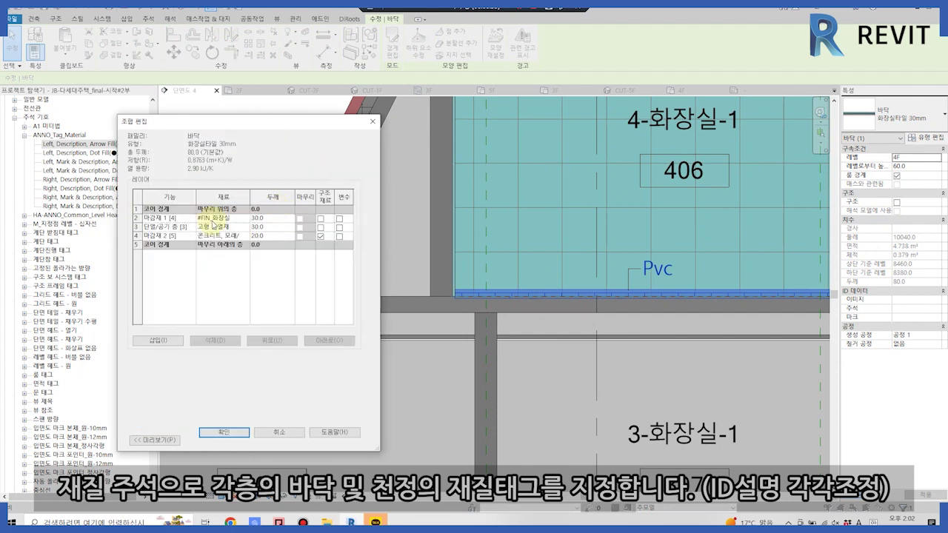
left_click(246, 219)
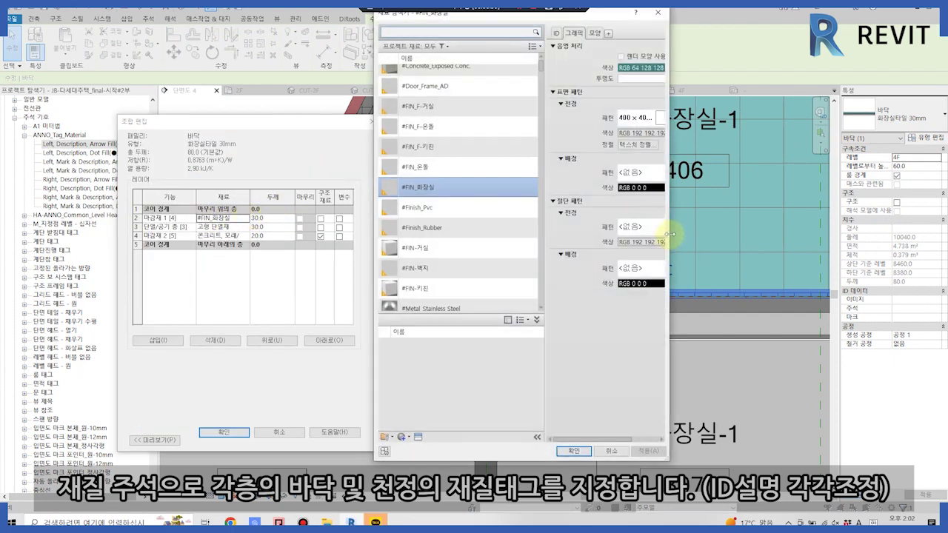
left_click_drag(668, 235, 899, 235)
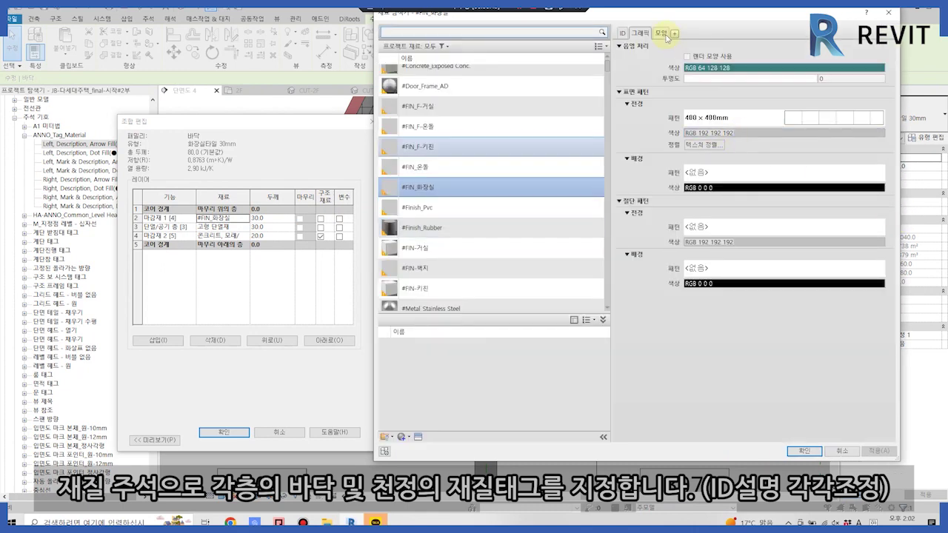
left_click(666, 35)
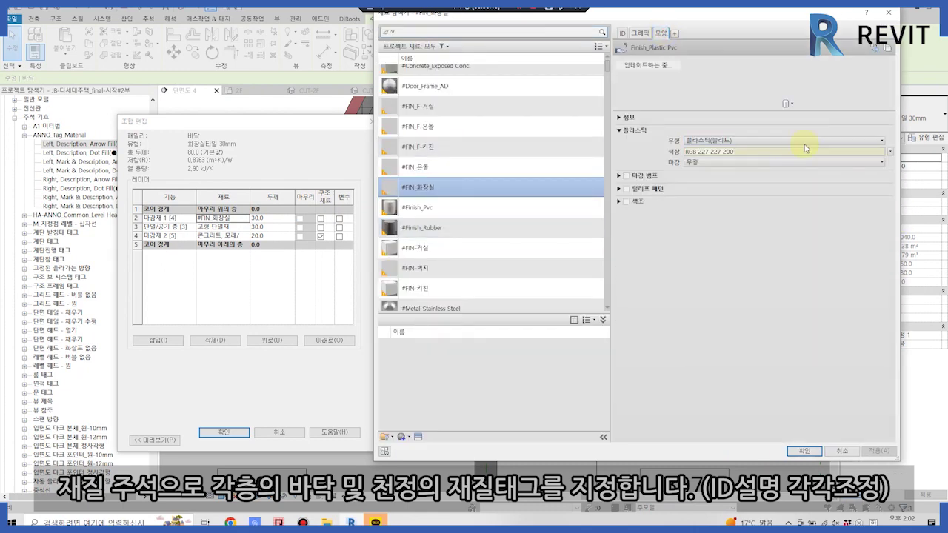
left_click(626, 33)
Set the material description to 자기질타일 and confirm all dialogs so the tag updates
left_click(713, 72)
type("자기질타일")
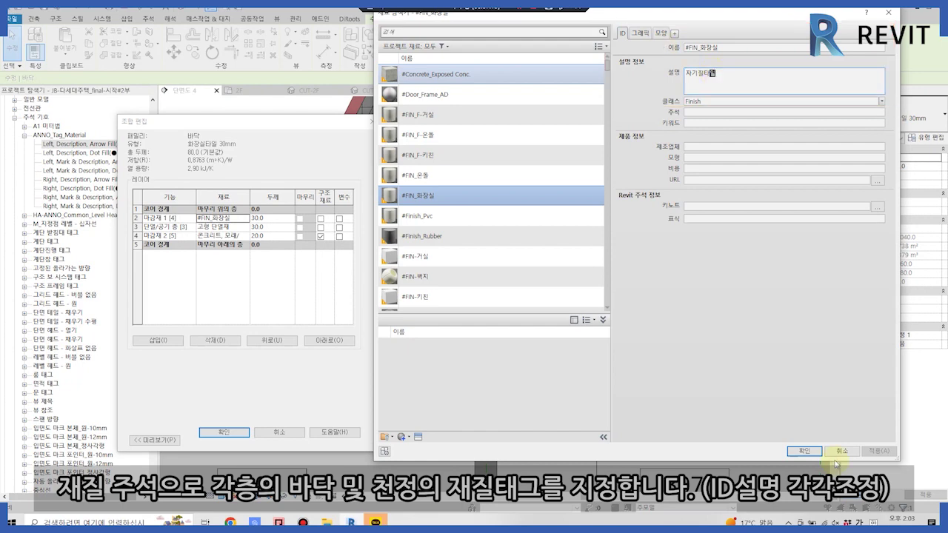
left_click(801, 451)
left_click(228, 433)
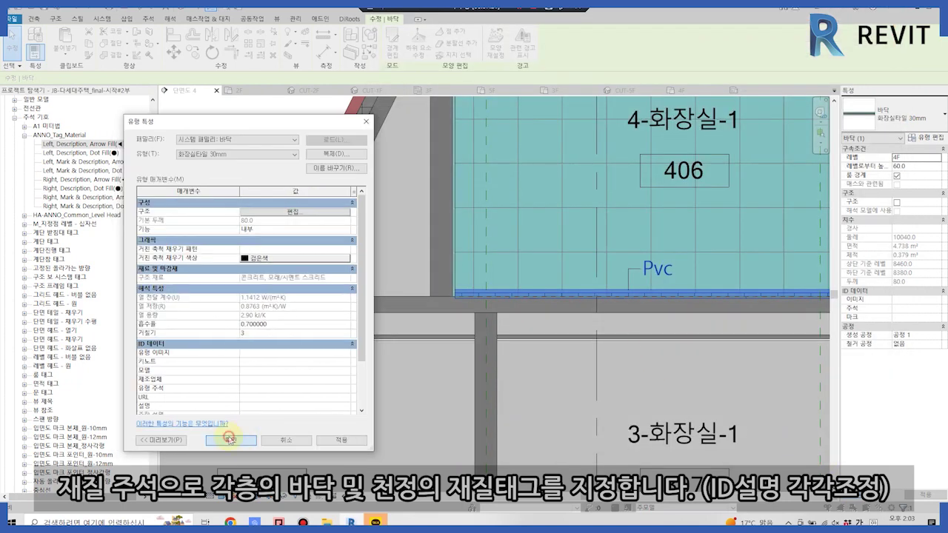
left_click(229, 438)
scroll(497, 379, "up", 3)
left_click(450, 264)
scroll(444, 263, "up", 3)
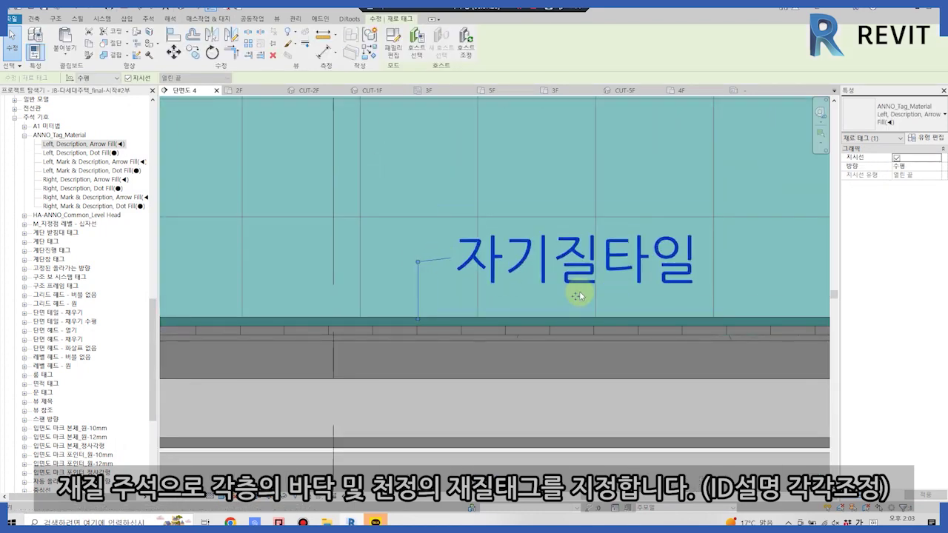
Nudge the 자기질타일 floor material tag slightly upward
left_click_drag(578, 295, 577, 279)
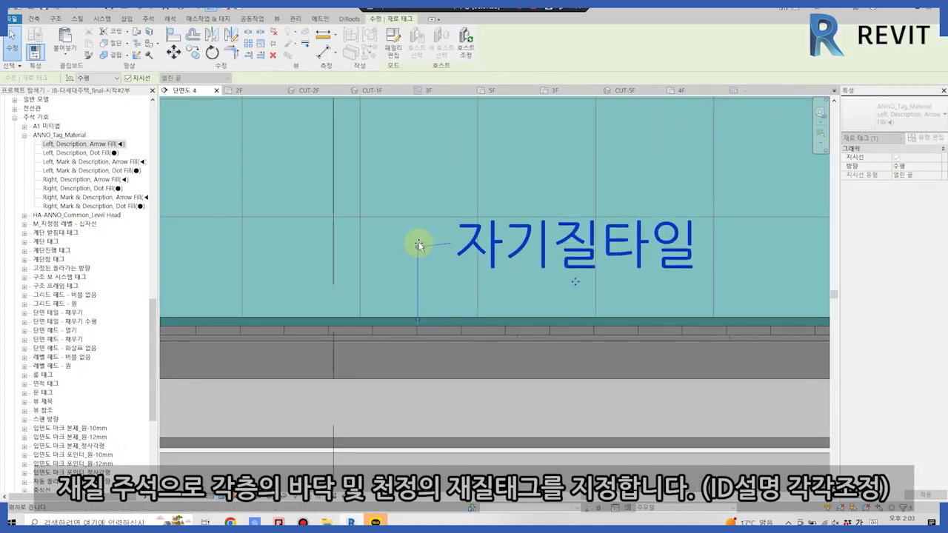
scroll(417, 244, "up", 2)
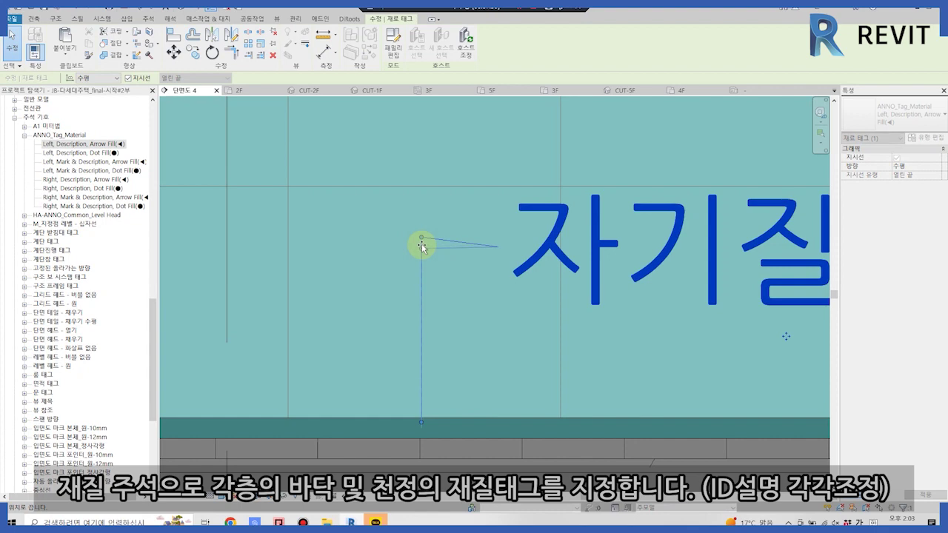
left_click_drag(422, 245, 595, 322)
scroll(407, 305, "down", 4)
scroll(406, 305, "down", 3)
scroll(328, 170, "up", 3)
Straighten the leader line of the 흡음 천장 타일 ceiling material tag
left_click(323, 170)
scroll(322, 166, "up", 2)
scroll(320, 164, "up", 2)
left_click(322, 164)
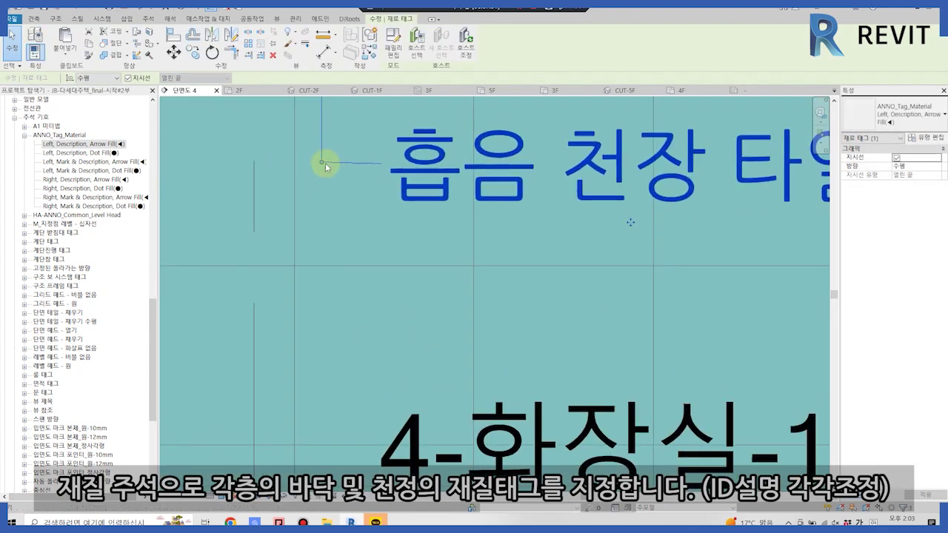
scroll(323, 164, "up", 3)
scroll(262, 312, "up", 2)
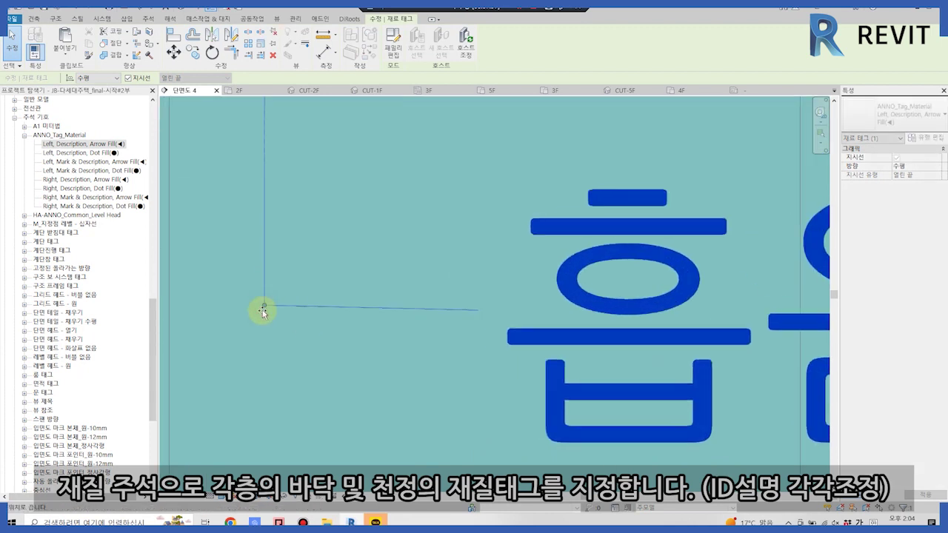
left_click(266, 314)
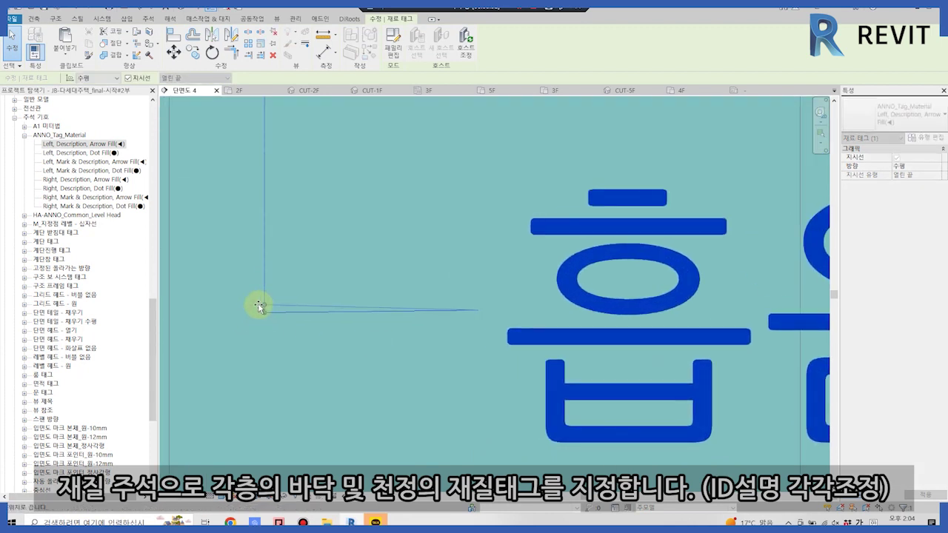
left_click_drag(260, 307, 260, 306)
scroll(310, 324, "down", 3)
scroll(381, 334, "down", 2)
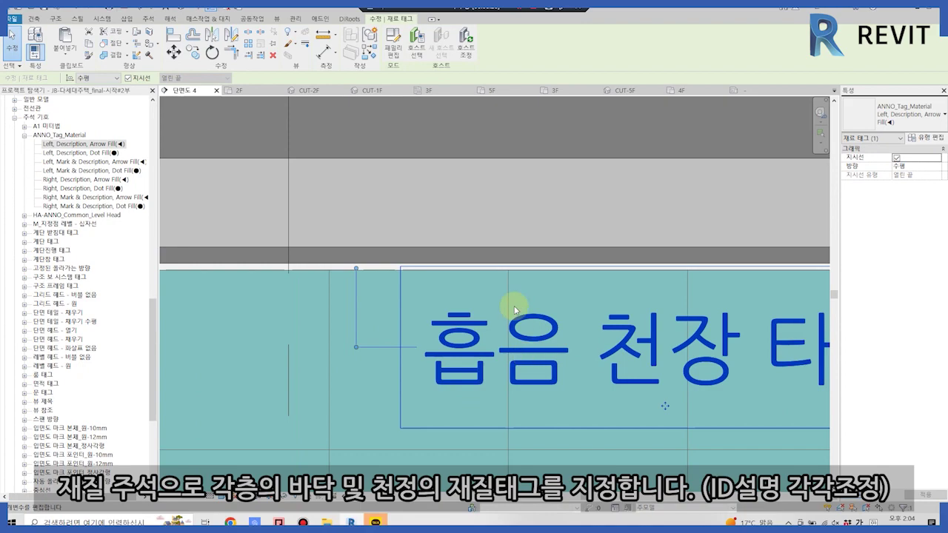
key("Escape")
scroll(407, 289, "down", 5)
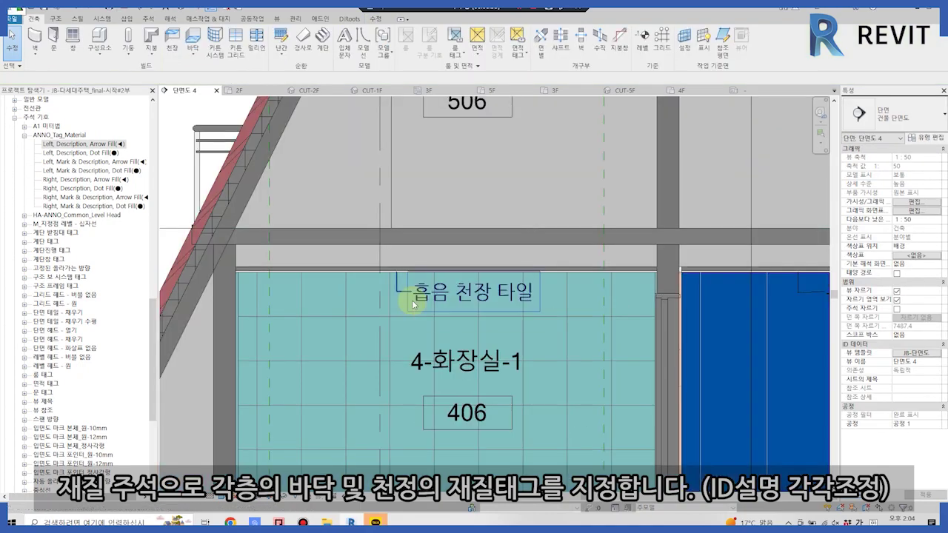
Adjust the Rooms category in the view template's V/G overrides to hide room labels
key("v")
key("v")
key("Escape")
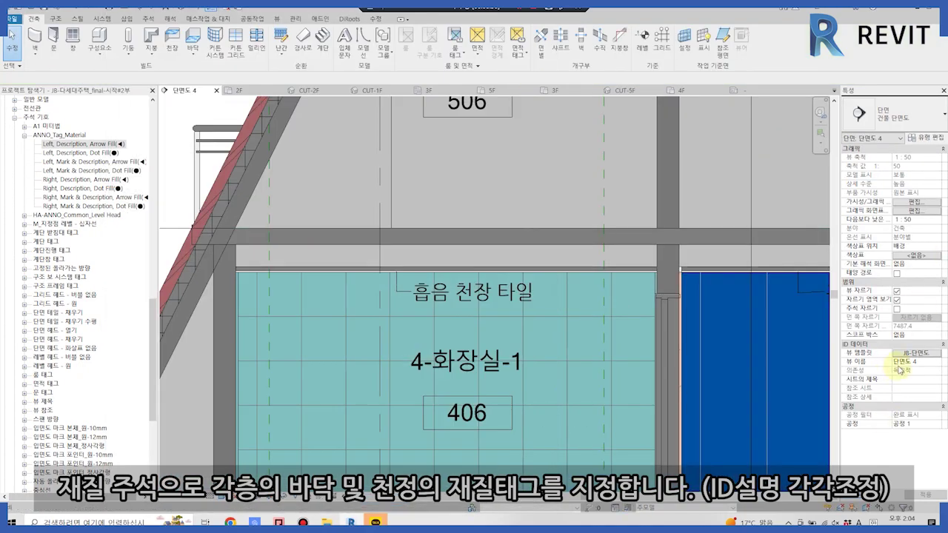
left_click(911, 354)
left_click(552, 178)
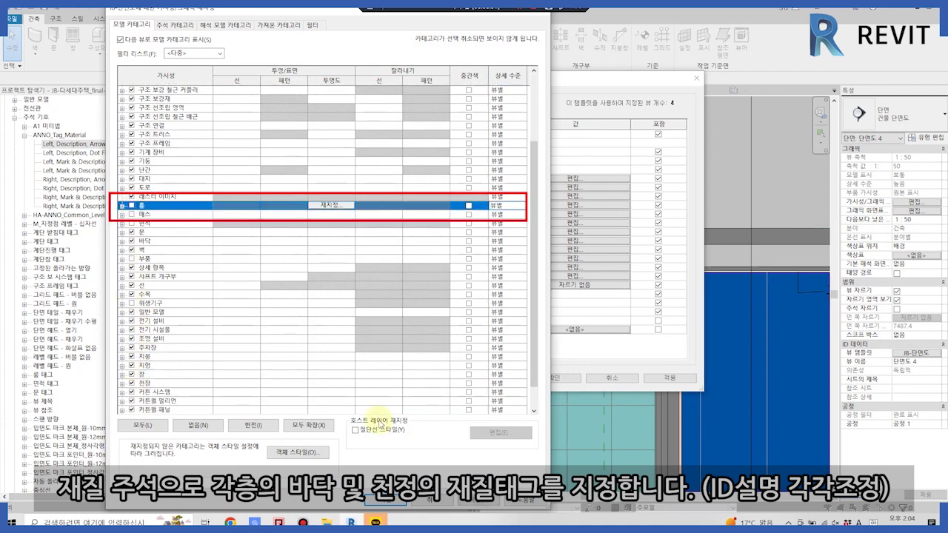
left_click(385, 500)
left_click(543, 377)
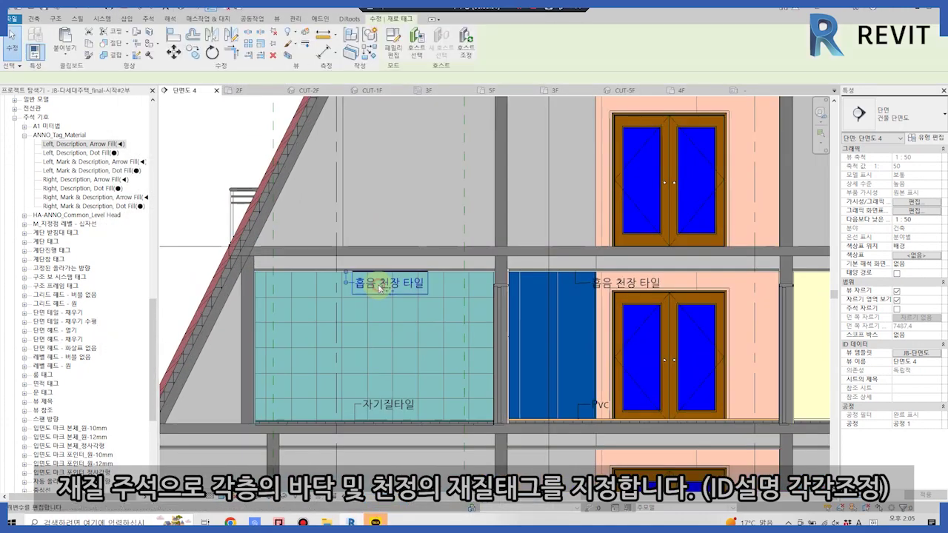
Inspect the ceiling assembly's finish layer material and its description
double_click(380, 292)
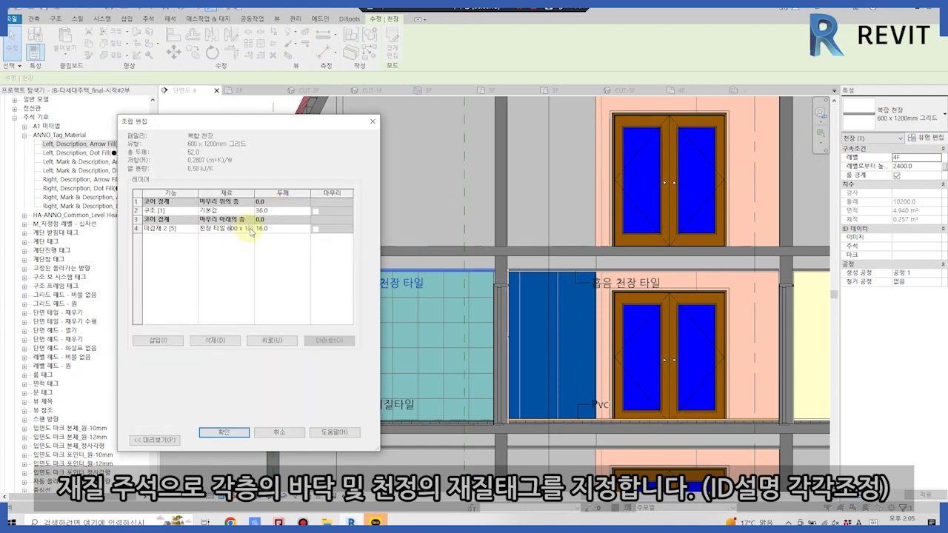
left_click(251, 230)
left_click(623, 32)
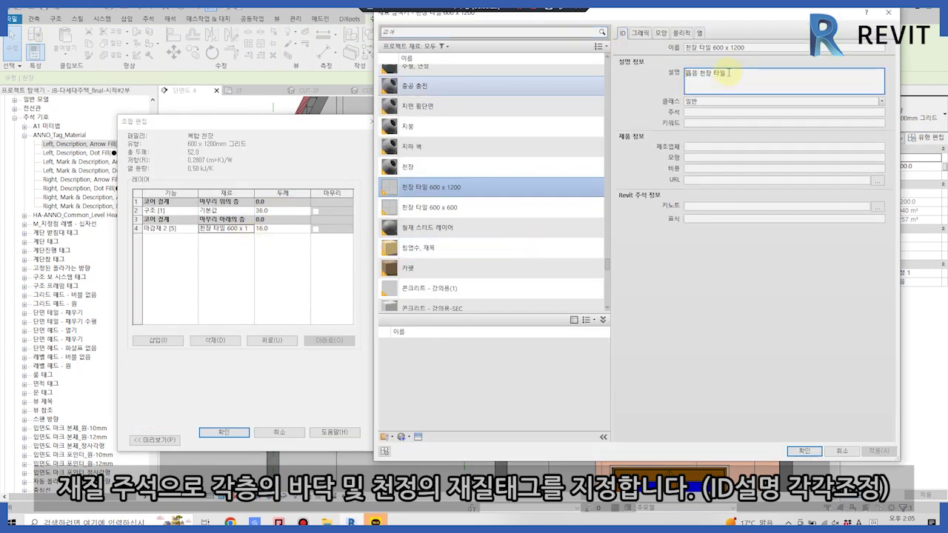
key("Return")
left_click(250, 230)
Duplicate 천장 타일 600 x 1200 as a new PVC 천정재 material for the ceiling finish
right_click(429, 185)
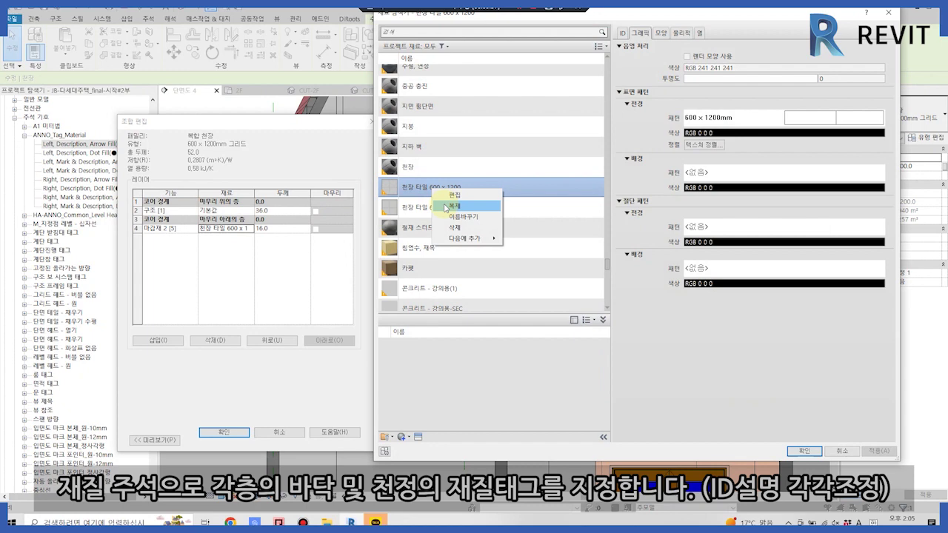
left_click(444, 206)
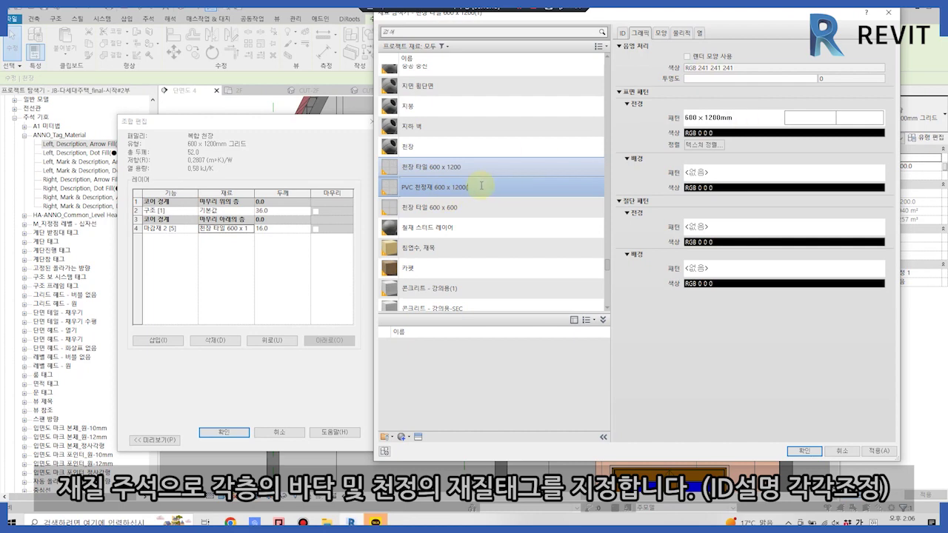
key("Return")
type("PVC 천정재")
left_click(801, 451)
left_click(224, 431)
left_click(218, 438)
Review section 4 with the ceiling tags now reading PVC 천정재
scroll(265, 334, "up", 3)
scroll(376, 220, "up", 3)
key("Escape")
scroll(372, 207, "up", 2)
scroll(363, 201, "down", 3)
scroll(398, 271, "down", 2)
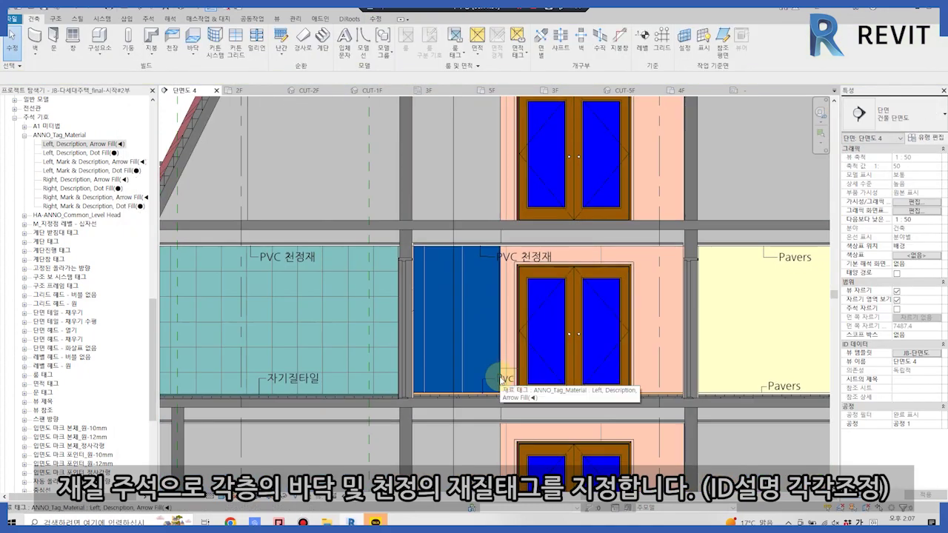
Start duplicating the left ceiling's type, then cancel and clear the selection
scroll(503, 379, "up", 2)
left_click(511, 248)
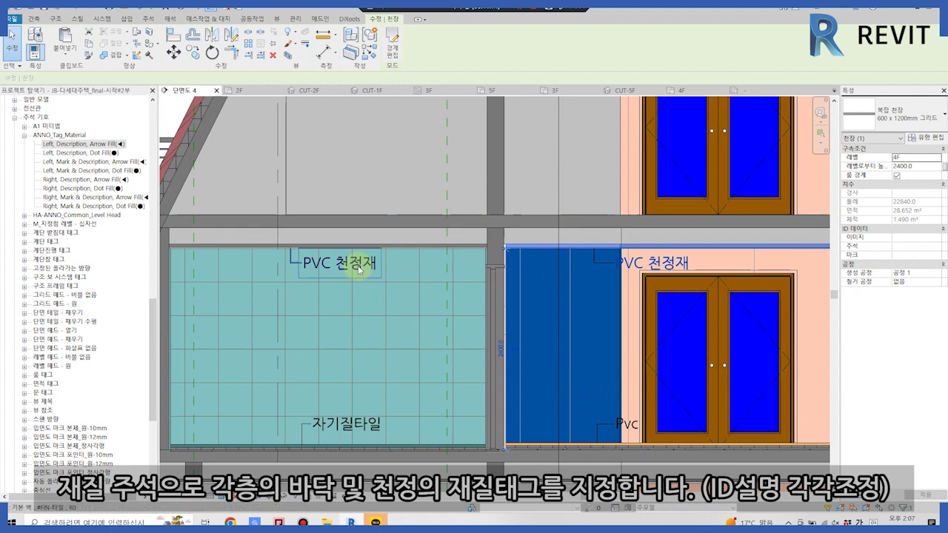
left_click(925, 138)
left_click(346, 154)
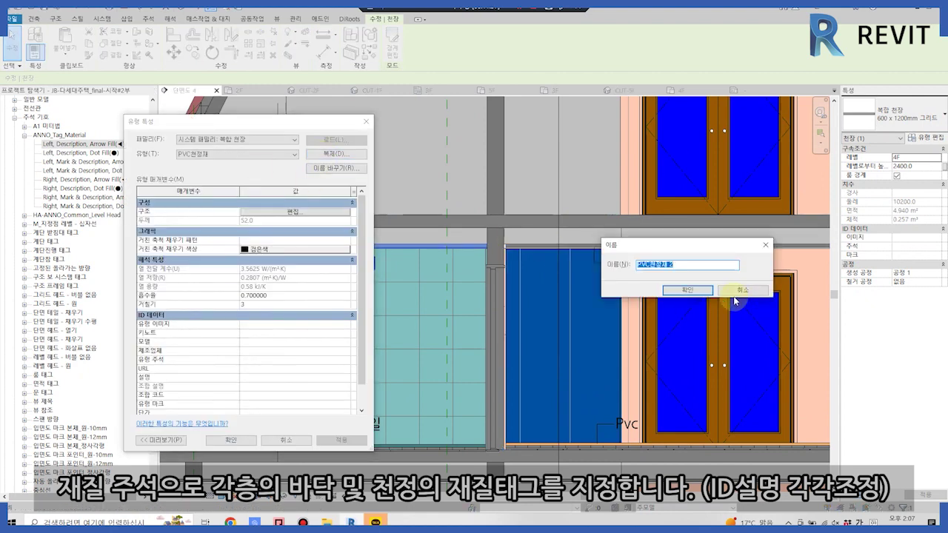
left_click(687, 289)
key("Return")
key("Escape")
scroll(420, 281, "down", 2)
Open the material list for layer 4 of the ceiling's layer assembly
left_click(420, 282)
left_click(925, 138)
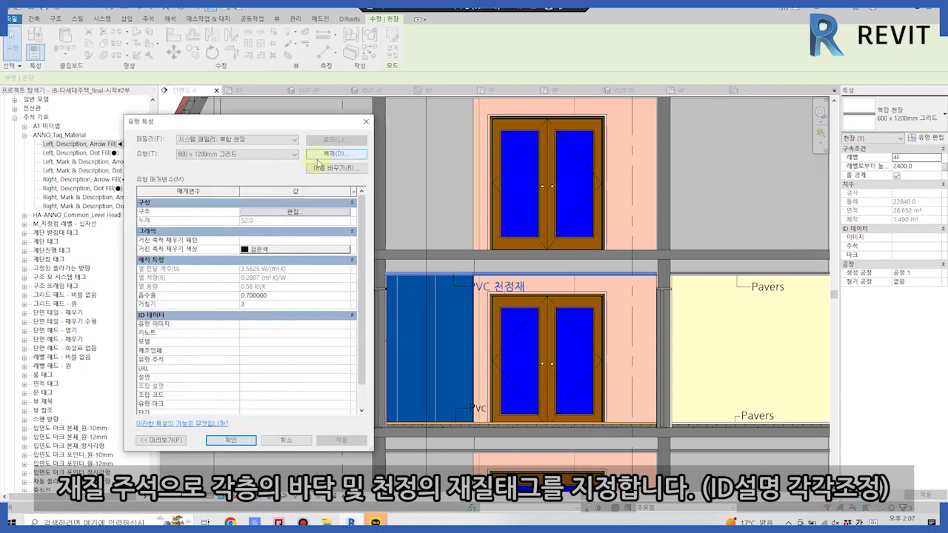
left_click(299, 214)
left_click(237, 228)
left_click(248, 228)
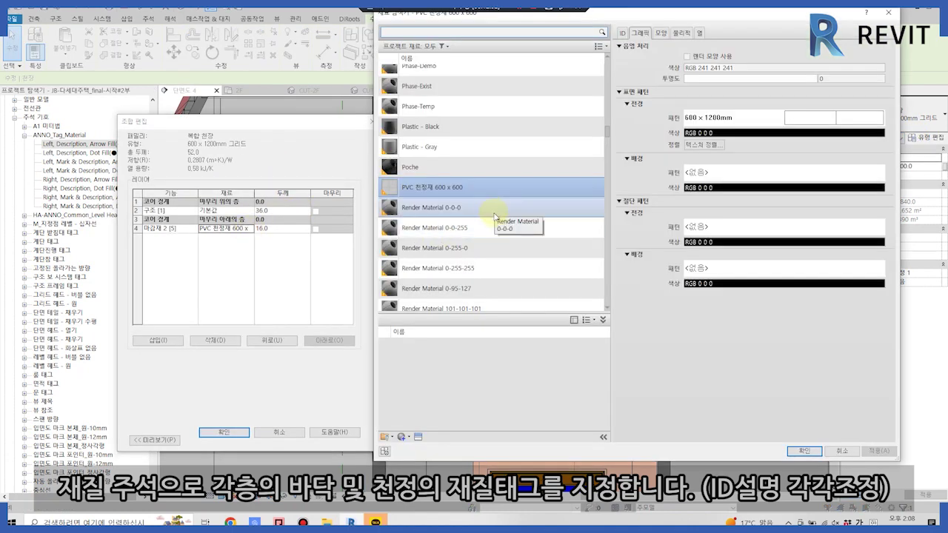
scroll(493, 211, "up", 5)
scroll(492, 185, "up", 5)
scroll(493, 178, "up", 5)
scroll(493, 178, "down", 10)
scroll(491, 173, "down", 10)
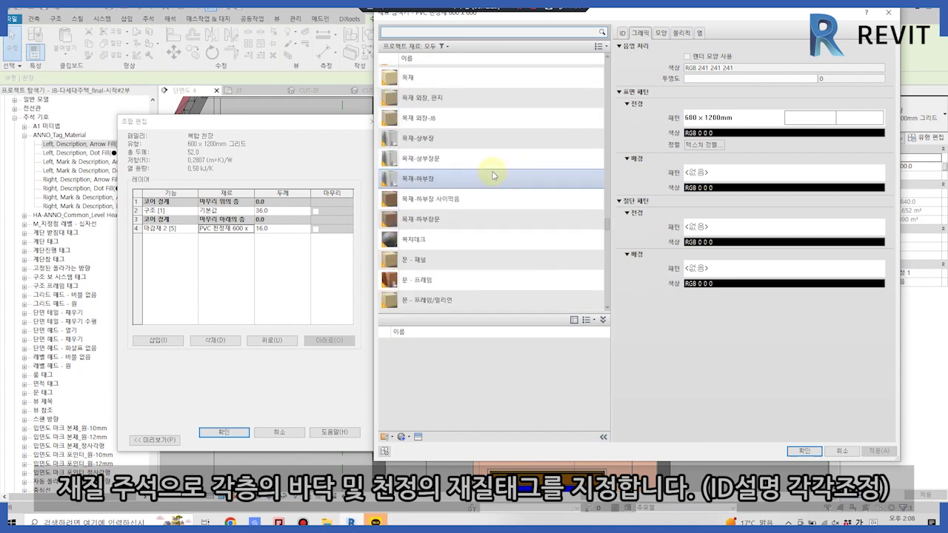
scroll(491, 174, "down", 5)
Search materials for 타일, rename the ceiling tile materials, and assign 천장 타일 600 x 1200 to layer 4
left_click(416, 33)
type("XK")
key("BackSpace")
key("BackSpace")
type("타일")
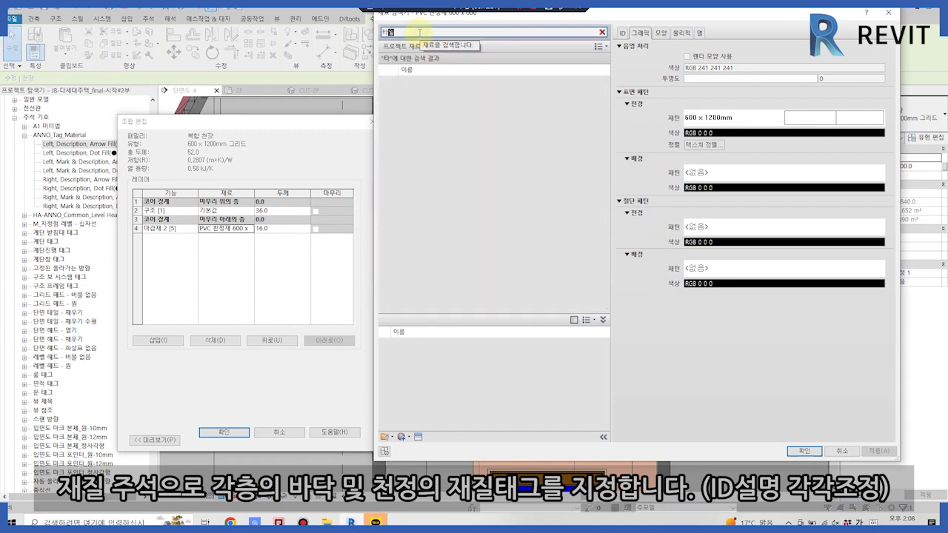
right_click(412, 109)
left_click(431, 120)
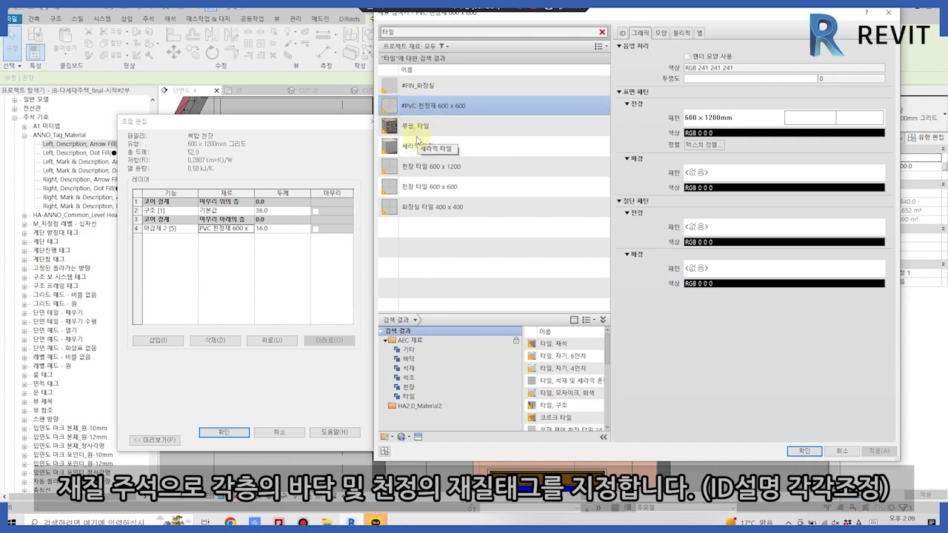
double_click(417, 166)
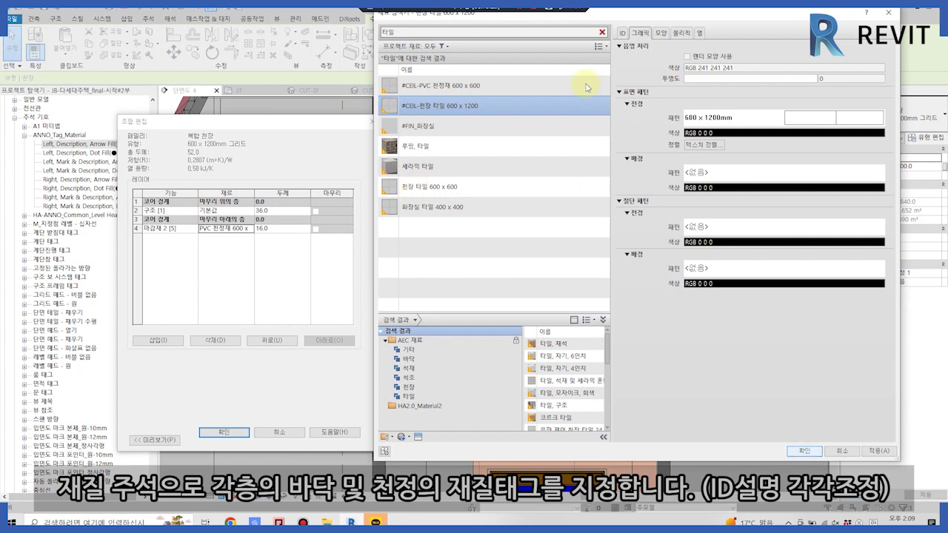
left_click(804, 450)
Apply the ceiling type to the right-hand ceiling with Match Type (MA)
left_click(248, 228)
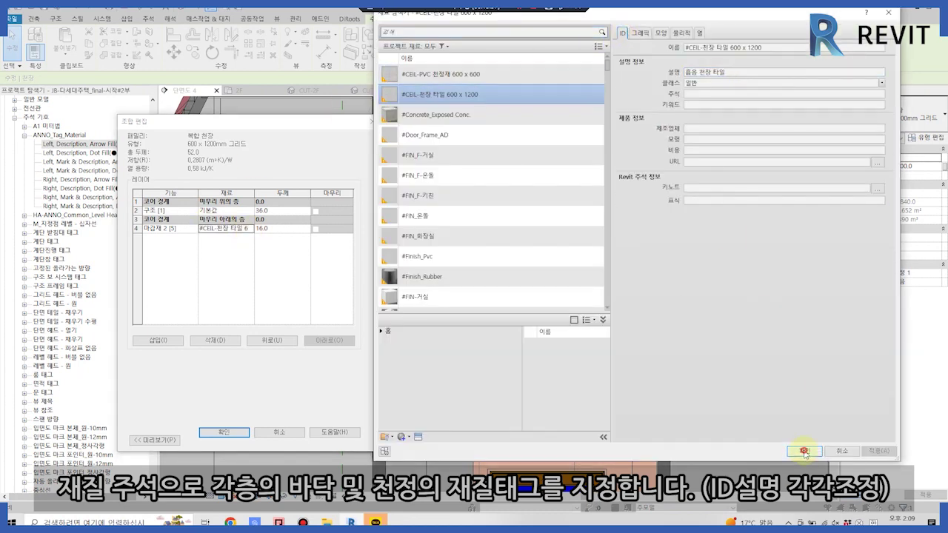
left_click(804, 450)
left_click(223, 431)
left_click(222, 440)
key("m")
key("a")
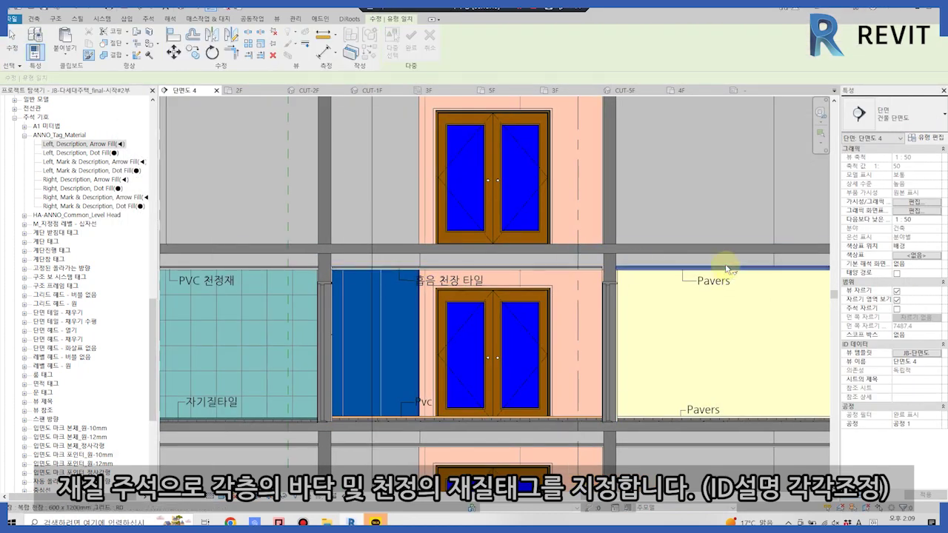
left_click(715, 300)
key("Escape")
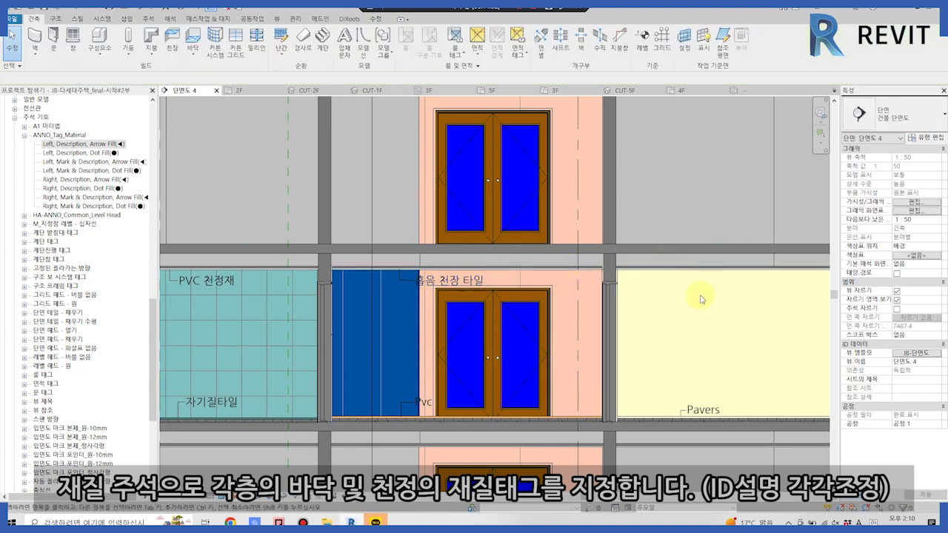
Place a material tag on the right room's ceiling
left_click_drag(83, 144, 682, 264)
scroll(681, 265, "up", 2)
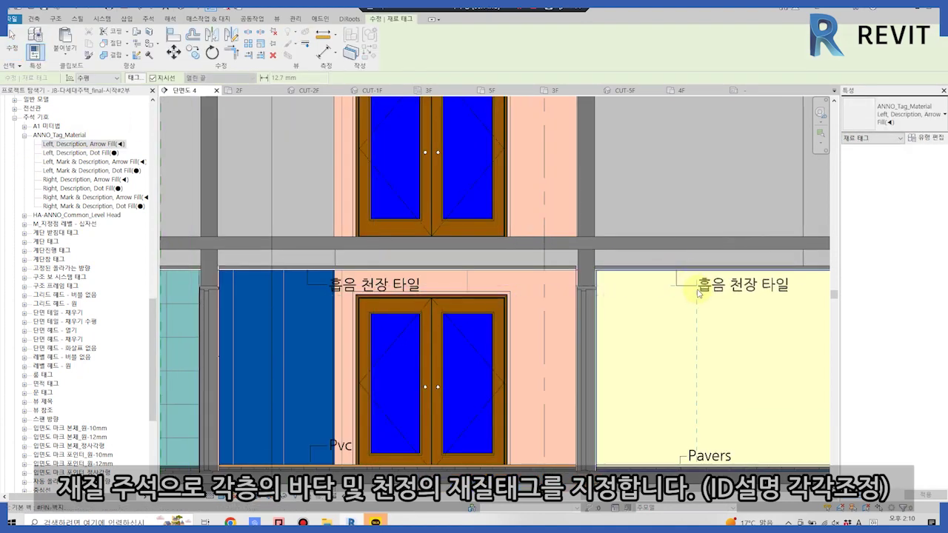
scroll(698, 293, "up", 2)
left_click(697, 294)
key("Escape")
Adjust the new right-room ceiling tag's placement
scroll(361, 330, "up", 1)
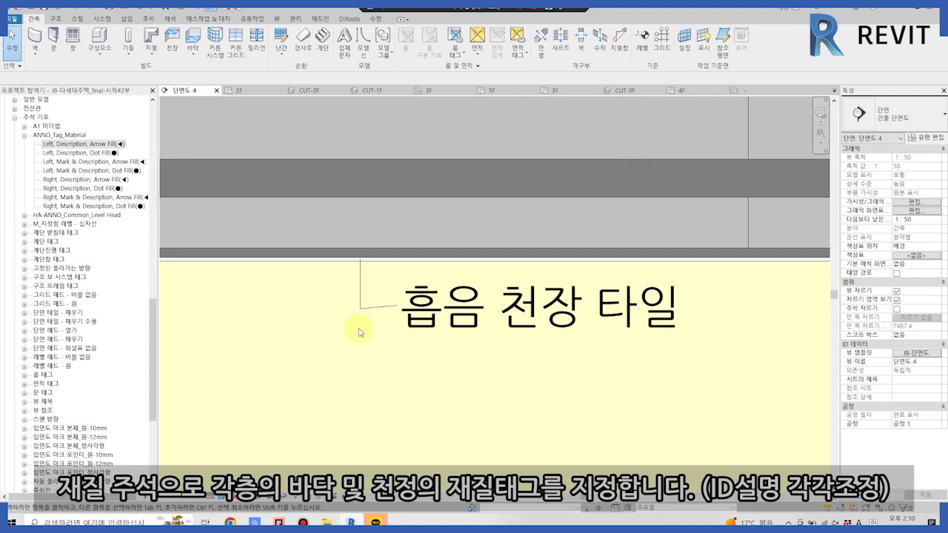
scroll(360, 329, "up", 1)
left_click(368, 295)
scroll(368, 296, "up", 1)
scroll(368, 298, "up", 1)
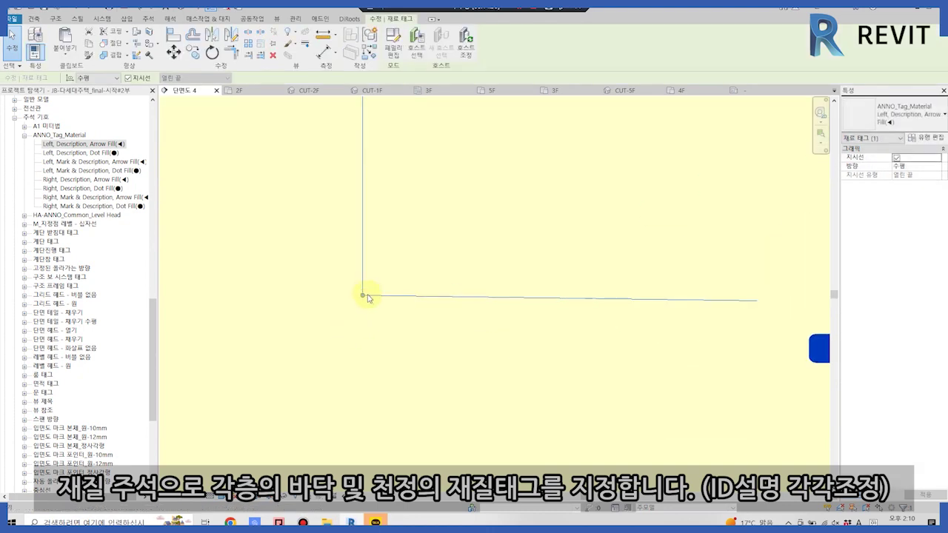
left_click(395, 328)
scroll(466, 317, "down", 3)
scroll(584, 339, "down", 2)
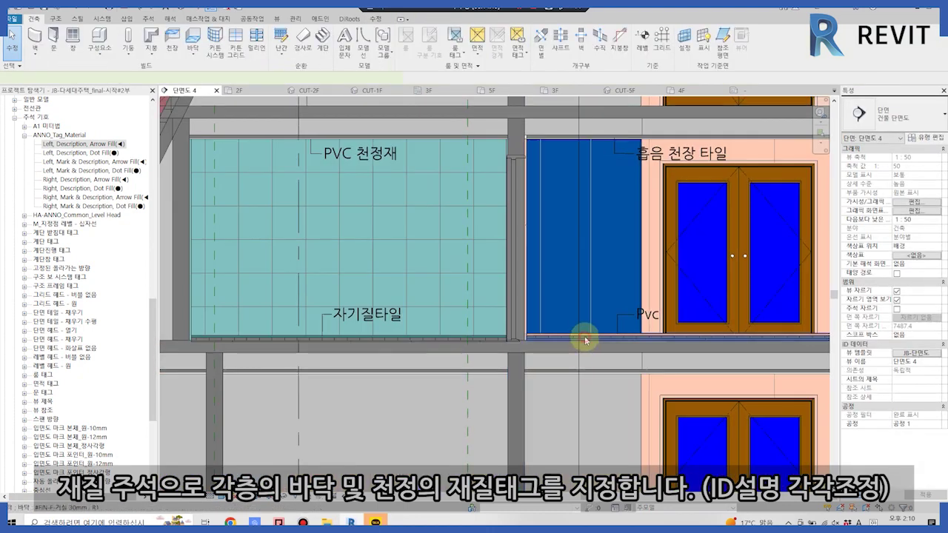
left_click(584, 336)
left_click(924, 137)
Update the #FIN_F-거실 finish material description so the middle floor tags as 강화마루
left_click(292, 214)
left_click(244, 218)
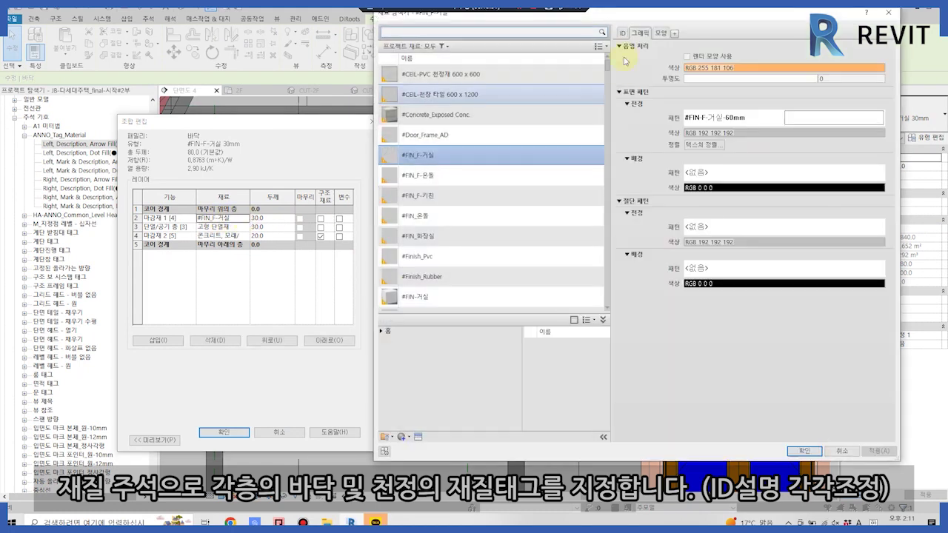
left_click(622, 32)
left_click(696, 78)
type("DHS")
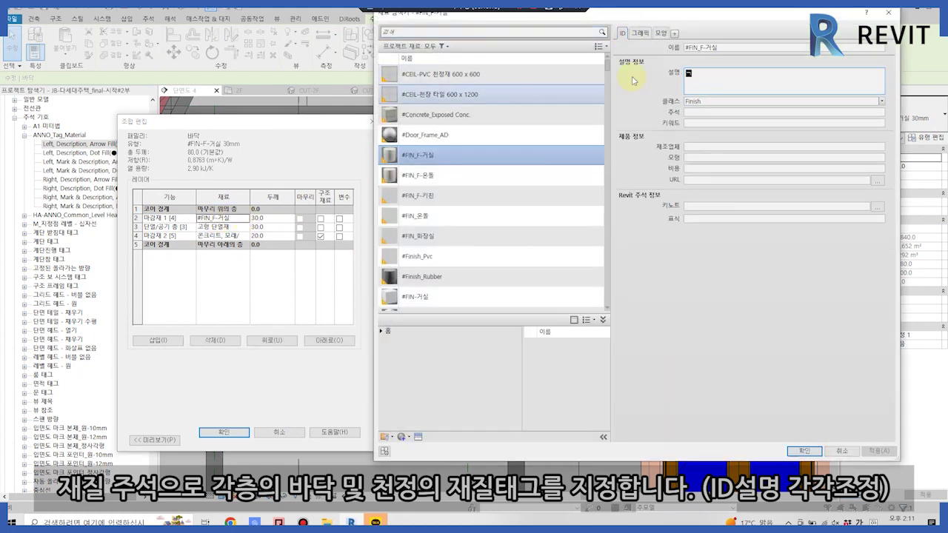
left_click(803, 451)
left_click(223, 432)
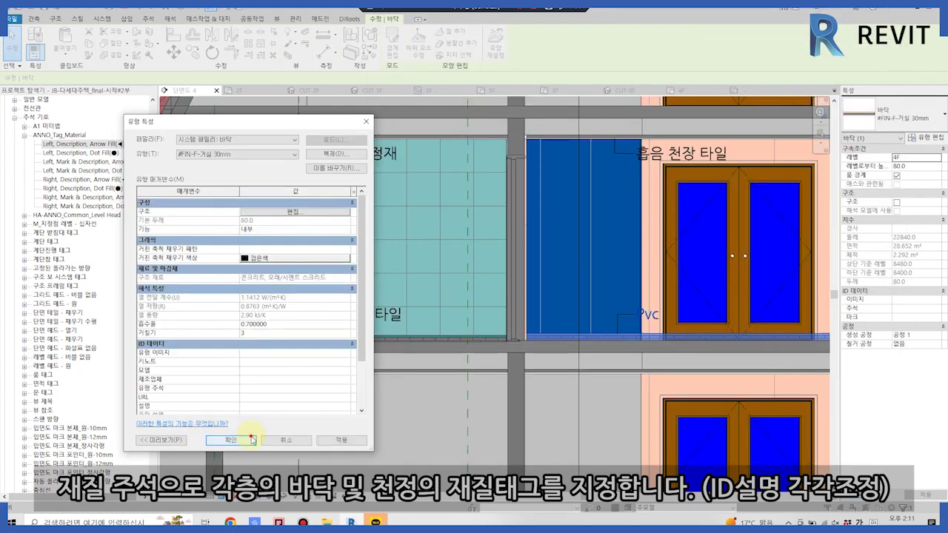
left_click(243, 438)
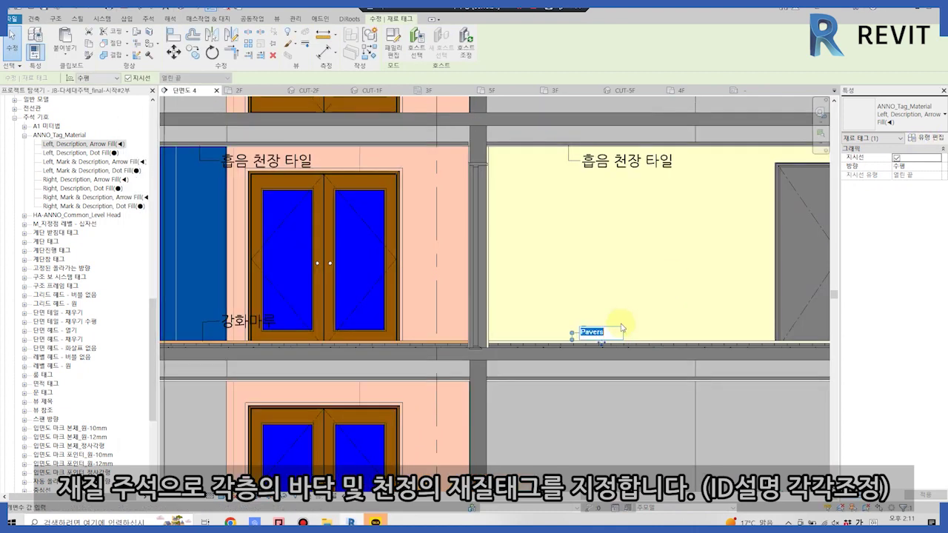
Edit the description of the right floor's #FIN_F-온돌 finish material in 온돌마감 30mm
left_click(629, 345)
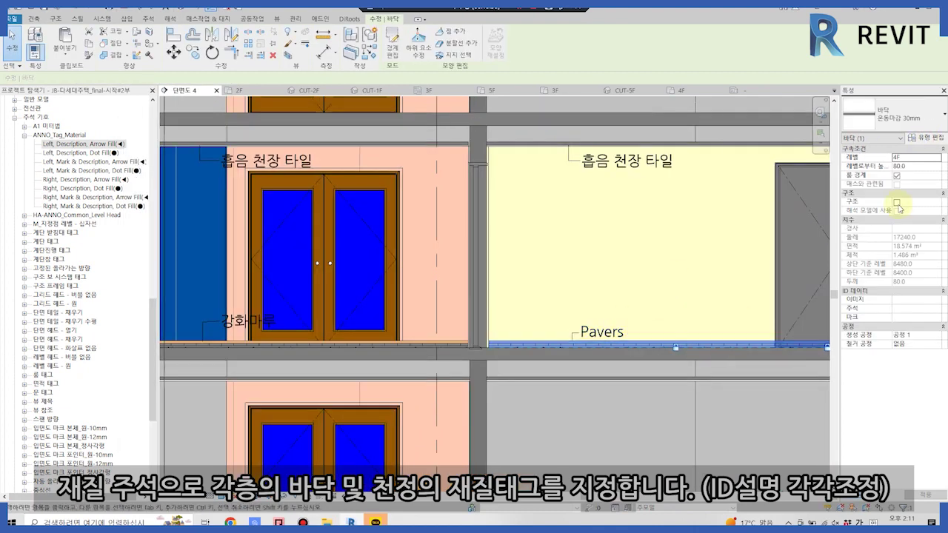
left_click(924, 137)
left_click(333, 211)
left_click(246, 221)
left_click(622, 33)
left_click(696, 74)
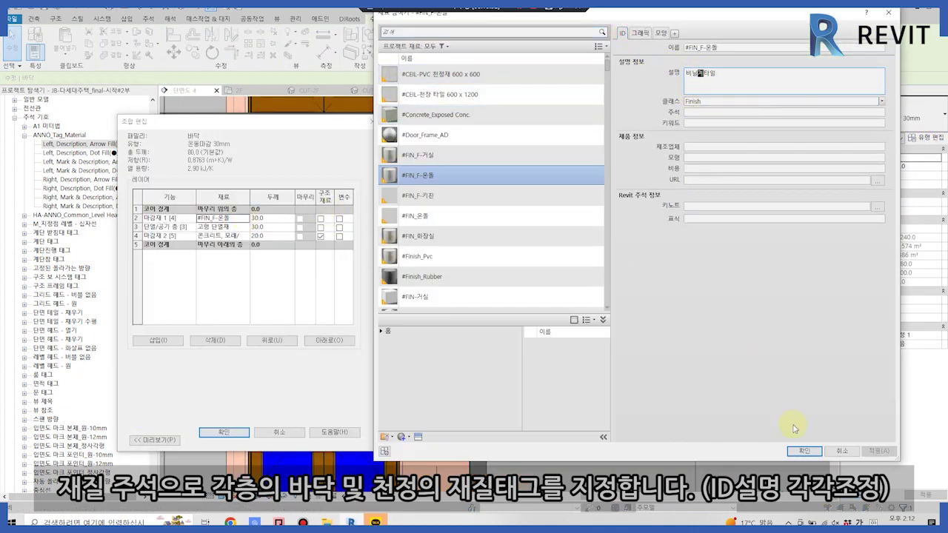
left_click(803, 451)
left_click(223, 432)
left_click(244, 437)
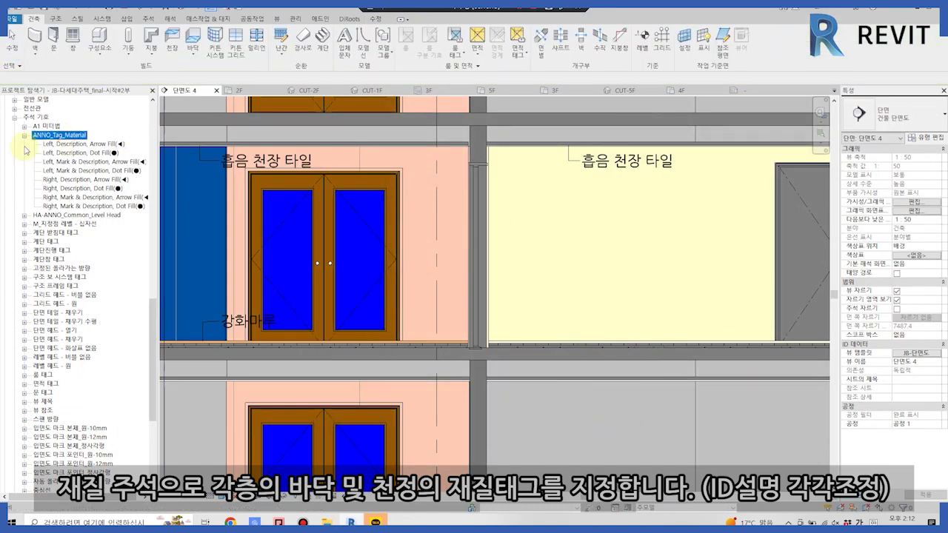
Tag the right room's floor material and revise its Pvc description
left_click_drag(81, 144, 572, 348)
scroll(572, 348, "up", 2)
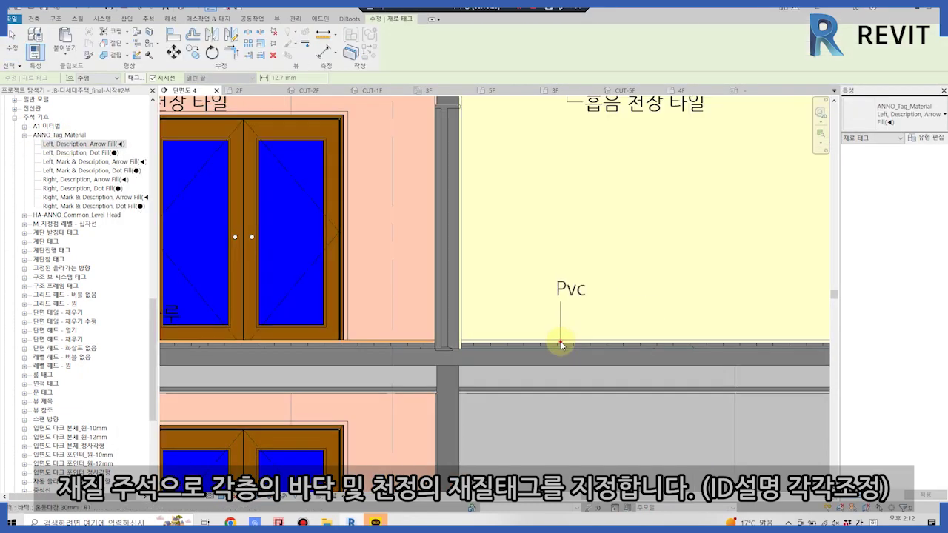
left_click(574, 317)
left_click(634, 345)
left_click(925, 138)
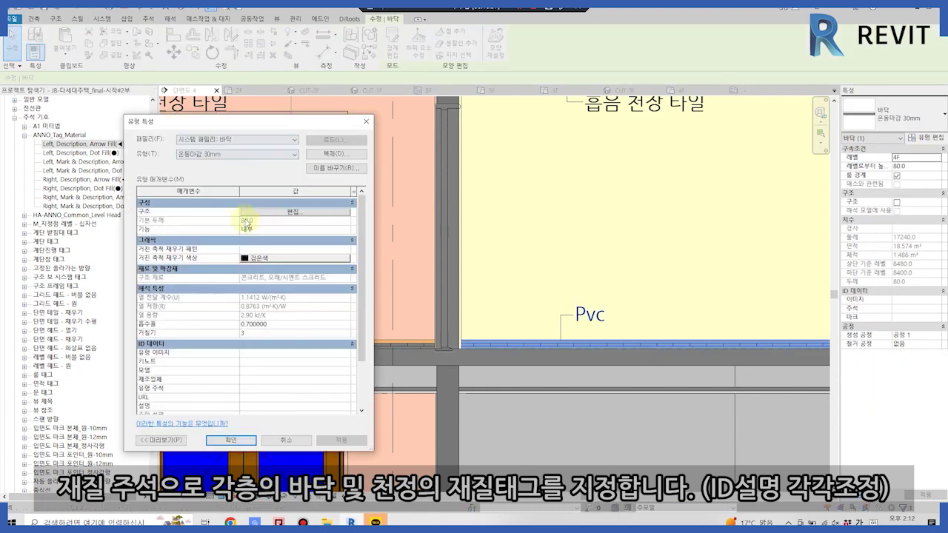
left_click(244, 214)
left_click(223, 218)
left_click(740, 72)
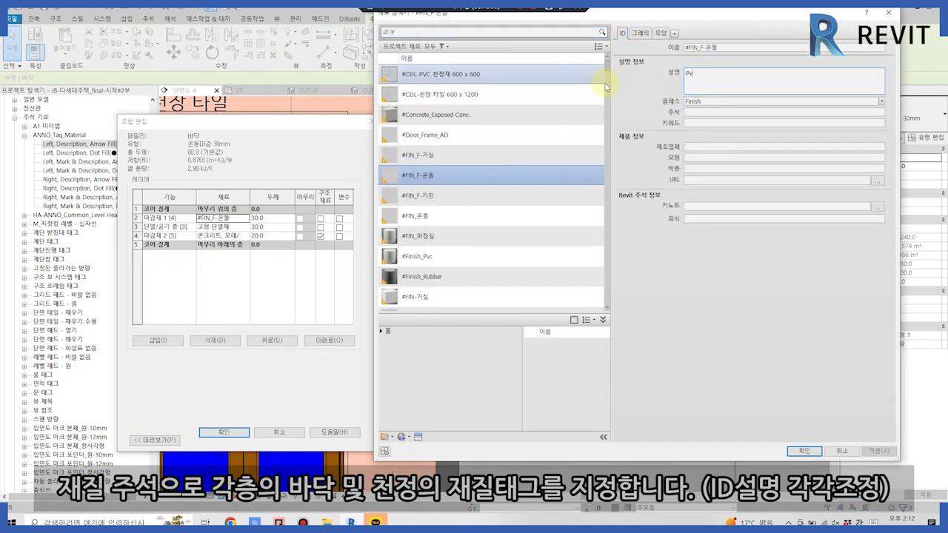
left_click(804, 450)
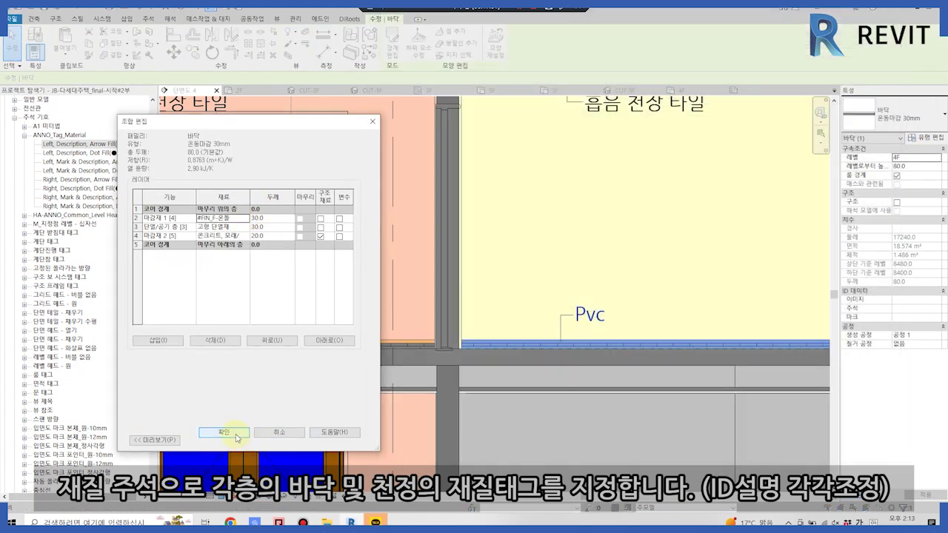
left_click(224, 432)
Change the right floor's finish material description to 비닐계타일
left_click(926, 138)
left_click(292, 214)
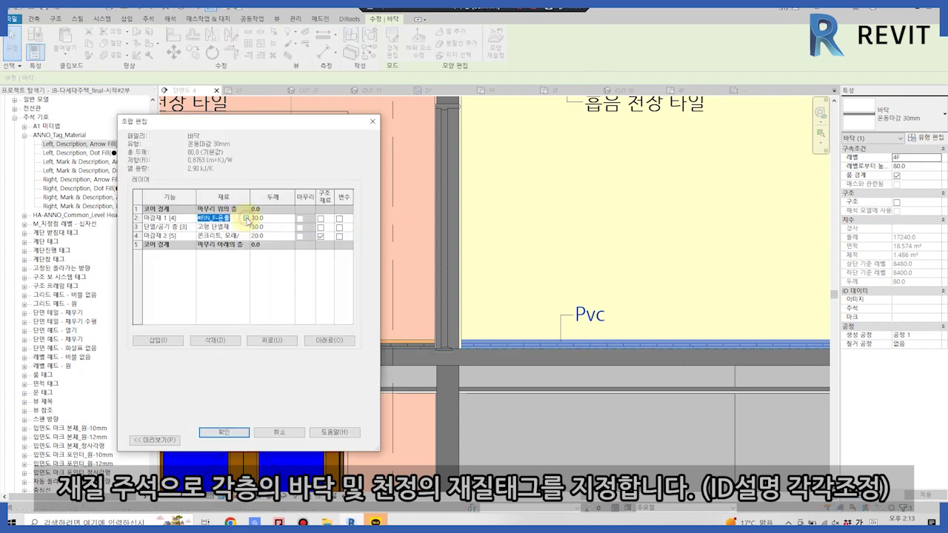
left_click(247, 218)
left_click(705, 74)
type("비닐계타일")
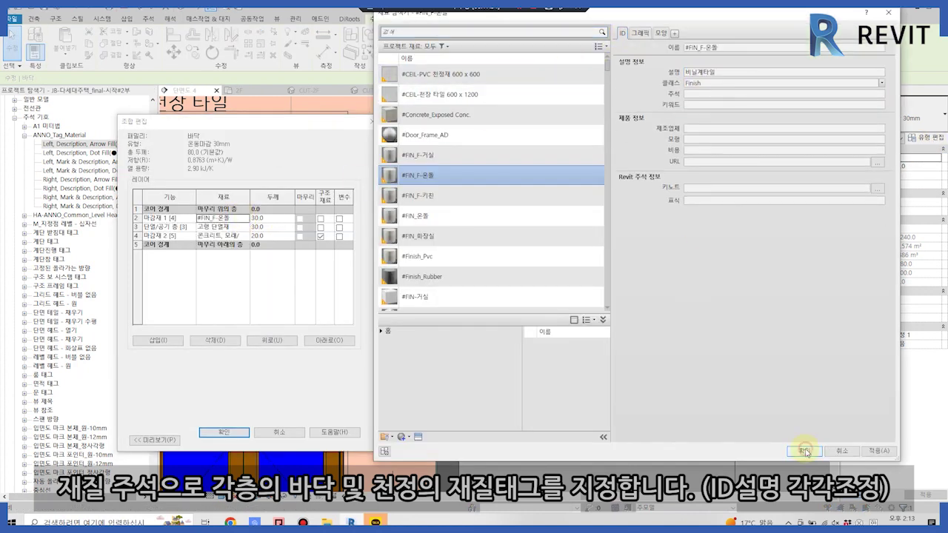
left_click(804, 451)
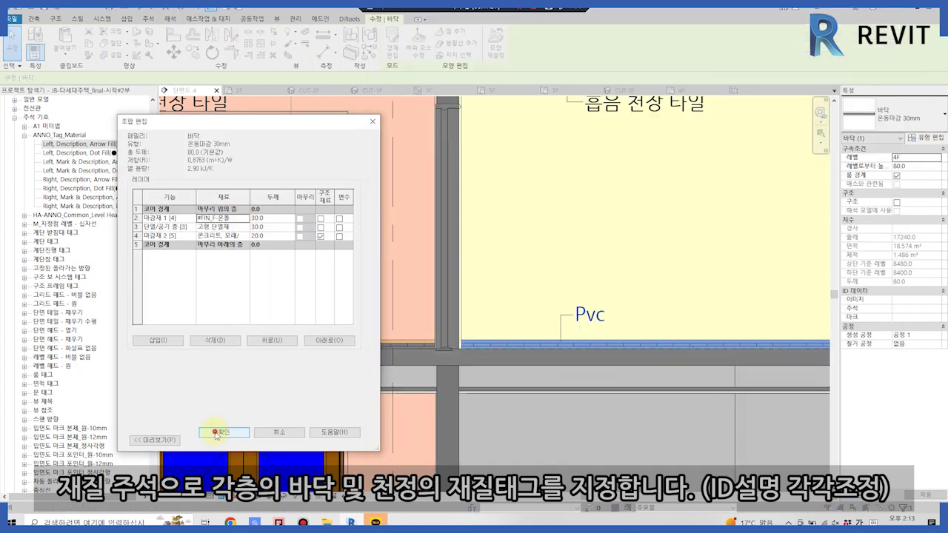
left_click(224, 431)
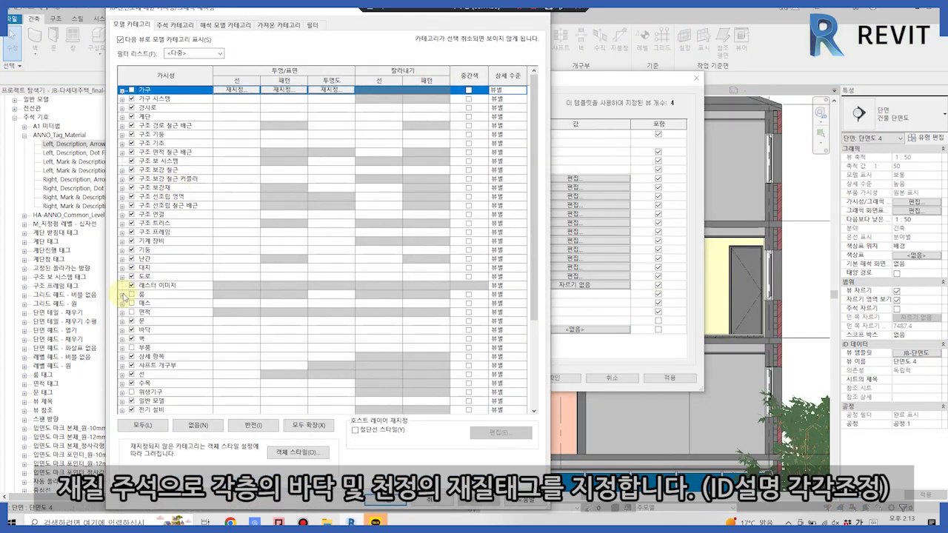
Set the section 4 view template's model display to Hidden Line, removing the coloured fills
left_click(123, 294)
left_click(385, 500)
left_click(552, 377)
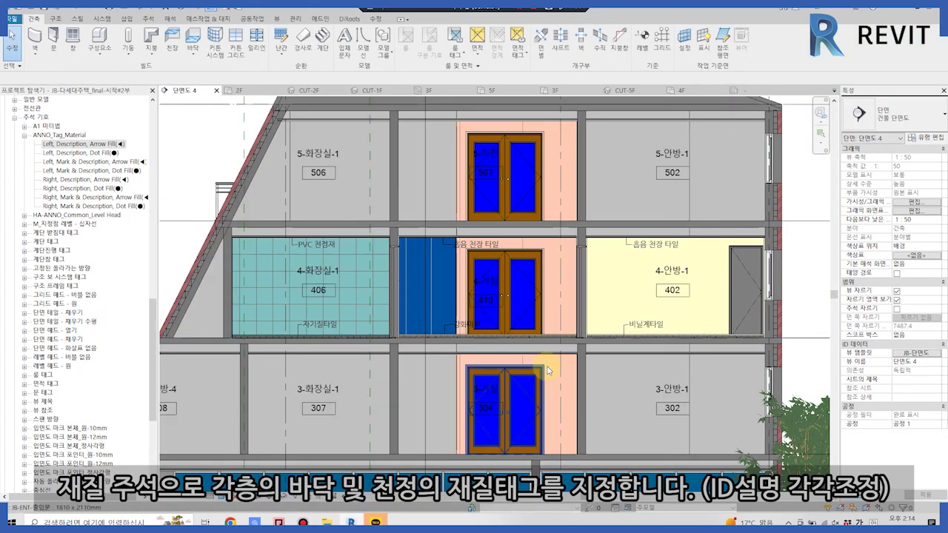
left_click(227, 503)
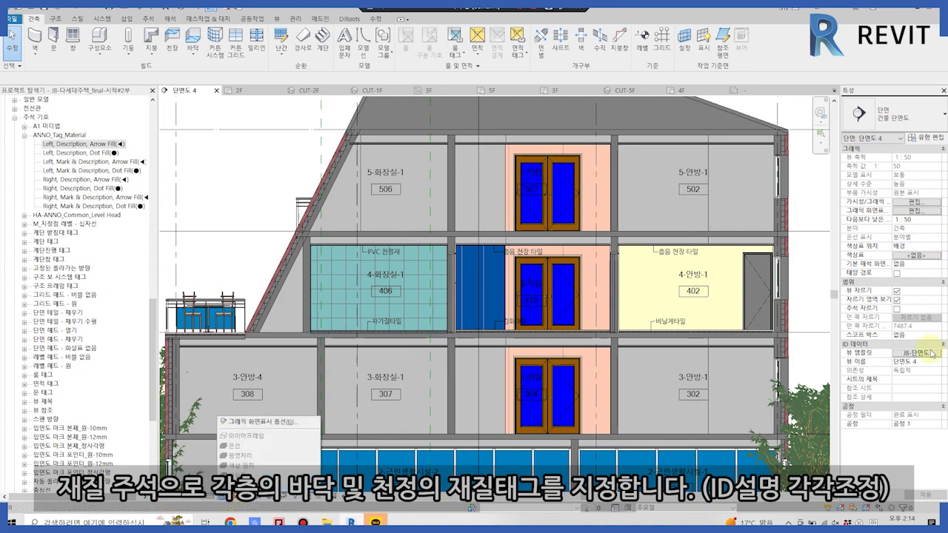
left_click(267, 436)
left_click(557, 224)
left_click(782, 341)
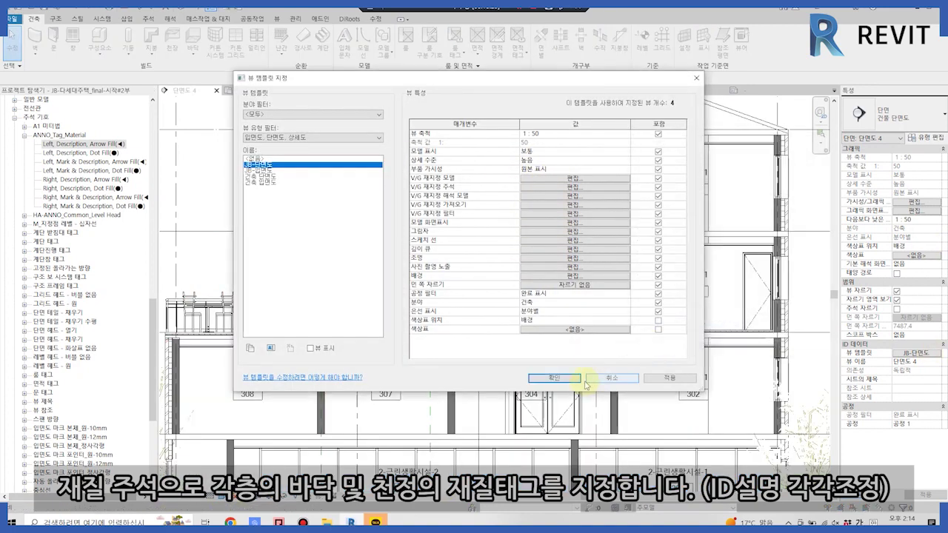
left_click(554, 378)
scroll(637, 325, "up", 3)
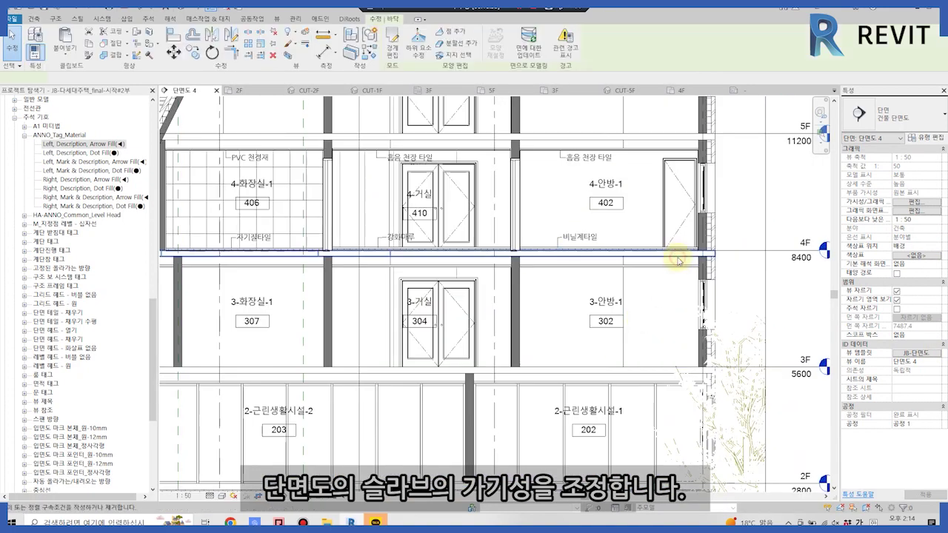
Duplicate the #Concrete_Exposed Conc. material used by the 4F slab's structure layer
left_click(614, 254)
left_click(922, 137)
left_click(293, 213)
left_click(245, 219)
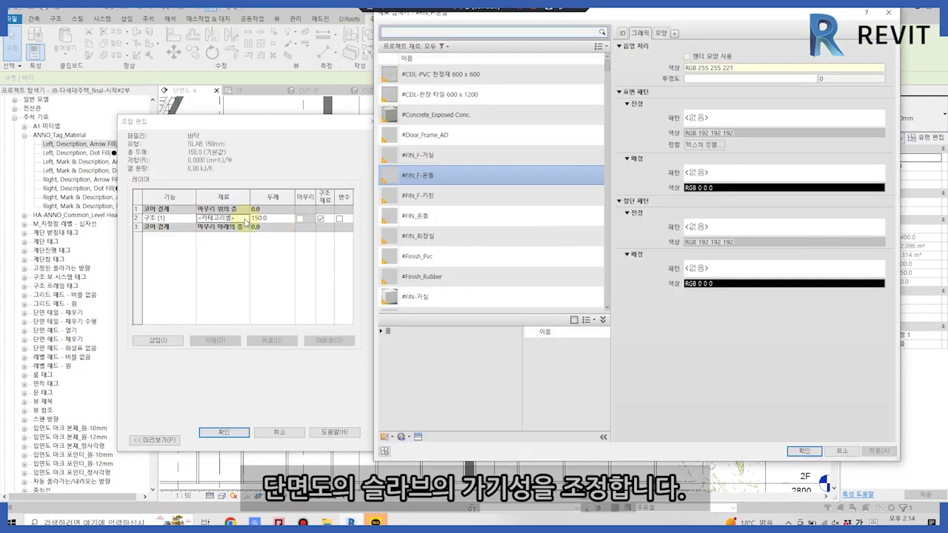
scroll(489, 237, "down", 5)
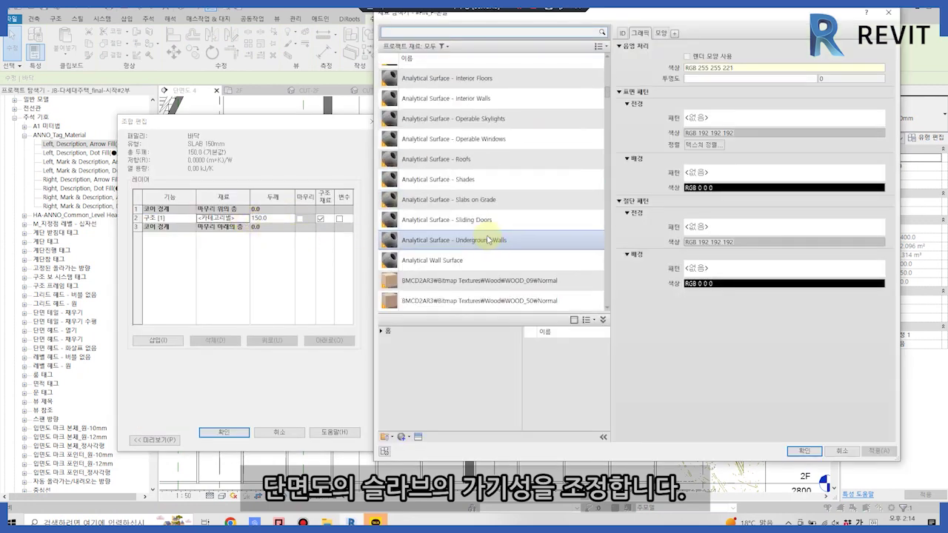
scroll(485, 252, "down", 8)
scroll(482, 262, "down", 8)
scroll(487, 271, "up", 15)
scroll(519, 274, "up", 3)
scroll(491, 152, "up", 5)
scroll(486, 153, "up", 5)
left_click(459, 117)
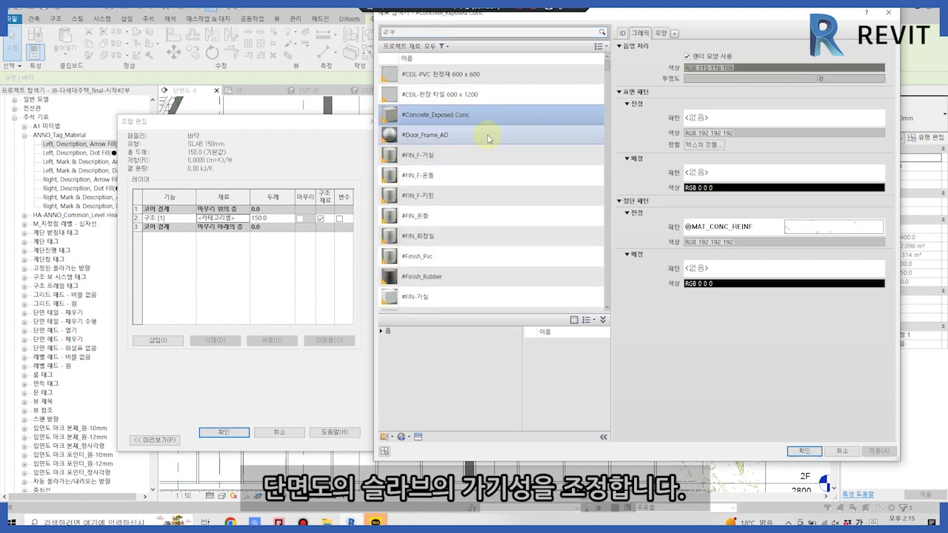
scroll(422, 96, "down", 1)
right_click(444, 104)
left_click(459, 124)
type("#Concrete_구조슬라브-SEC")
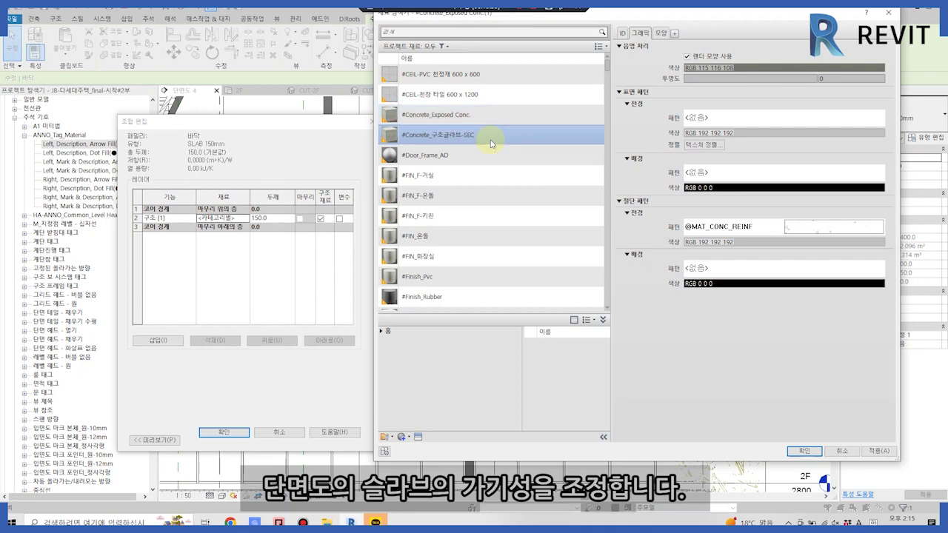
Give the duplicated concrete a solid-fill cut pattern in RGB 120 120 120 grey
left_click(830, 227)
double_click(280, 141)
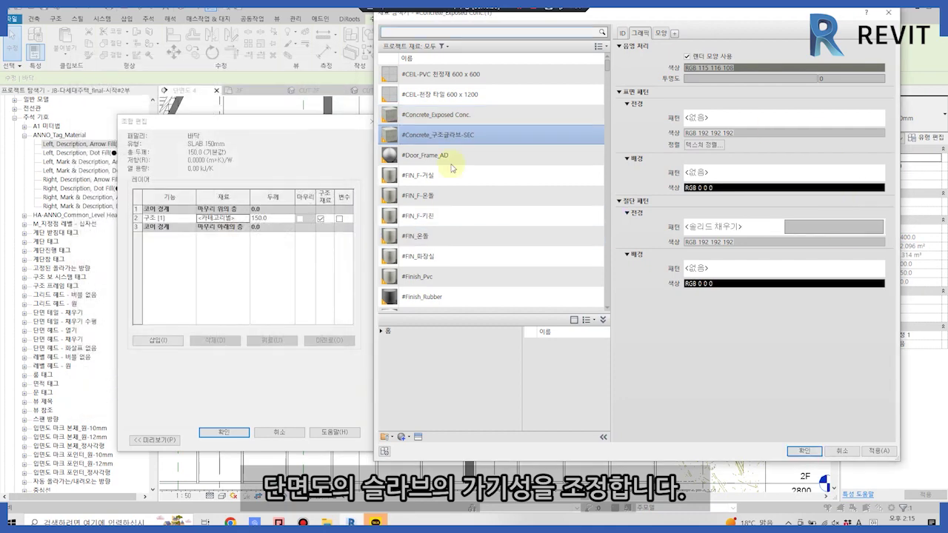
left_click(740, 241)
key("Escape")
left_click(740, 242)
left_click_drag(766, 178, 766, 212)
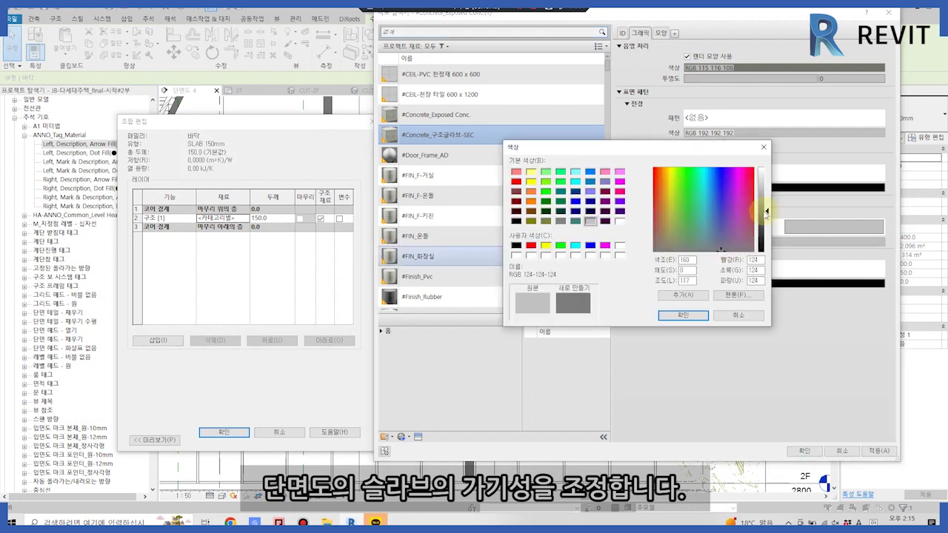
double_click(757, 260)
type("12")
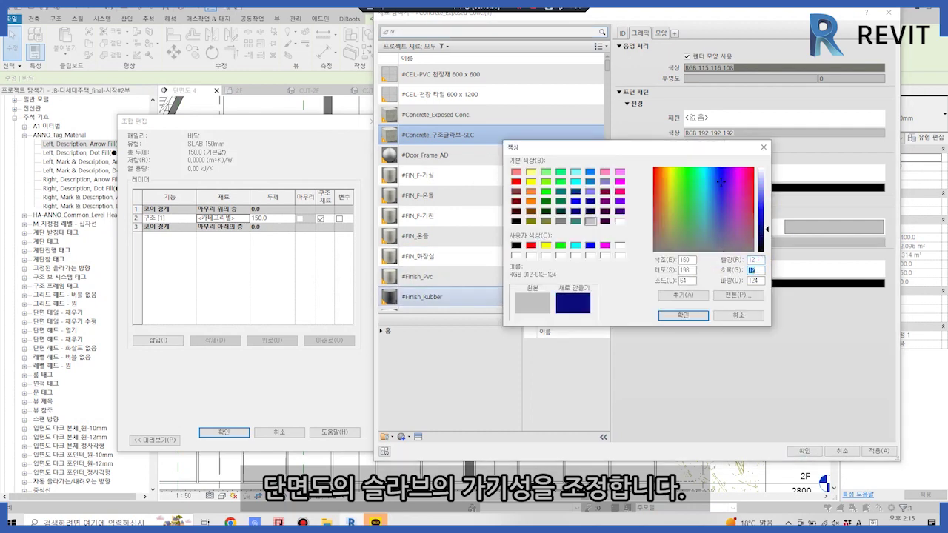
type("0")
key("shift+Tab")
type("120")
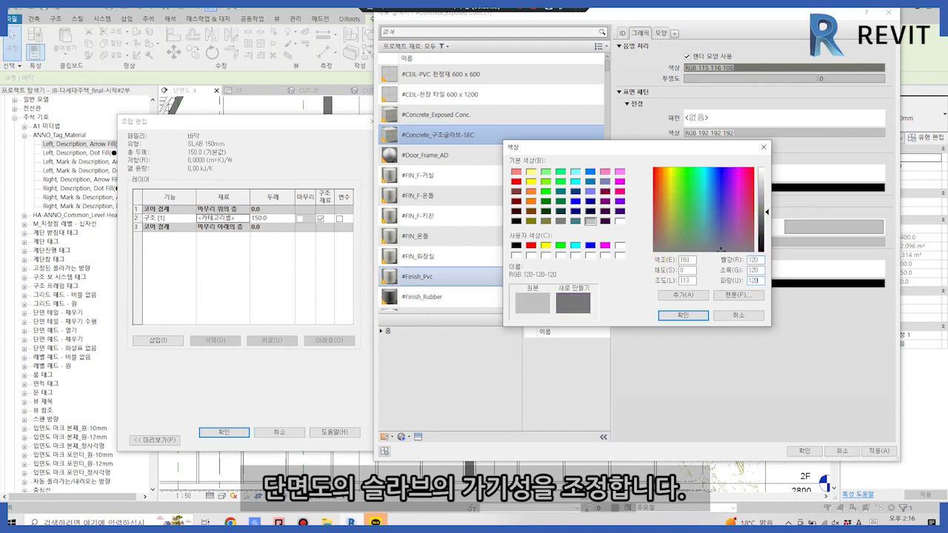
left_click(683, 315)
left_click(804, 451)
left_click(223, 432)
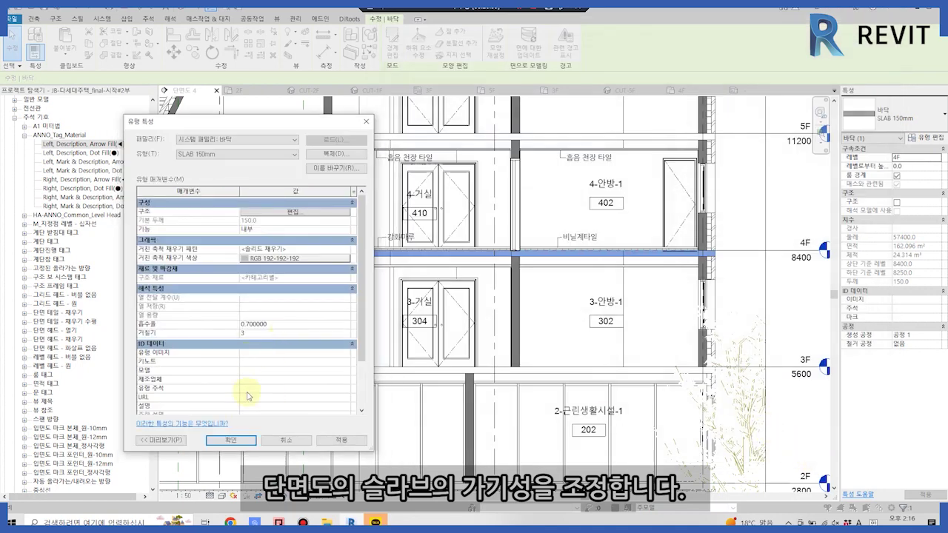
left_click(224, 435)
Check that the SLAB 150mm structure layer keeps the concrete material
left_click(571, 254)
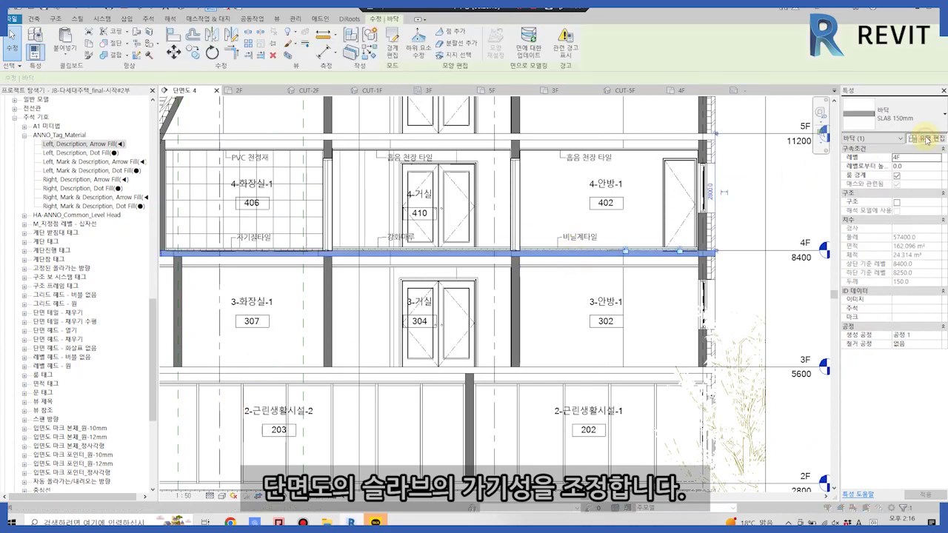
left_click(925, 138)
left_click(323, 209)
left_click(245, 218)
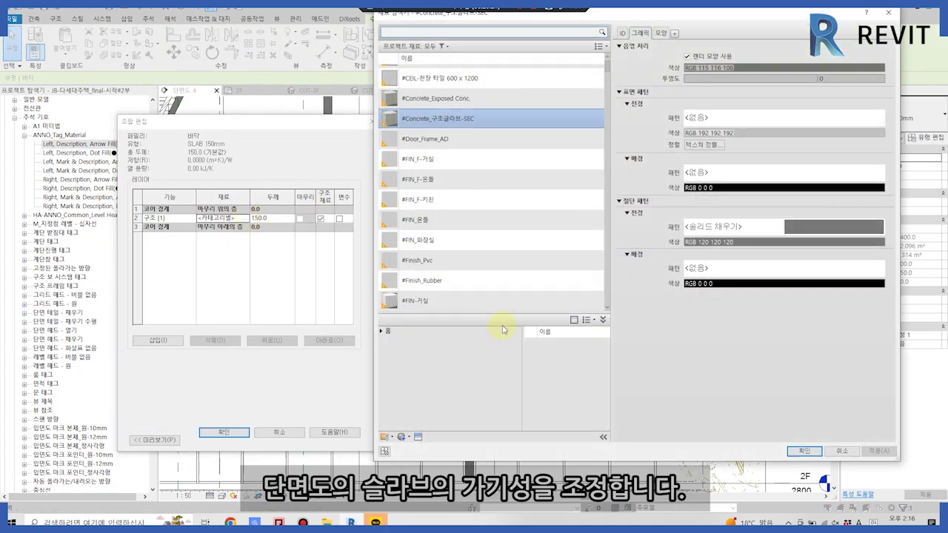
left_click(784, 452)
left_click(234, 431)
key("Escape")
scroll(412, 323, "down", 2)
scroll(391, 277, "down", 2)
scroll(468, 168, "up", 3)
Apply the SLAB 150mm type to the upper slab with Match Type Properties (MA)
key("m")
key("a")
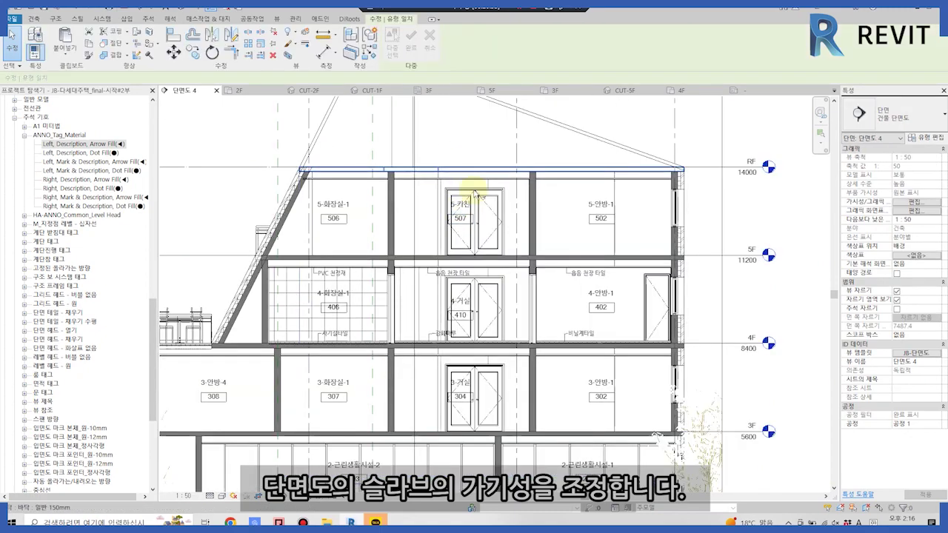
left_click(468, 169)
key("Escape")
scroll(570, 266, "down", 3)
scroll(540, 297, "up", 3)
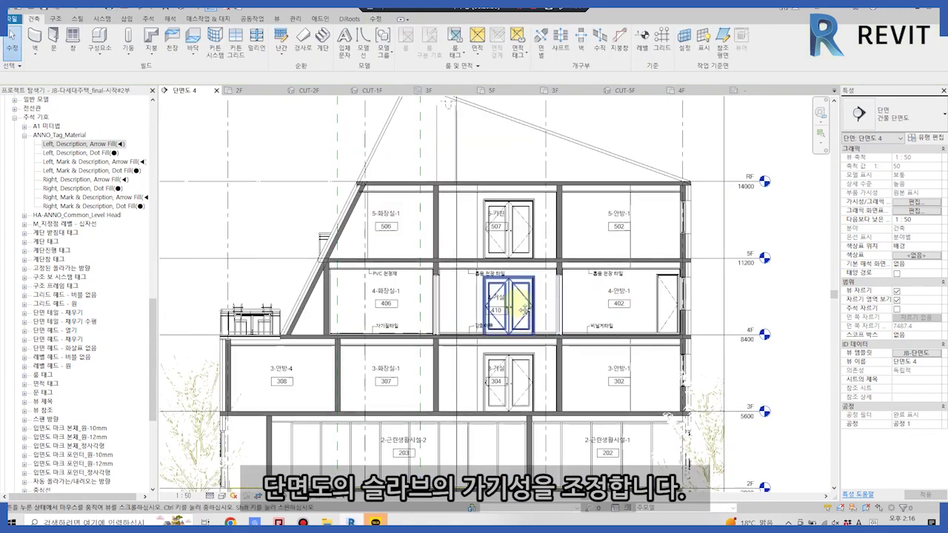
Tag the ceiling materials of the 5F bathroom, 5-키친 and 5-안방-1
scroll(508, 281, "up", 1)
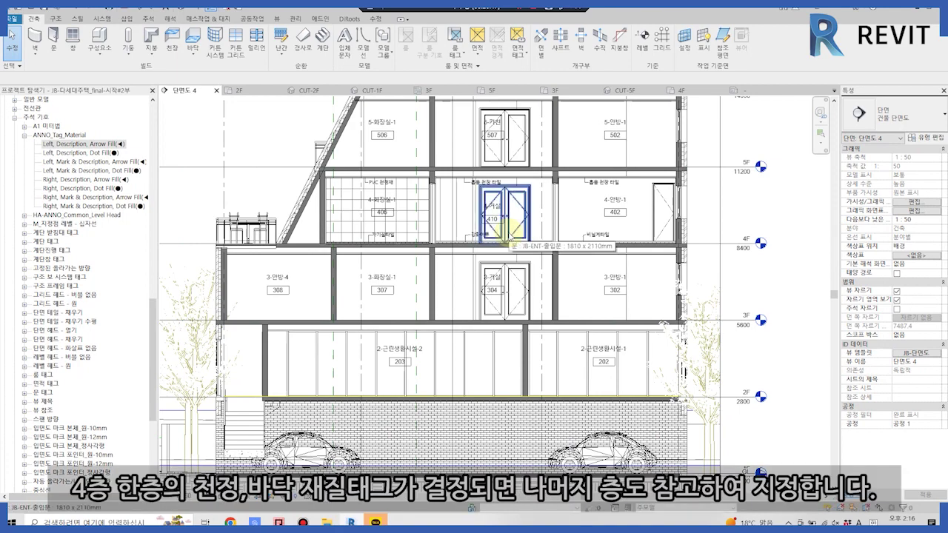
key("t")
key("m")
scroll(385, 148, "up", 4)
left_click(379, 267)
middle_click_drag(519, 332, 345, 383)
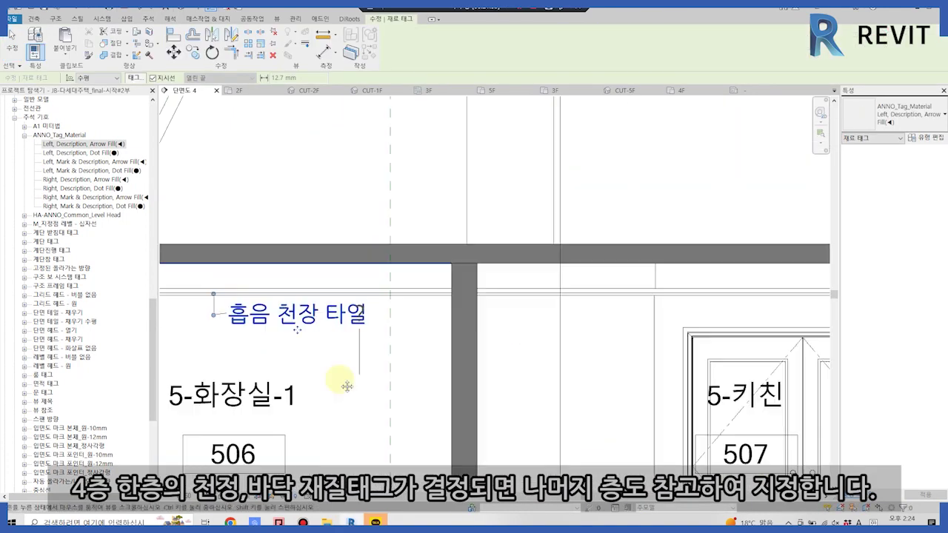
left_click(619, 320)
middle_click_drag(619, 320, 160, 342)
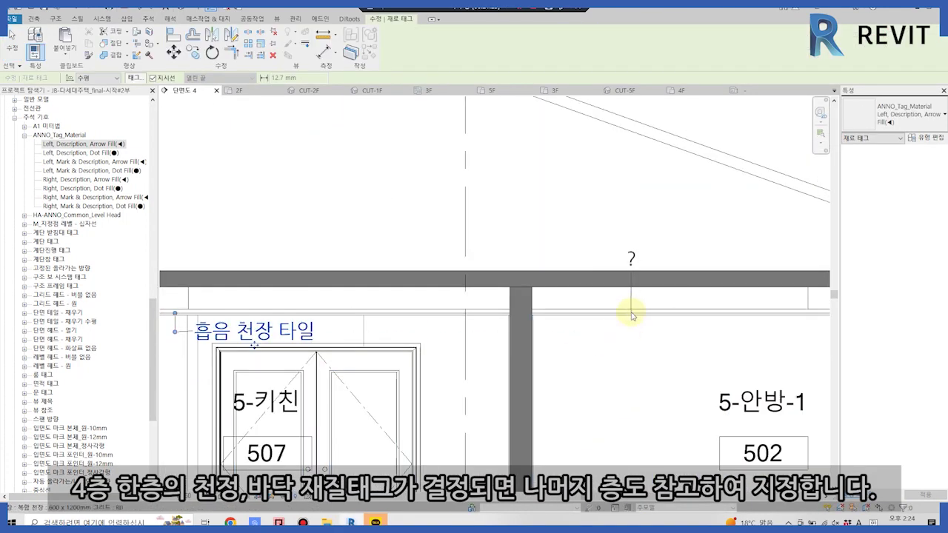
left_click(625, 317)
scroll(614, 380, "down", 3)
key("m")
key("a")
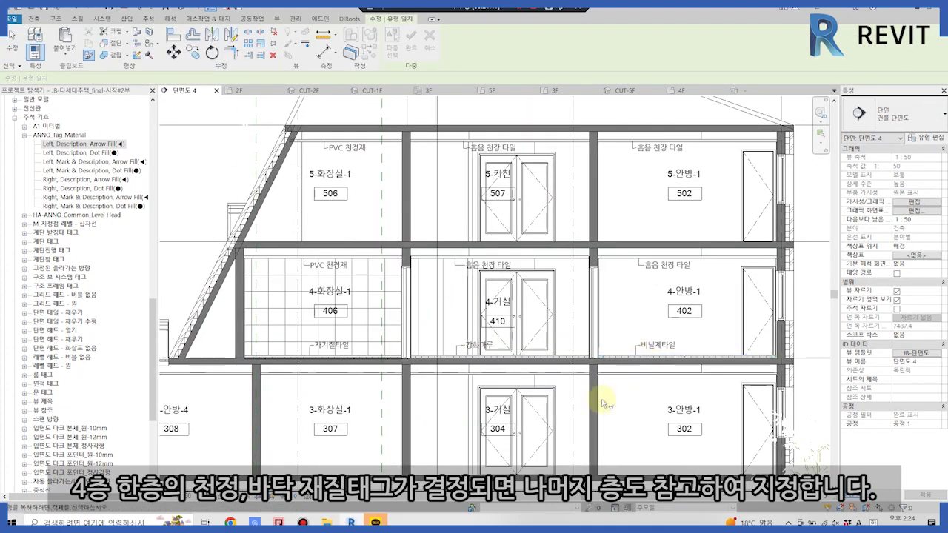
Tag the ceiling materials of the 3F rooms, including 3-거실
middle_click_drag(313, 391, 372, 190)
key("Escape")
key("m")
key("g")
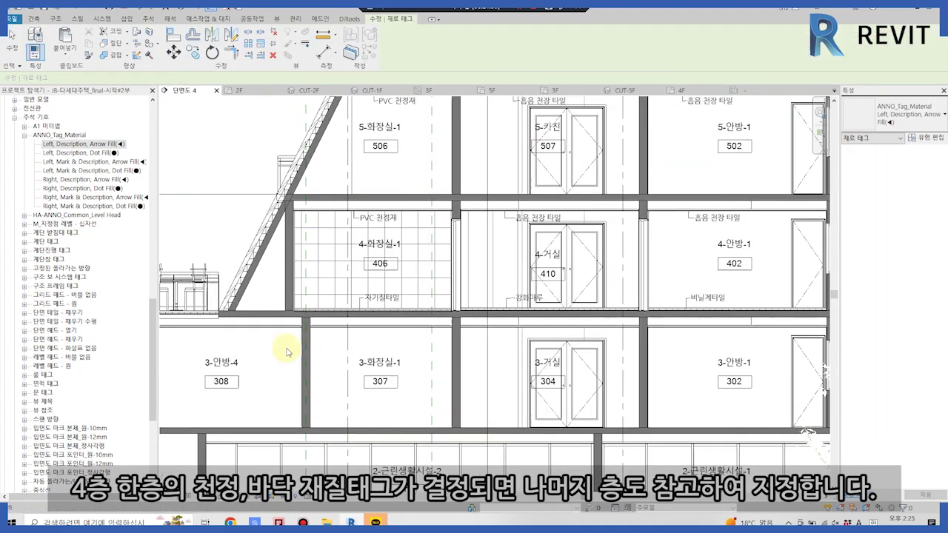
scroll(355, 318, "up", 3)
scroll(359, 329, "up", 4)
left_click(412, 374)
middle_click_drag(412, 374, 461, 328)
scroll(289, 363, "down", 3)
middle_click_drag(290, 363, 394, 328)
scroll(394, 328, "up", 4)
key("Escape")
Select the 4F floor items and their tags for copying
left_click(527, 59)
scroll(180, 412, "down", 3)
scroll(476, 322, "up", 3)
scroll(438, 306, "down", 3)
scroll(252, 331, "up", 3)
scroll(253, 331, "down", 3)
scroll(339, 275, "up", 3)
scroll(303, 324, "down", 4)
key("Escape")
key("m")
key("a")
scroll(380, 242, "down", 3)
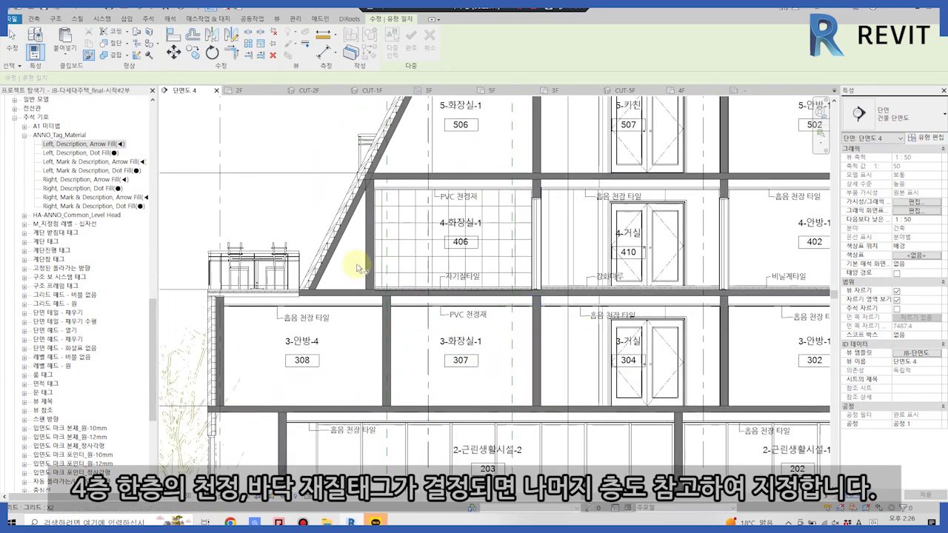
scroll(380, 242, "up", 3)
key("Escape")
left_click(518, 370)
Paste the 4F floor tags aligned to the 5F level
left_click(704, 371, "ctrl")
left_click(74, 49)
left_click(111, 82)
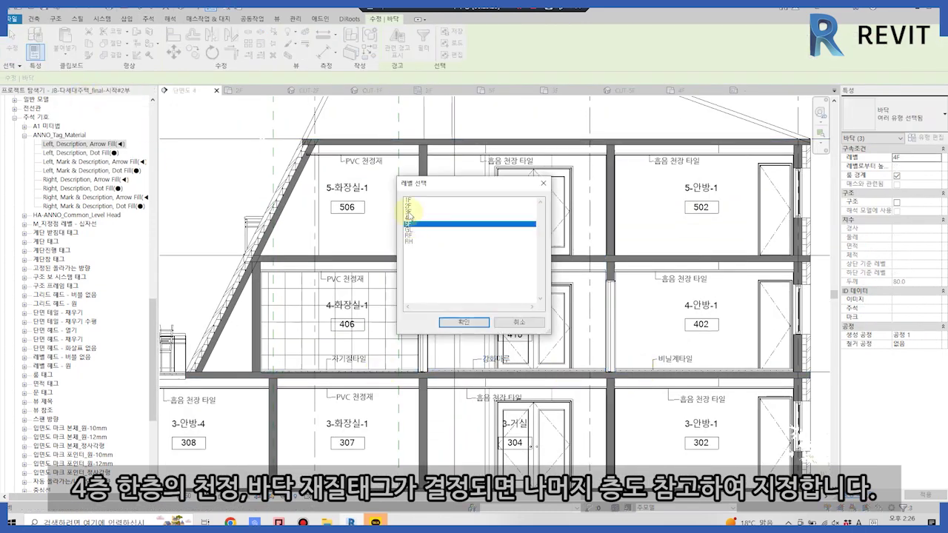
left_click(474, 326)
scroll(645, 237, "up", 5)
scroll(370, 264, "down", 3)
scroll(364, 239, "up", 2)
scroll(250, 277, "down", 2)
scroll(246, 289, "down", 2)
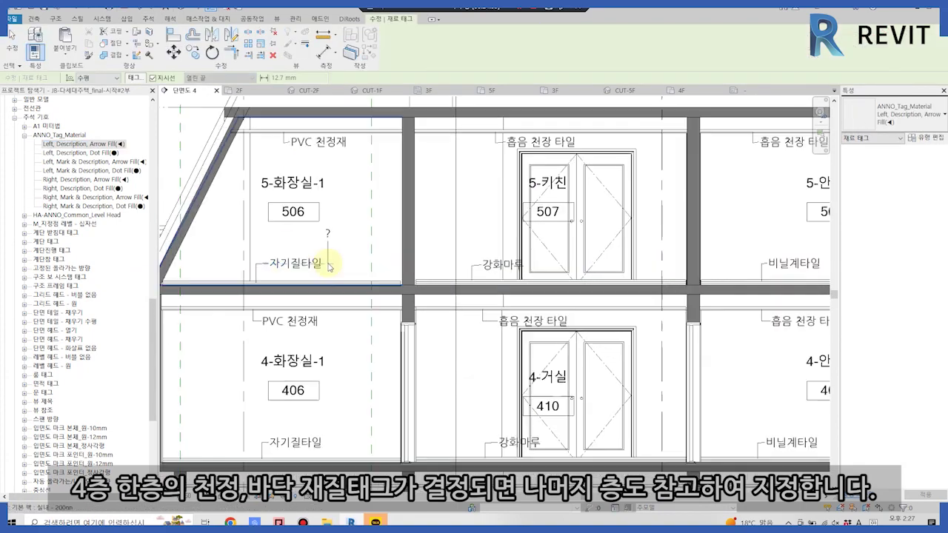
Paste the 4F floor tags onto 3F and add a 강화마루 tag to the 3F floor
left_click(288, 247)
left_click(137, 45)
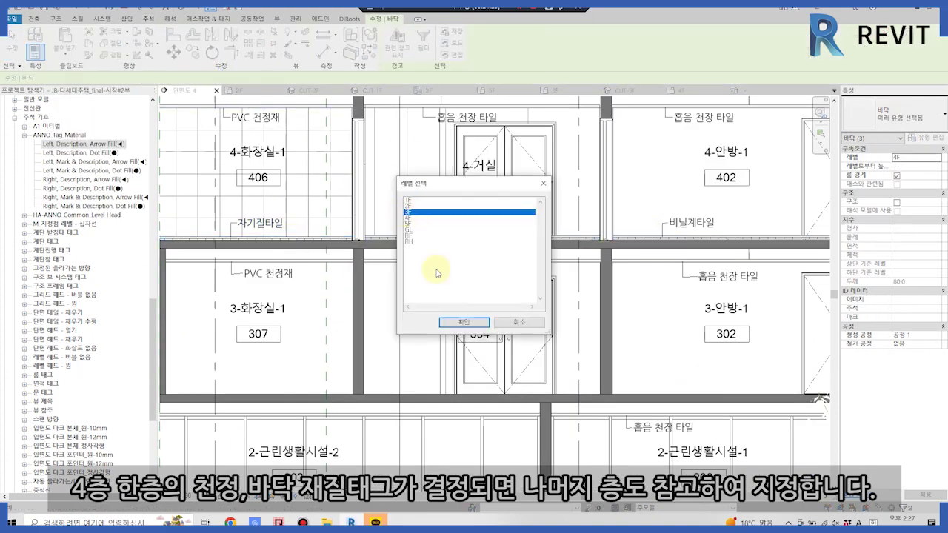
left_click(511, 289)
scroll(474, 296, "down", 3)
scroll(468, 354, "up", 3)
scroll(468, 354, "up", 2)
left_click(462, 360)
Open the finish layer's material list for the 2F floor slab
scroll(519, 341, "up", 1)
scroll(570, 328, "down", 3)
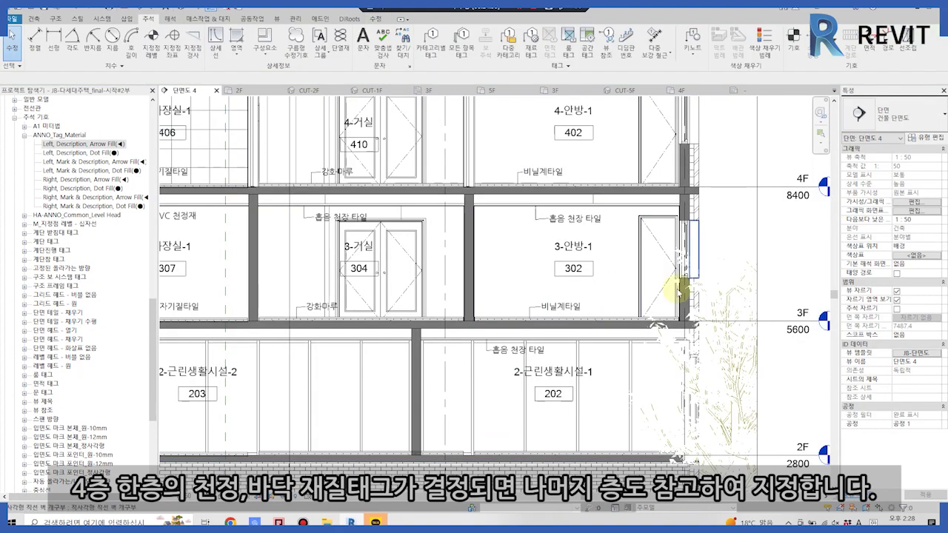
scroll(417, 250, "up", 3)
left_click(417, 250)
left_click(222, 219)
left_click(245, 218)
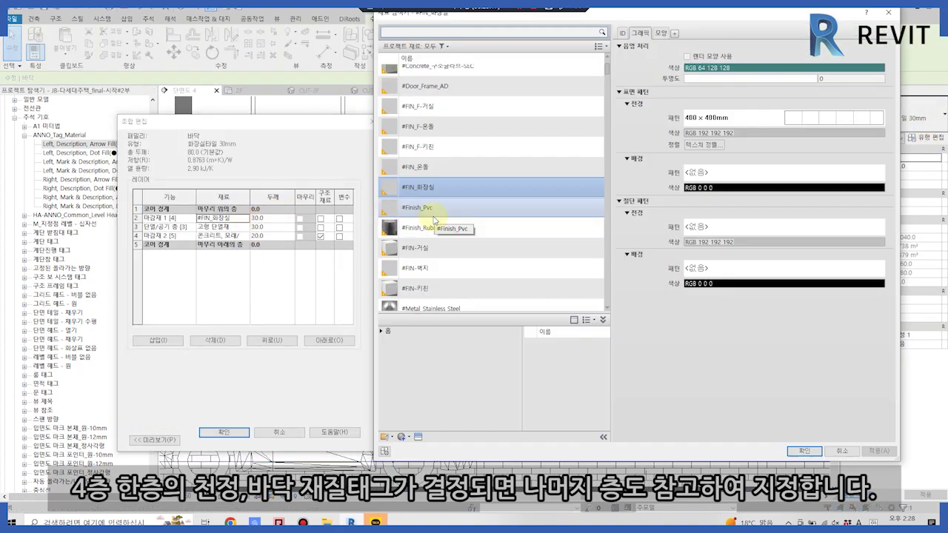
Rename the finish material to #Finish_비닐계타일(근린생활) and assign it to the 2F floor
left_click(429, 212)
scroll(424, 188, "down", 2)
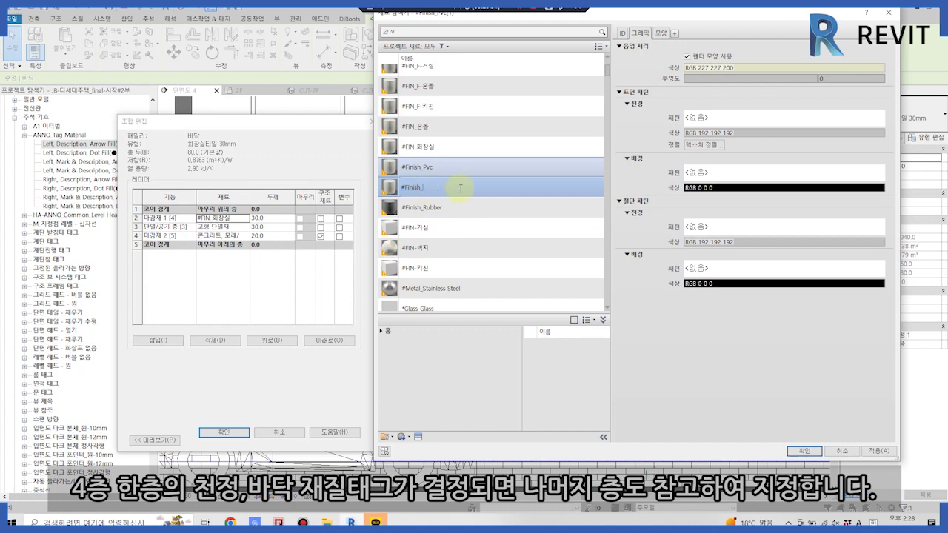
type("비닐계타일")
key("Return")
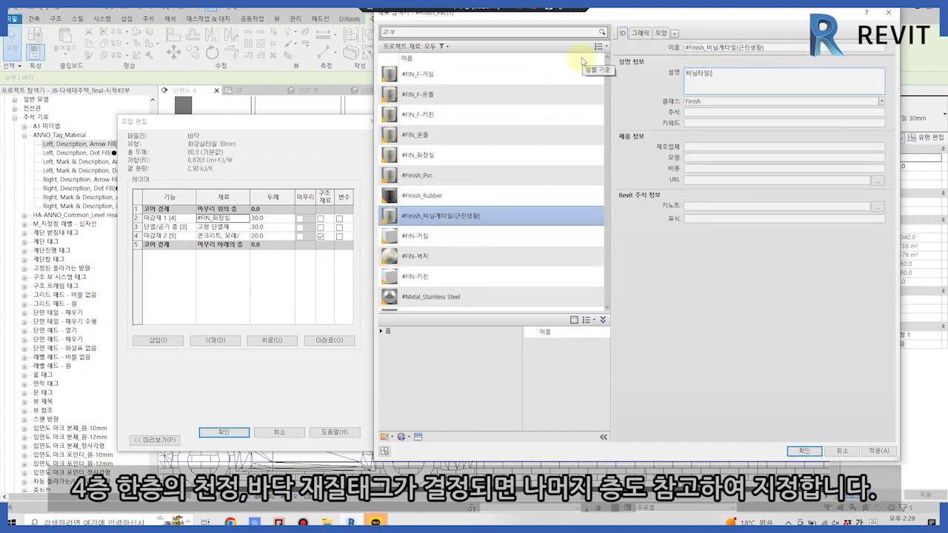
key("Return")
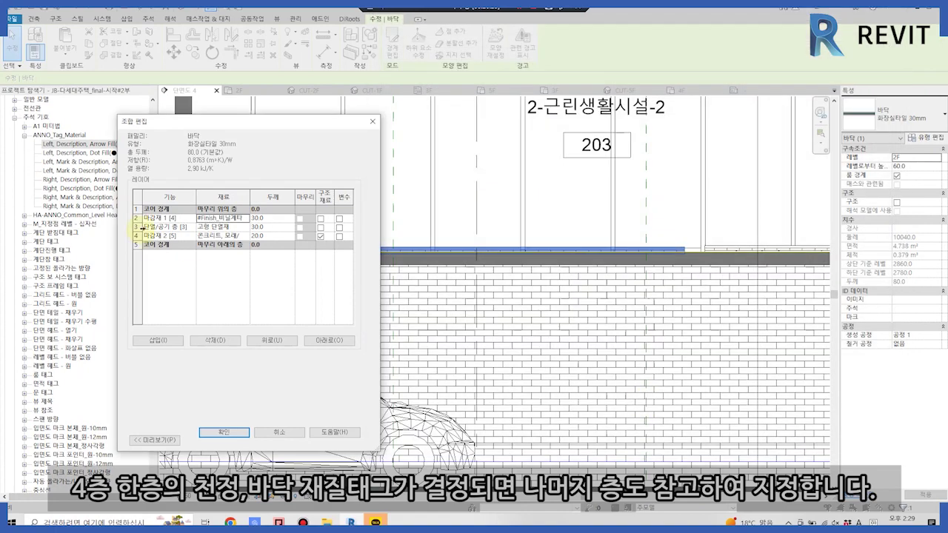
left_click(223, 431)
left_click(225, 442)
Reselect the floor slab and open its type's layer assembly
scroll(508, 244, "down", 2)
scroll(702, 271, "down", 2)
middle_click_drag(483, 291, 489, 287)
left_click(406, 147)
scroll(349, 180, "up", 3)
scroll(445, 333, "down", 2)
scroll(408, 197, "up", 2)
left_click(922, 137)
left_click(311, 214)
left_click(245, 217)
left_click(267, 211)
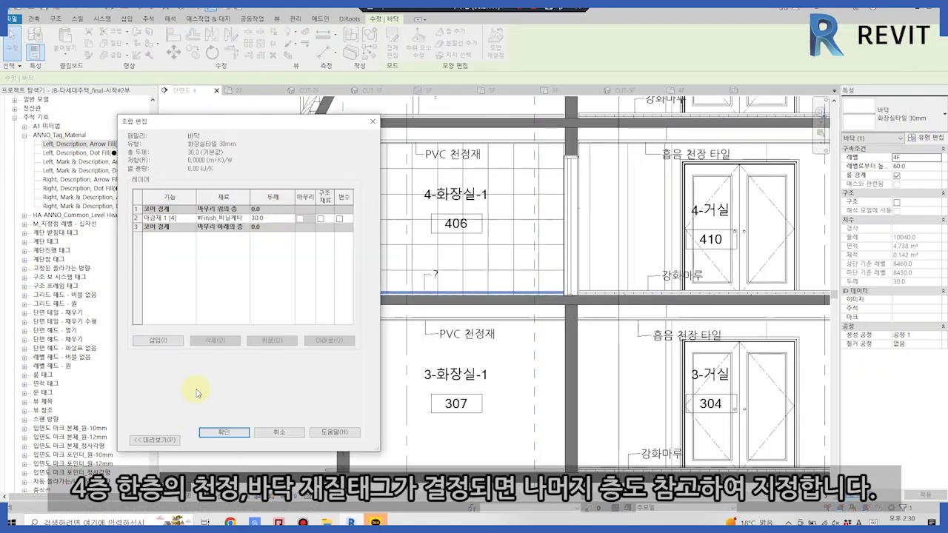
Insert a new floor layer using a CONC concrete material
left_click(254, 236)
left_click(455, 31)
type("무근")
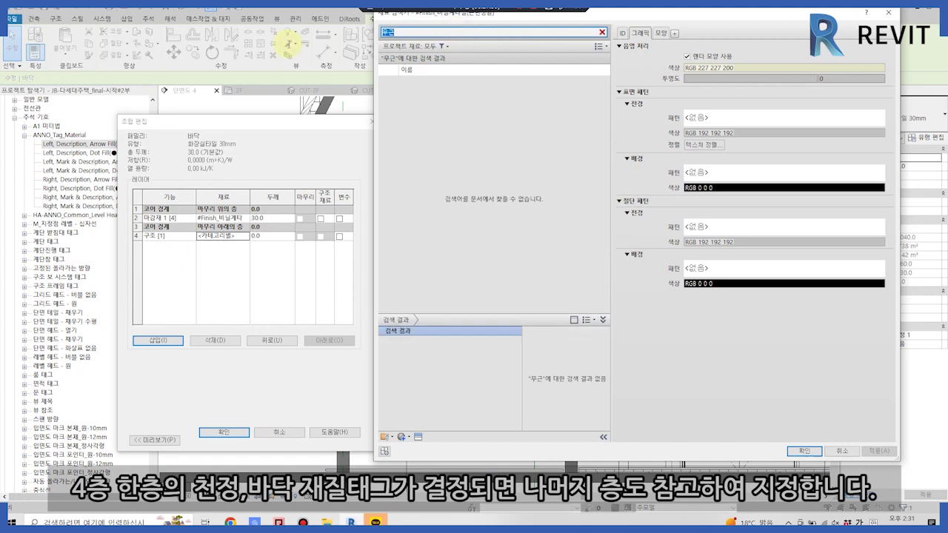
key("ctrl+a")
type("CONC")
double_click(444, 287)
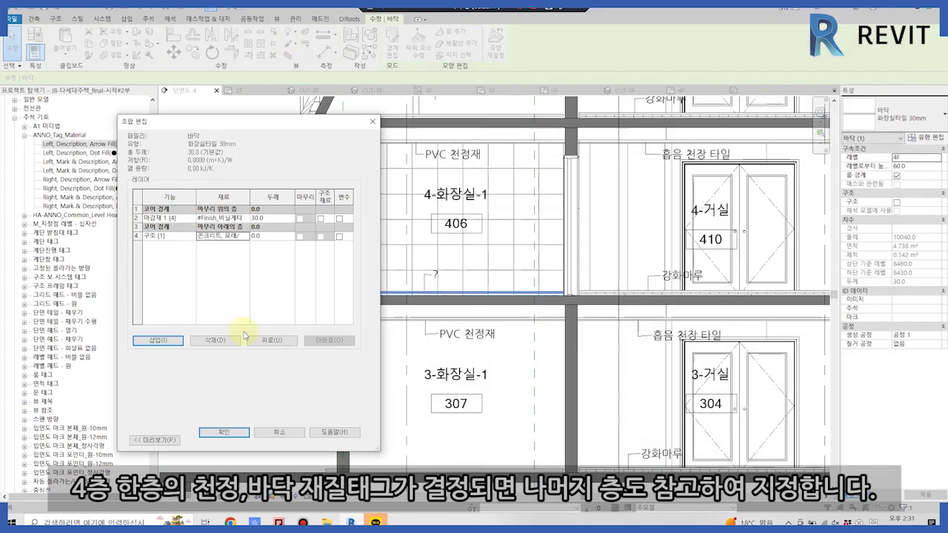
Set the finish layer's material and duplicate the floor type under a new name
left_click(245, 219)
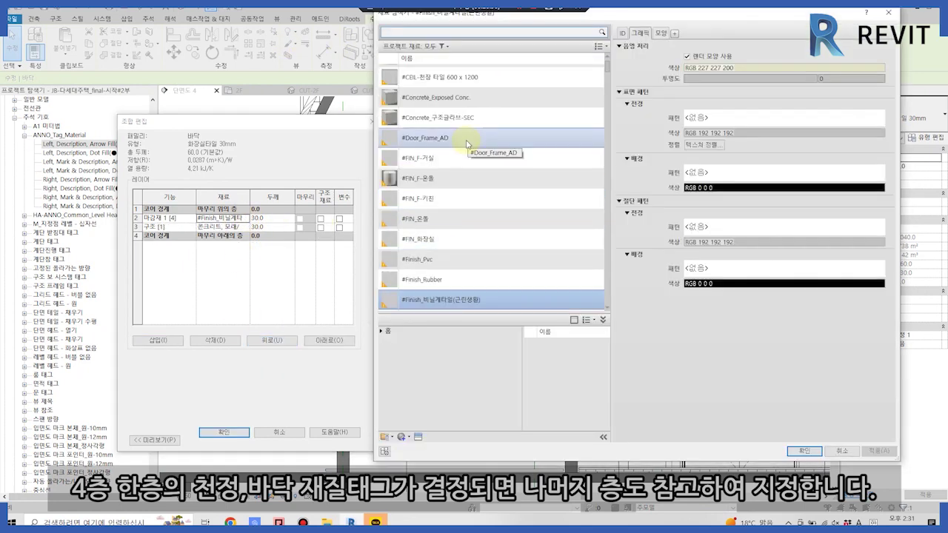
double_click(503, 370)
key("Return")
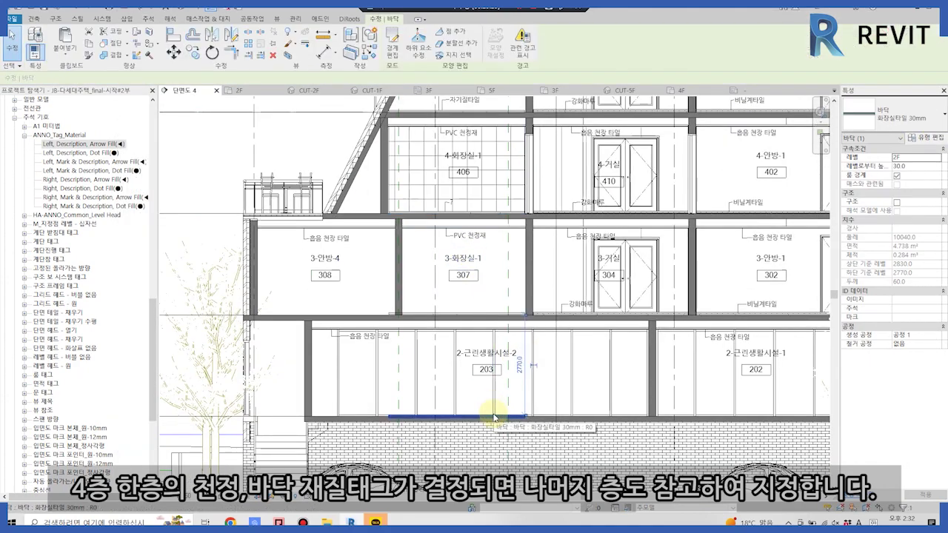
left_click(335, 154)
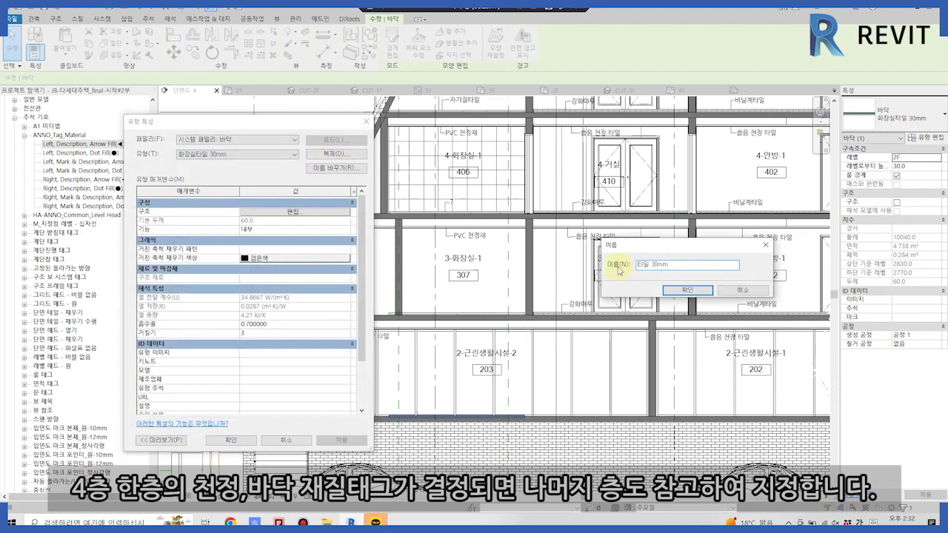
type("비닐")
key("Return")
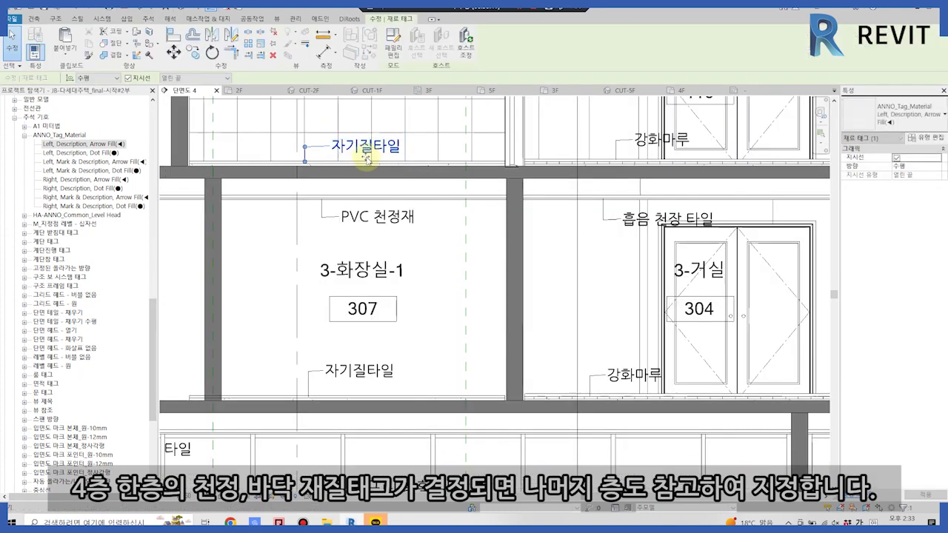
Raise the 3-거실 강화마루 tag so its leader reaches the floor
scroll(341, 163, "down", 5)
scroll(332, 194, "up", 2)
scroll(332, 195, "down", 2)
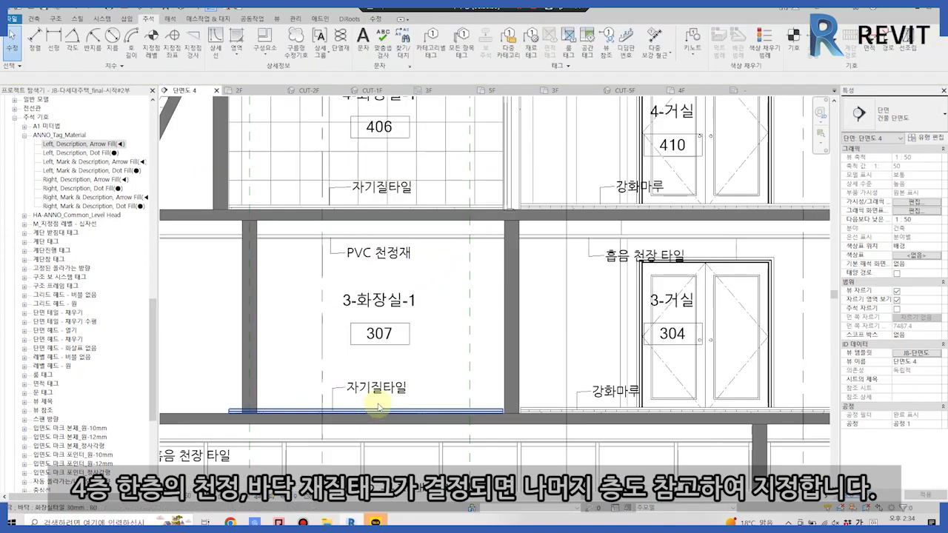
left_click(405, 381)
scroll(679, 250, "up", 2)
left_click(429, 306)
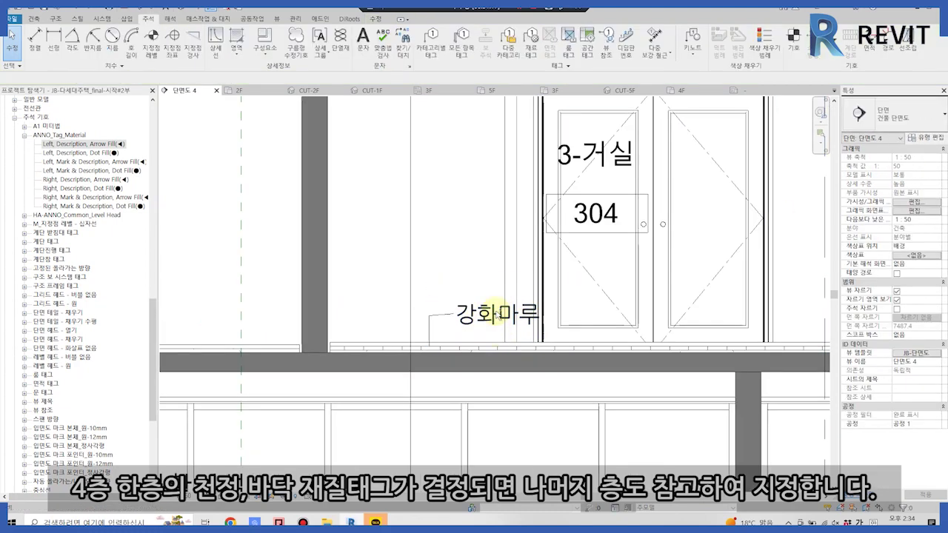
left_click_drag(430, 311, 429, 328)
Review the material tag's type properties and close them
left_click(924, 139)
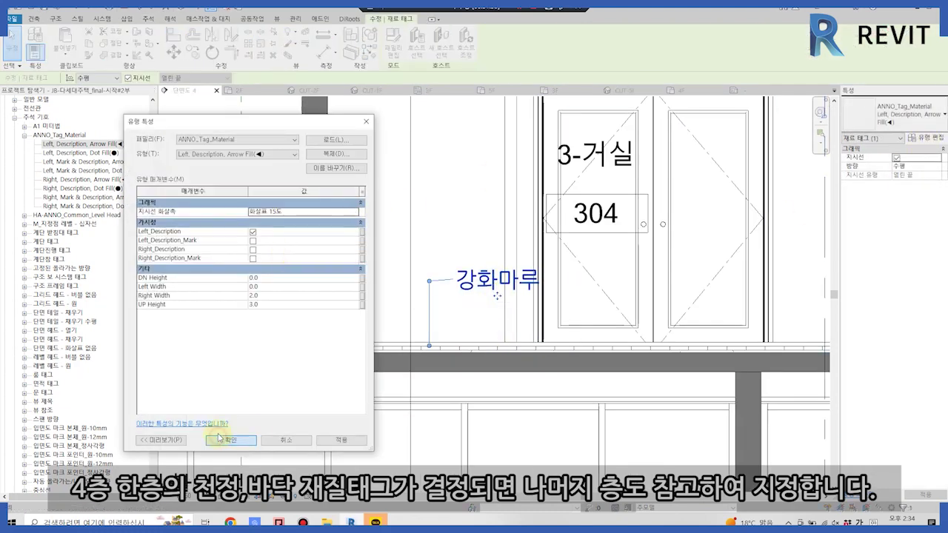
left_click(332, 234)
left_click(231, 440)
scroll(479, 343, "down", 2)
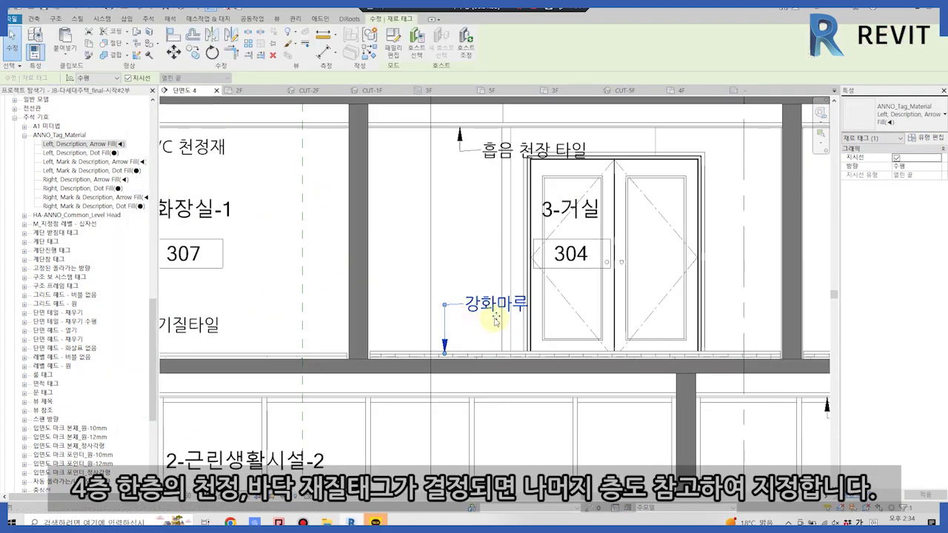
scroll(450, 397, "down", 2)
Open the ANNO_Tag_Material family for editing from a section tag, then return to the section
left_click(467, 406)
scroll(467, 406, "up", 4)
left_click(652, 292)
scroll(454, 283, "up", 1)
scroll(456, 278, "down", 2)
double_click(508, 325)
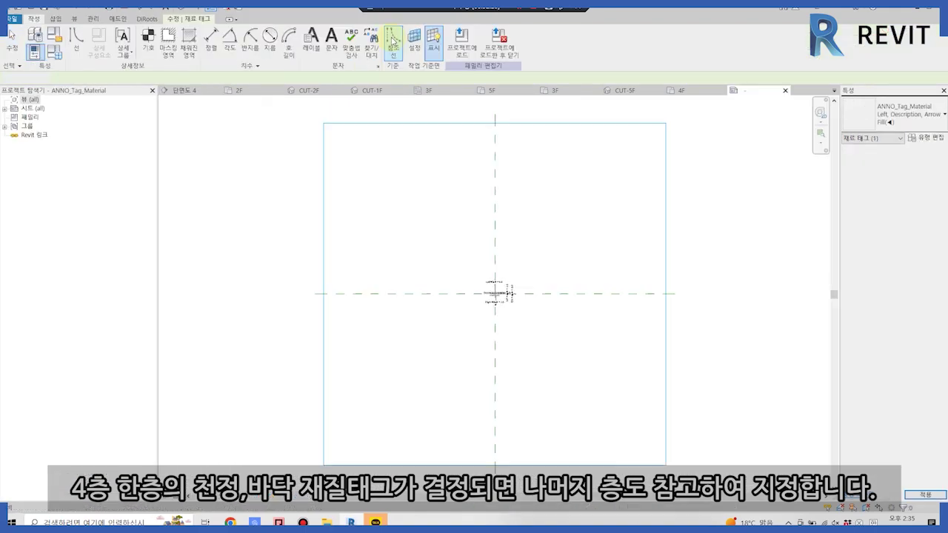
scroll(454, 391, "up", 3)
scroll(490, 239, "up", 1)
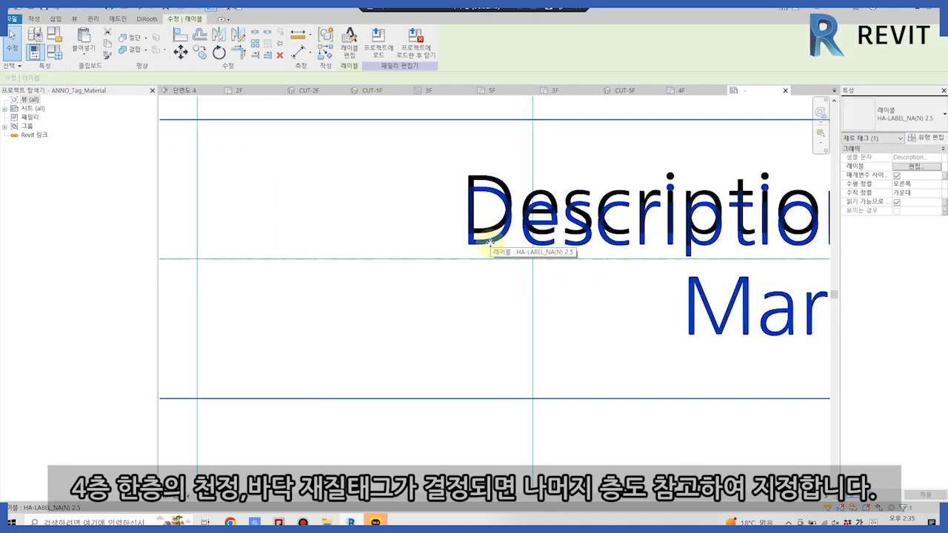
key("ctrl+Tab")
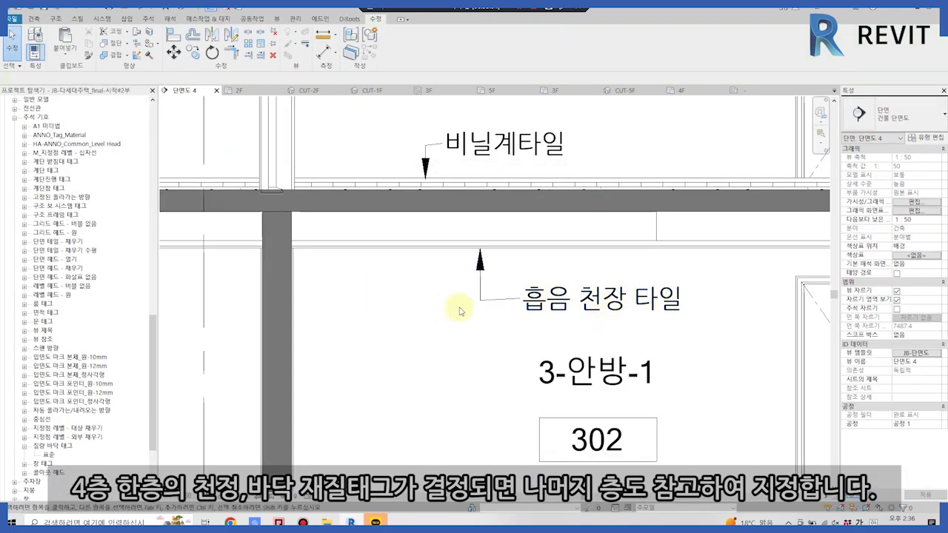
Tag the 2F floor finish with a 비닐타일(T30) material tag, then select that floor
scroll(457, 311, "down", 3)
key("m")
key("g")
scroll(364, 449, "up", 3)
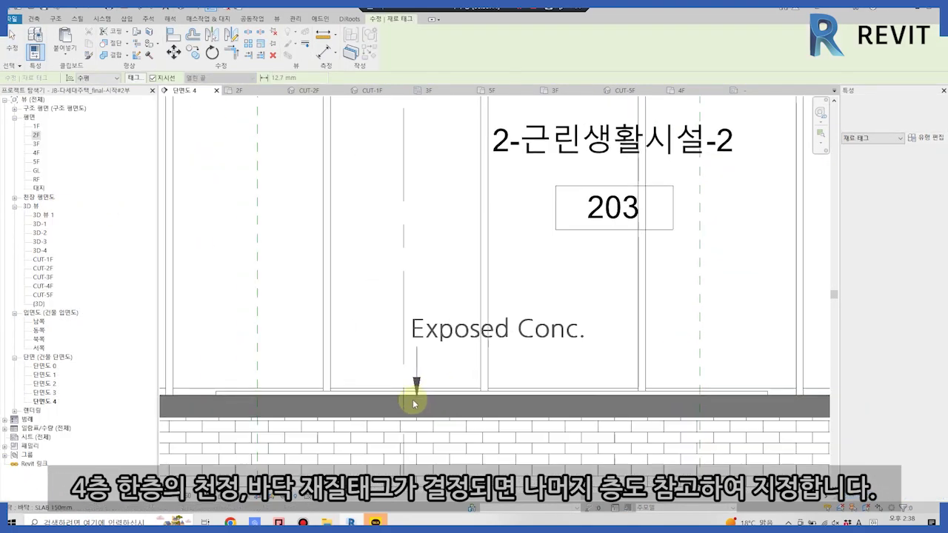
left_click(264, 388)
left_click(281, 344)
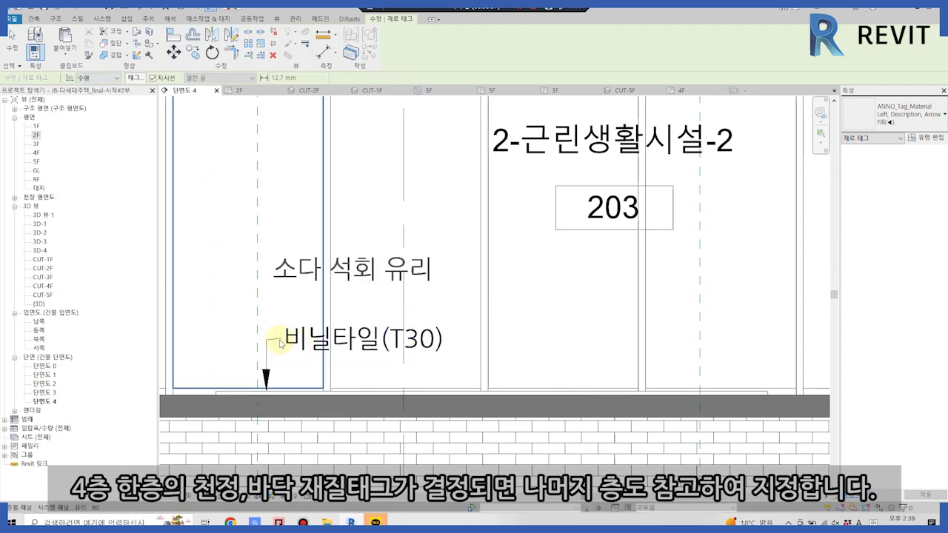
left_click(265, 391)
scroll(266, 385, "down", 2)
scroll(266, 385, "up", 3)
scroll(270, 400, "up", 2)
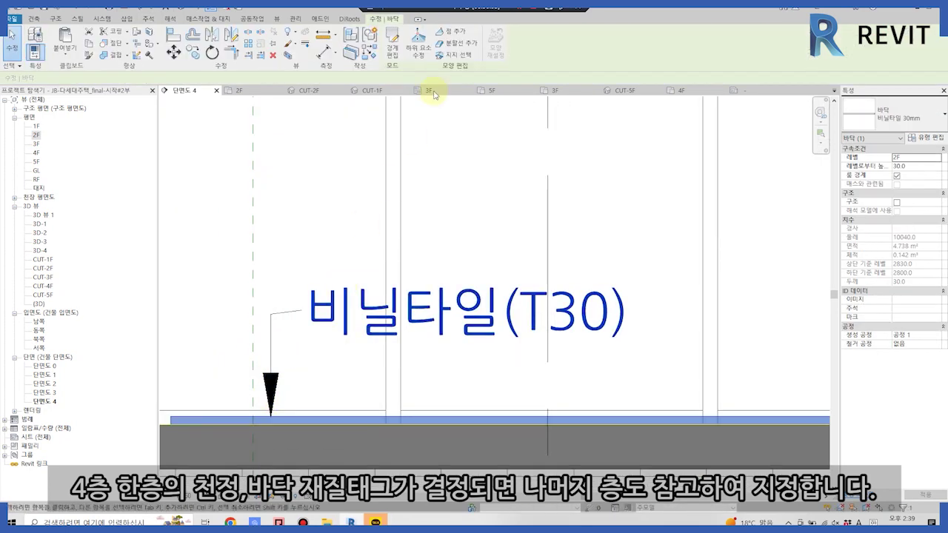
left_click(942, 148)
Set the vinyl tile finish material's cut pattern to Diagonal up and close the dialogs
left_click(926, 138)
left_click(338, 201)
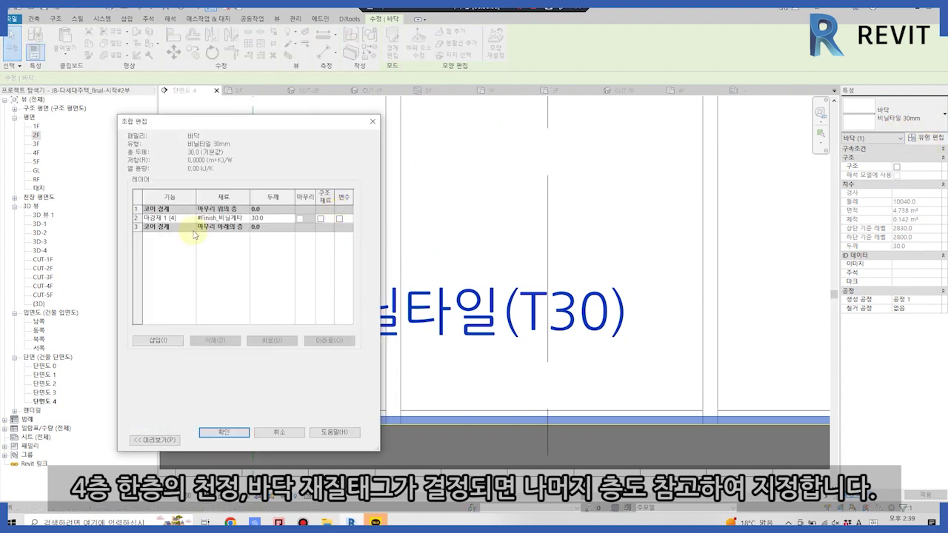
left_click(249, 218)
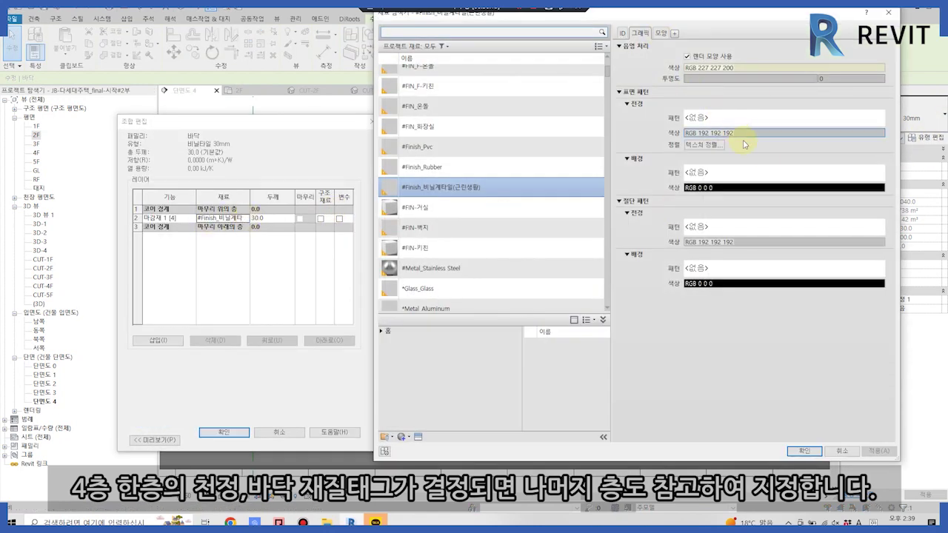
left_click(772, 231)
double_click(231, 304)
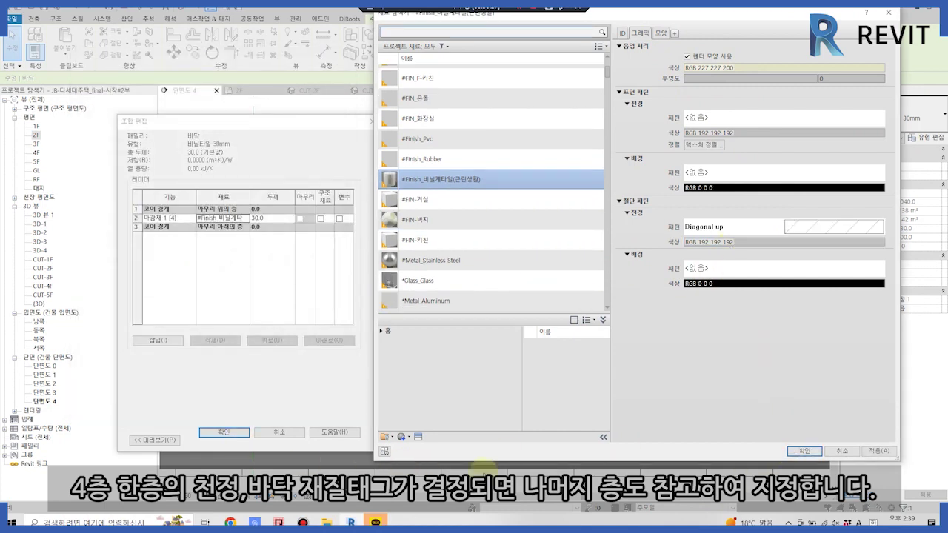
key("Return")
left_click(248, 434)
left_click(248, 434)
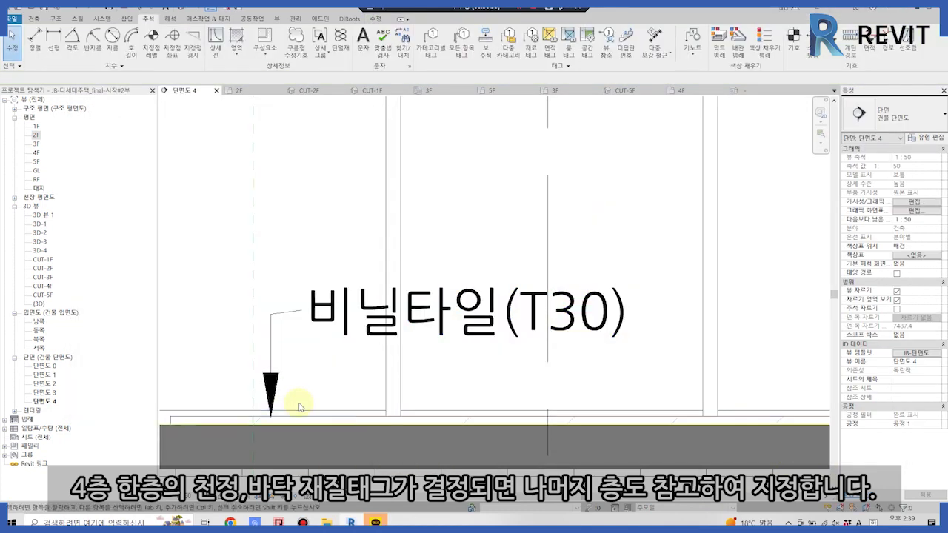
Duplicate Diagonal up as new pattern #시멘트, assign it as the cut pattern, and OK all dialogs
left_click(295, 415)
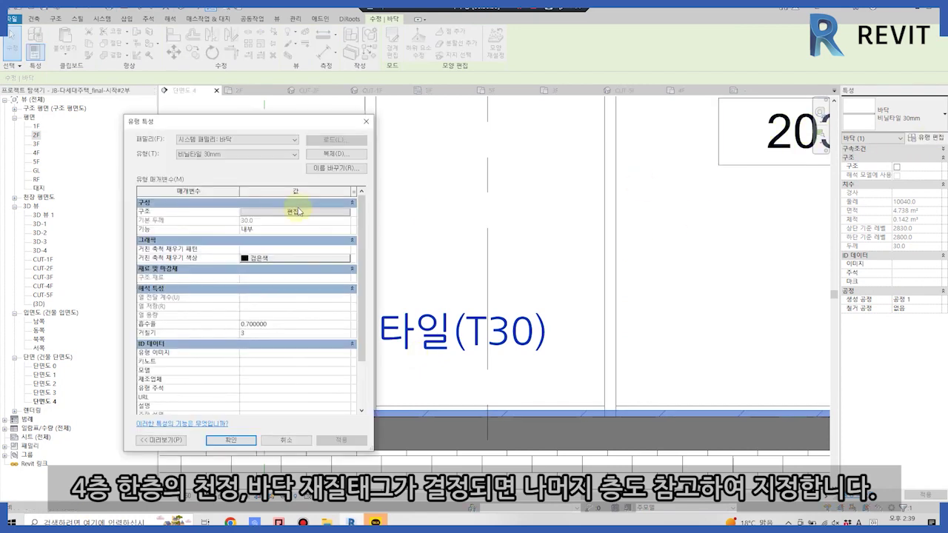
left_click(298, 212)
left_click(247, 218)
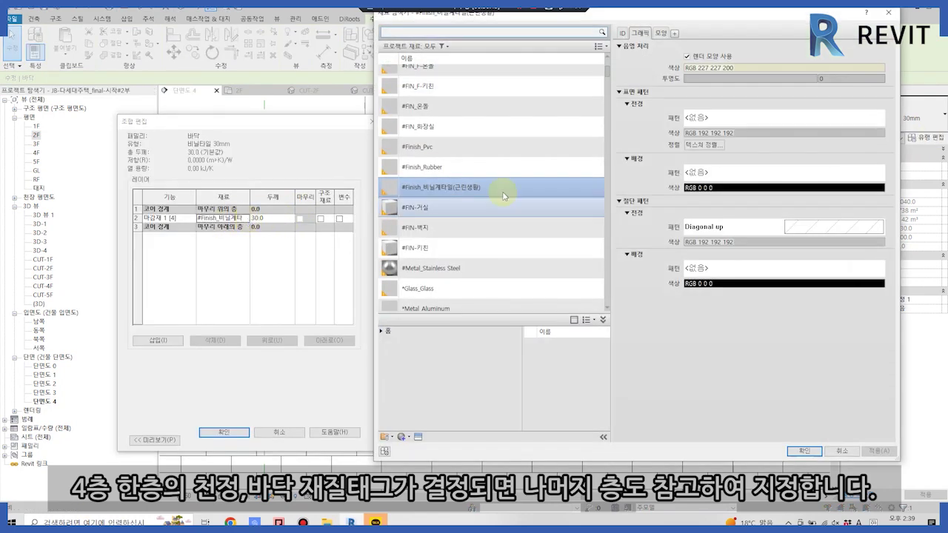
left_click(807, 227)
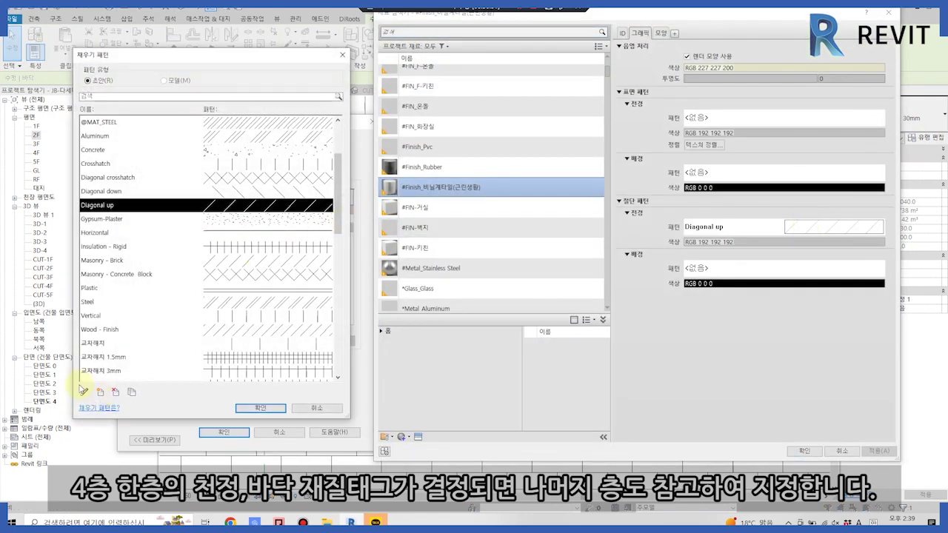
left_click(136, 394)
type("#시멘트")
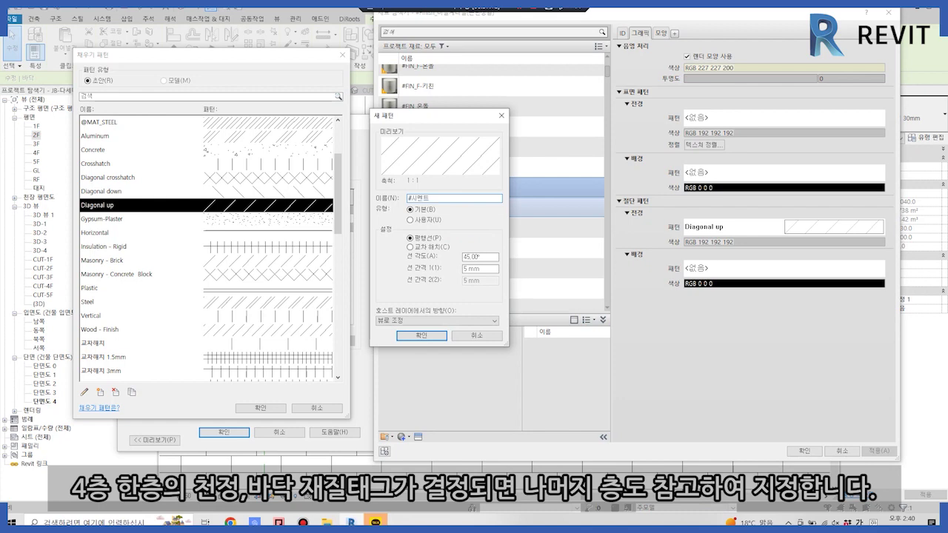
key("Return")
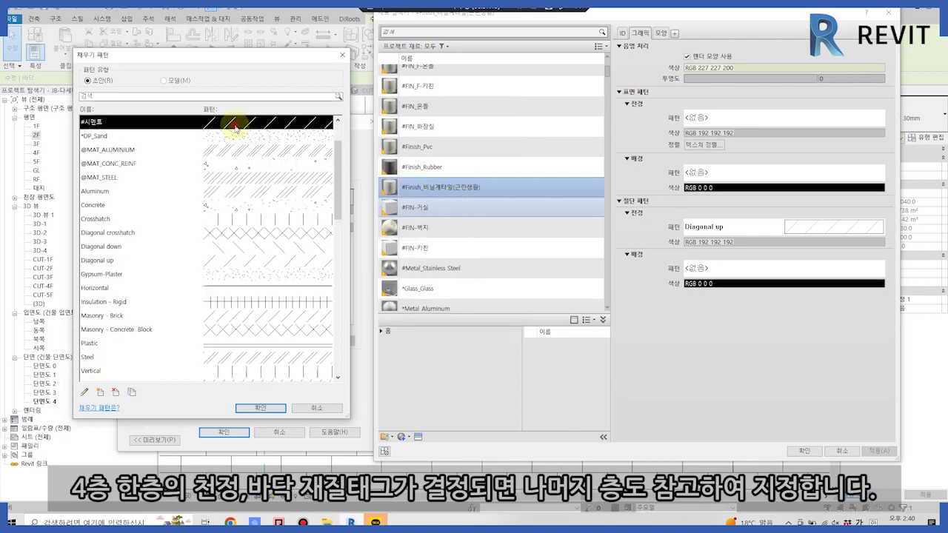
double_click(235, 128)
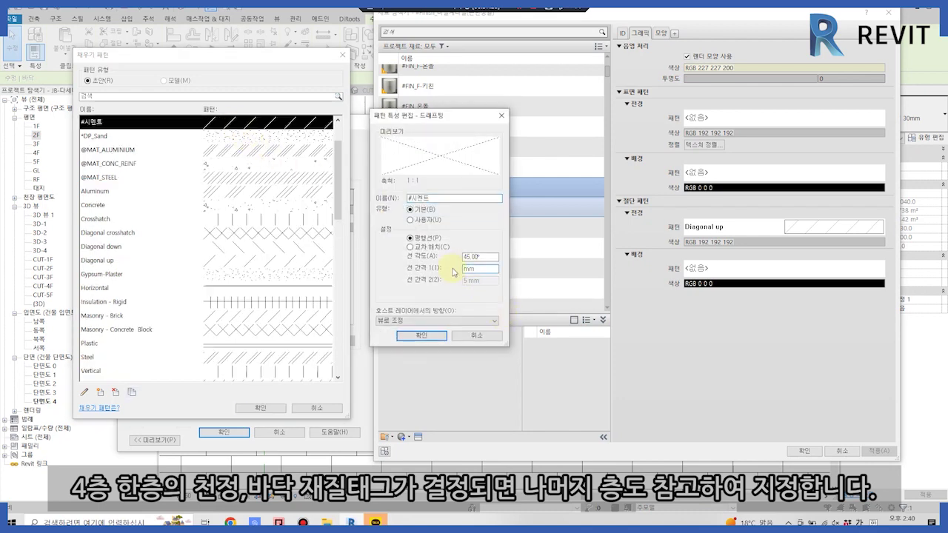
type("2")
left_click(434, 342)
left_click(259, 408)
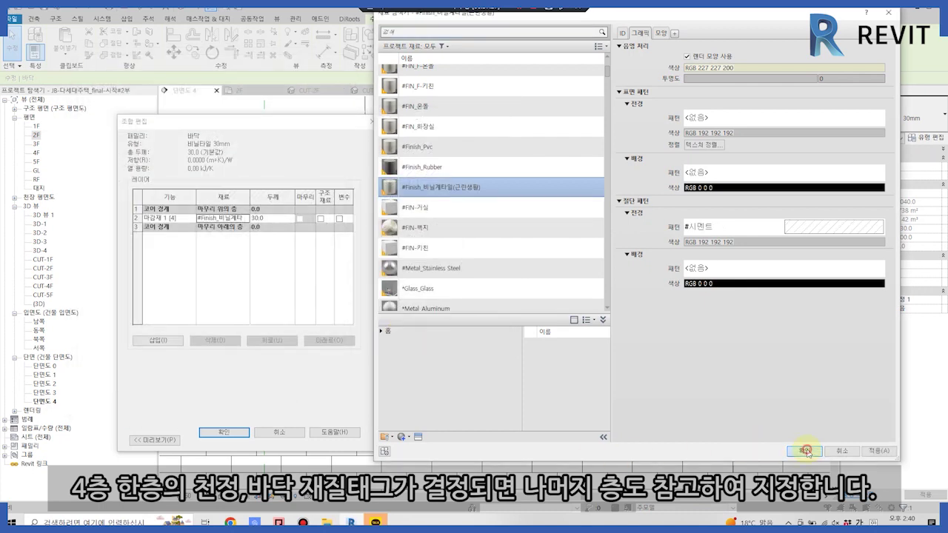
left_click(804, 451)
left_click(225, 433)
left_click(232, 440)
scroll(273, 385, "up", 2)
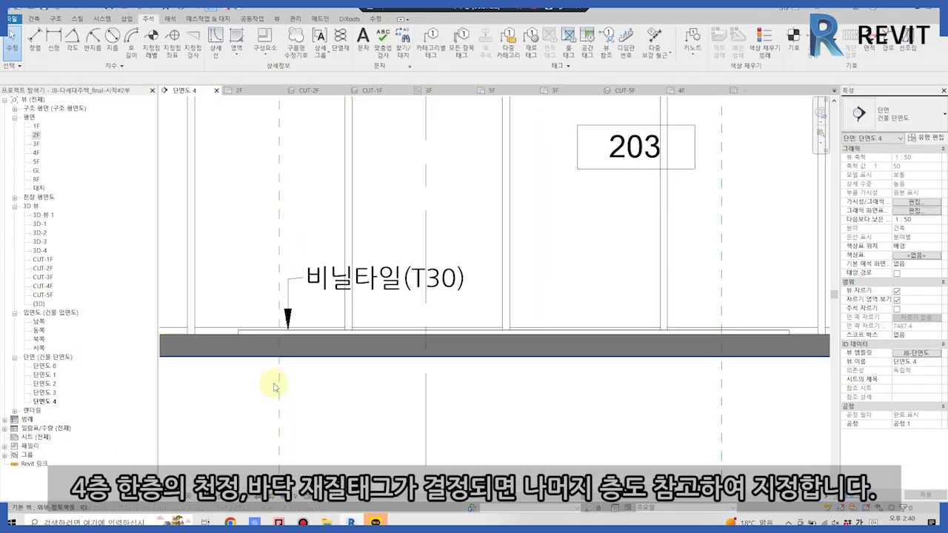
Set the finish material's #시멘트 cut pattern foreground colour to black
scroll(259, 281, "up", 2)
left_click(925, 138)
left_click(279, 203)
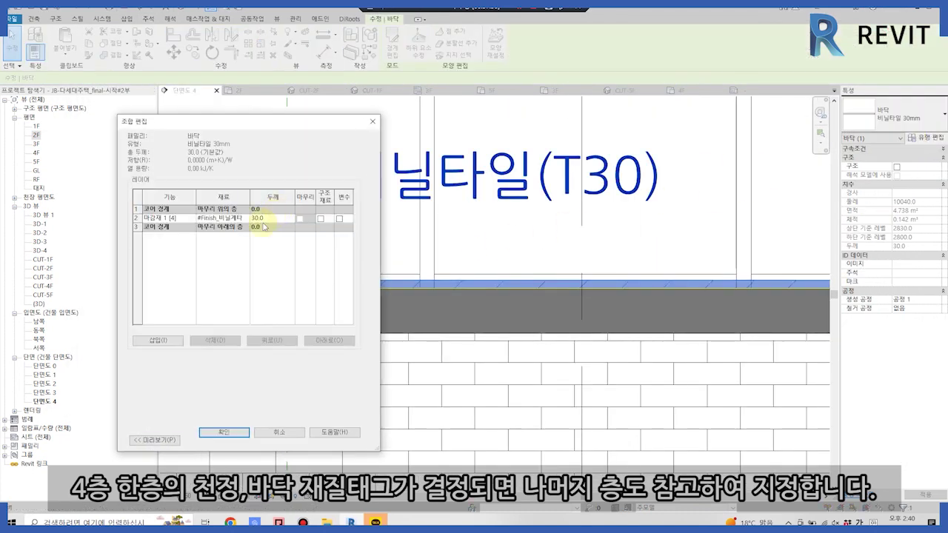
left_click(244, 219)
left_click(783, 68)
left_click_drag(765, 223, 765, 253)
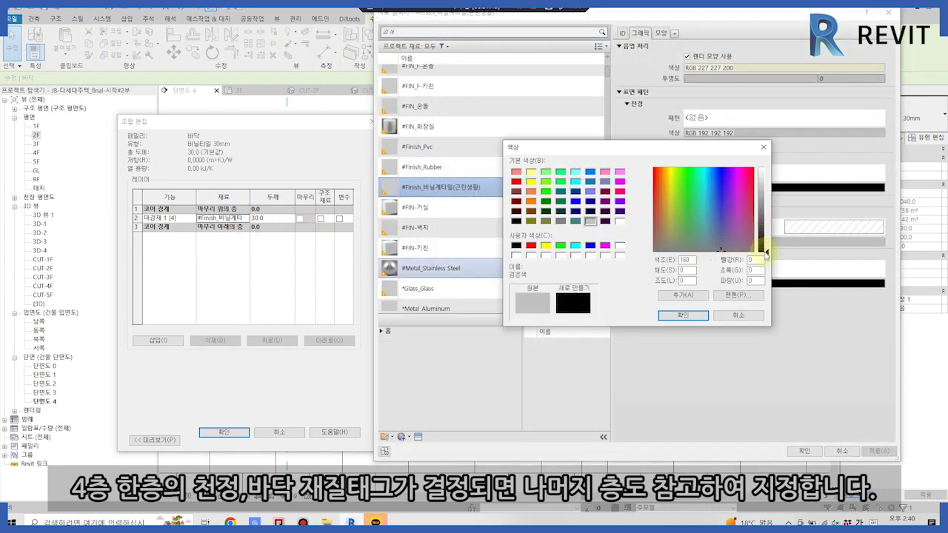
left_click(700, 317)
left_click(782, 227)
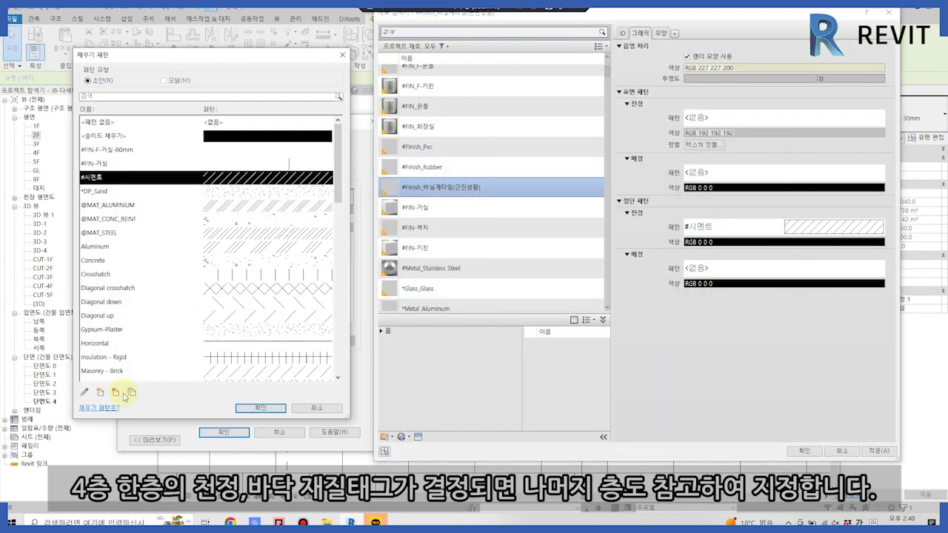
double_click(232, 183)
key("Return")
key("Return")
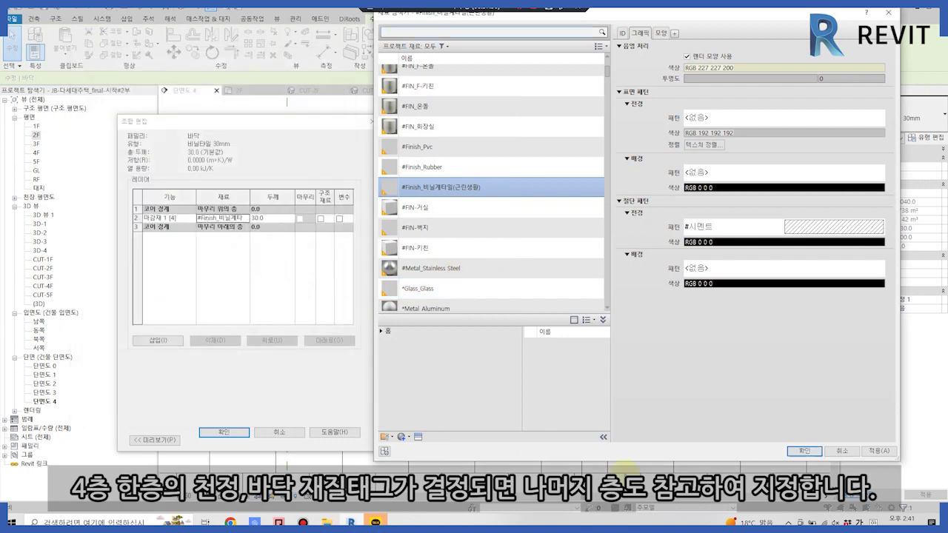
left_click(805, 451)
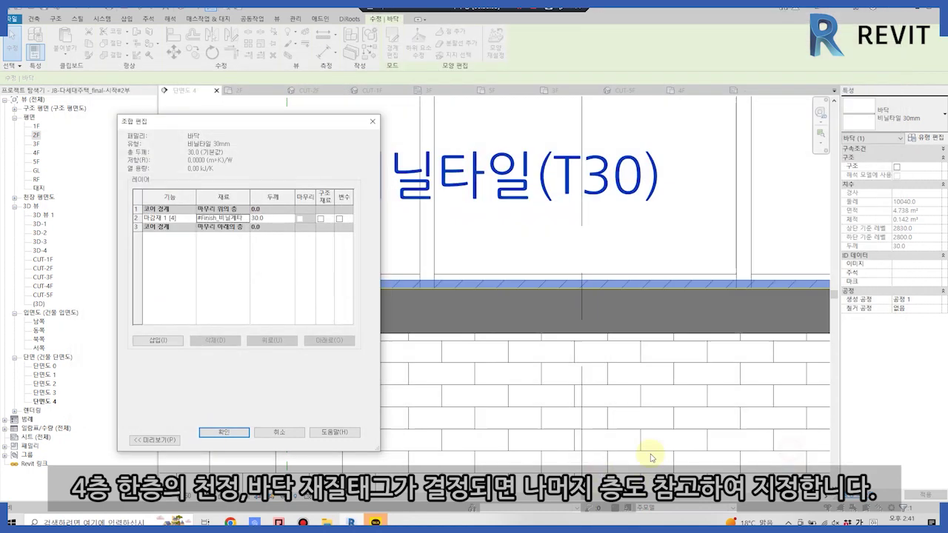
left_click(224, 432)
left_click(285, 440)
Give the cut pattern a solid fill background in pale yellow RGB 255 255 208
middle_click_drag(274, 409, 408, 332)
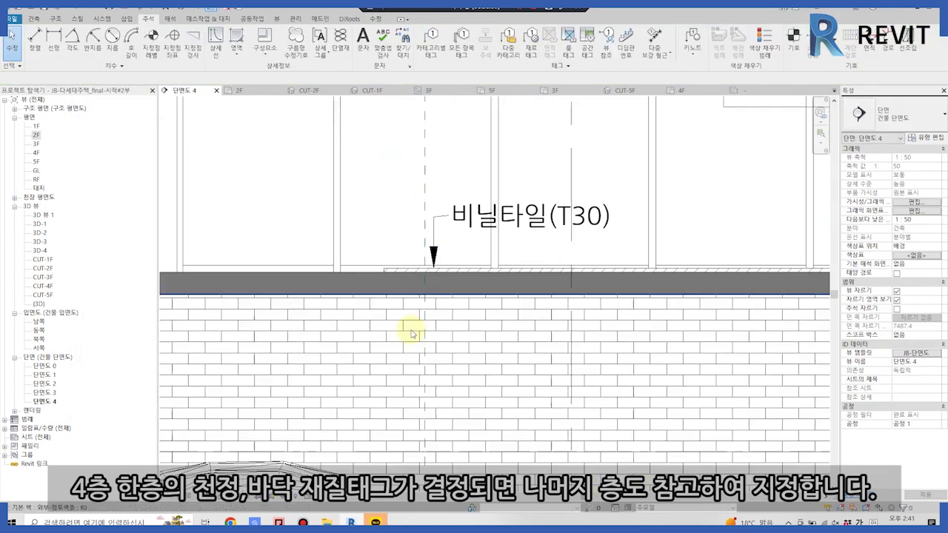
scroll(429, 339, "down", 3)
scroll(433, 341, "up", 3)
scroll(442, 332, "up", 2)
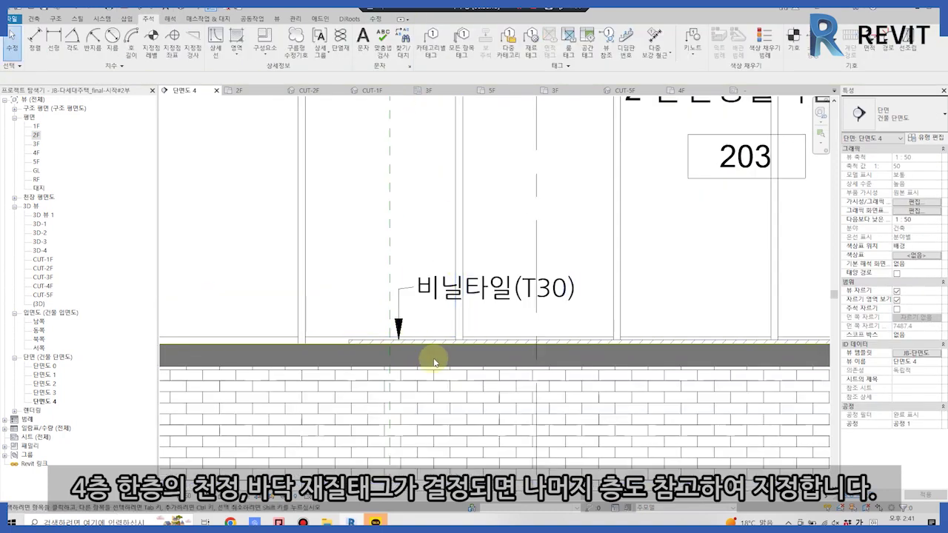
scroll(434, 360, "up", 2)
left_click(501, 334)
left_click(929, 137)
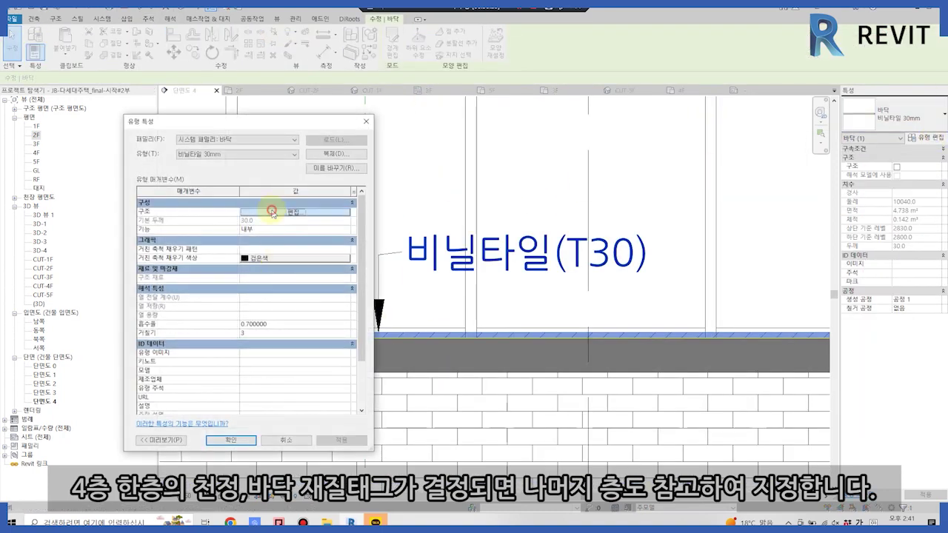
left_click(273, 214)
left_click(245, 218)
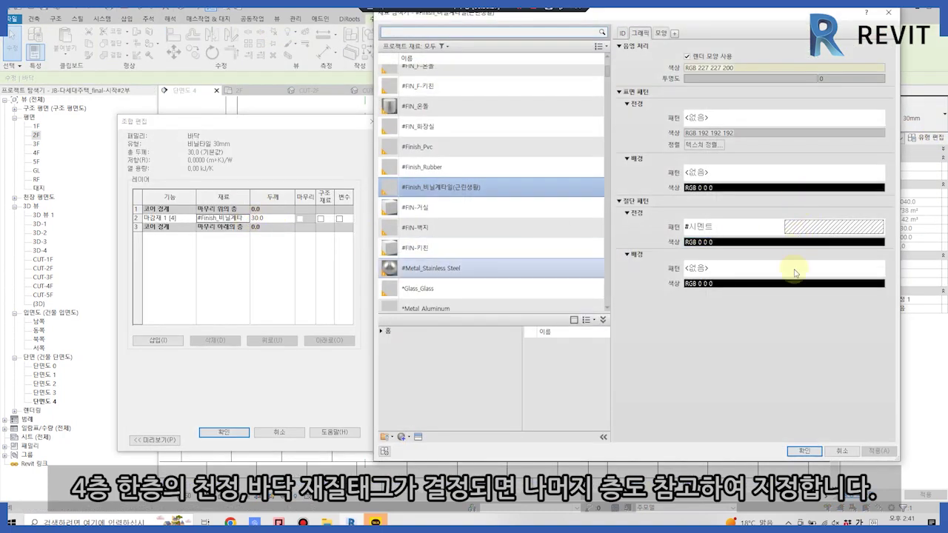
left_click(794, 268)
key("Escape")
left_click(785, 284)
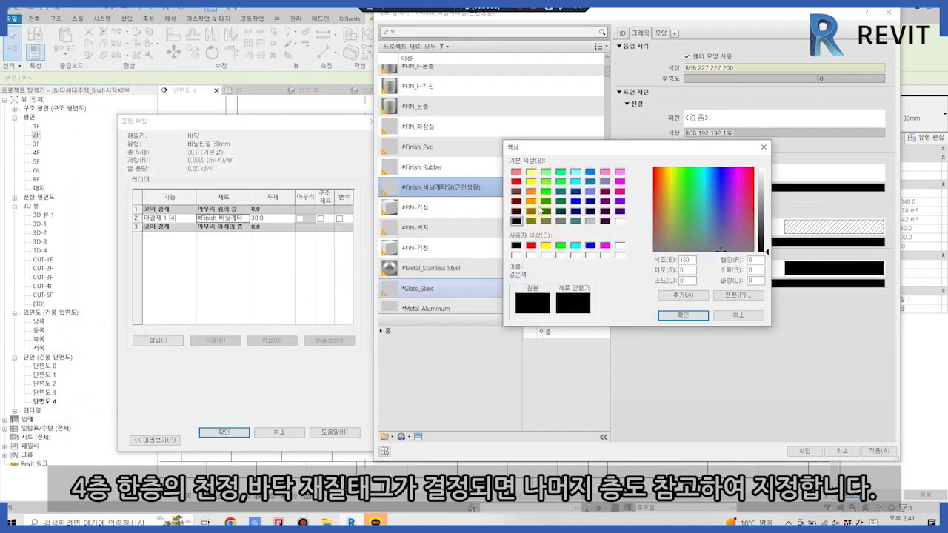
left_click_drag(767, 181, 767, 175)
key("Return")
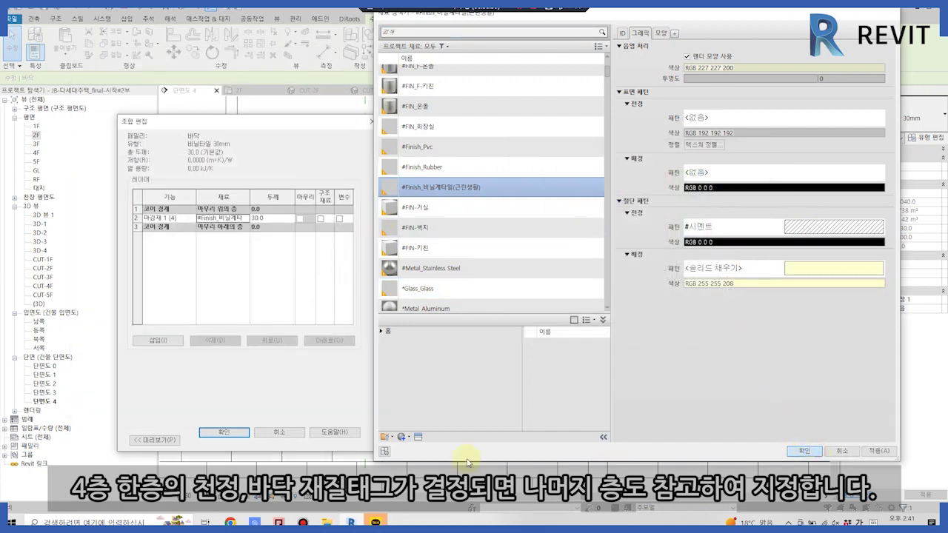
key("Return")
left_click(224, 432)
left_click(222, 437)
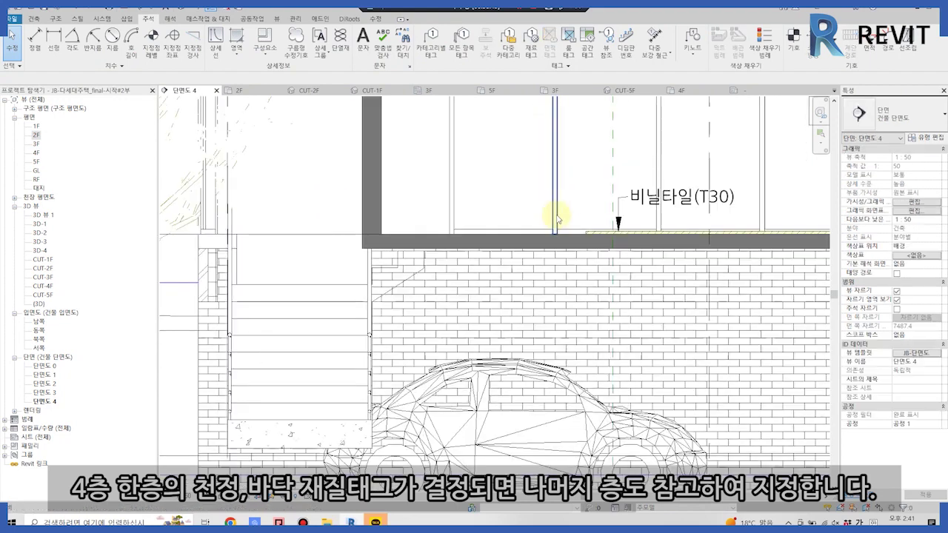
Switch to the 2F floor plan and pick the floor, cancelling a material tag
left_click(237, 90)
left_click(313, 345)
key("m")
key("g")
key("Escape")
Open the 2F floor's boundary sketch and zoom around room 203's outline
left_click(391, 306)
left_click(392, 45)
middle_click_drag(249, 297, 397, 297)
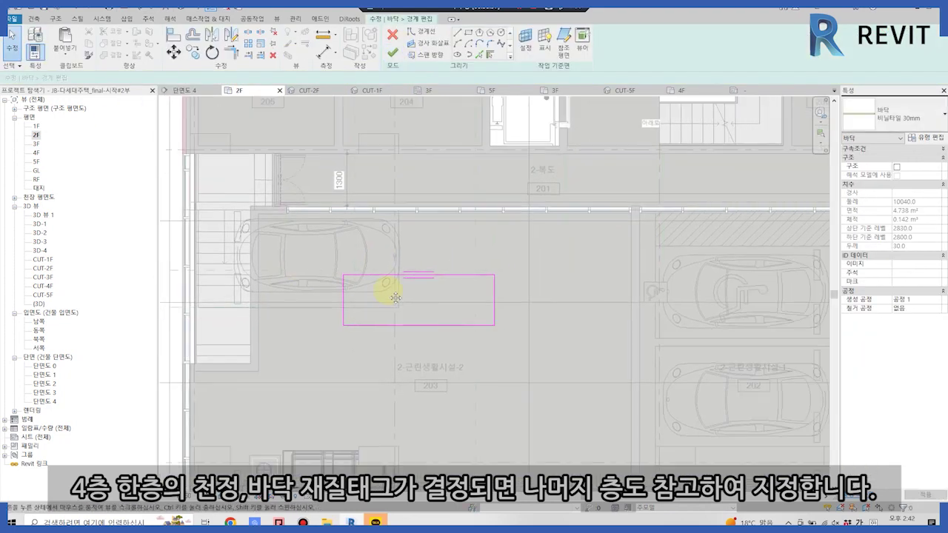
scroll(396, 297, "down", 2)
scroll(519, 329, "up", 2)
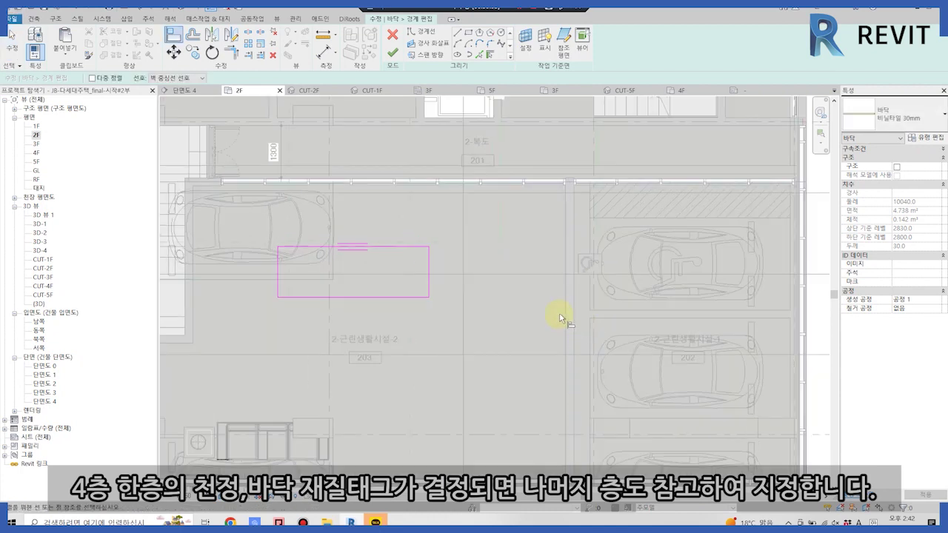
scroll(559, 317, "up", 2)
scroll(423, 180, "down", 3)
scroll(482, 328, "up", 2)
scroll(402, 180, "down", 2)
scroll(624, 334, "up", 3)
scroll(556, 325, "up", 2)
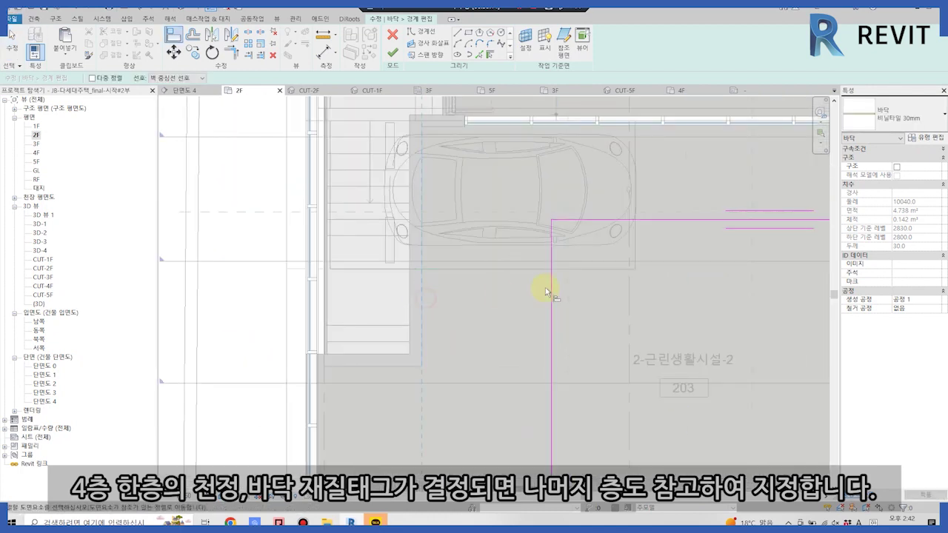
scroll(444, 222, "down", 1)
scroll(424, 185, "up", 2)
scroll(461, 336, "down", 4)
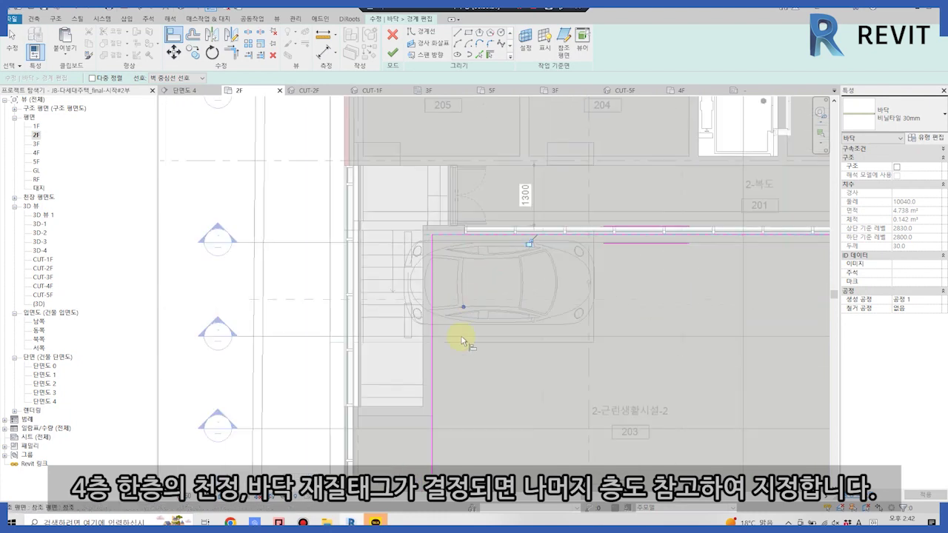
scroll(338, 182, "up", 4)
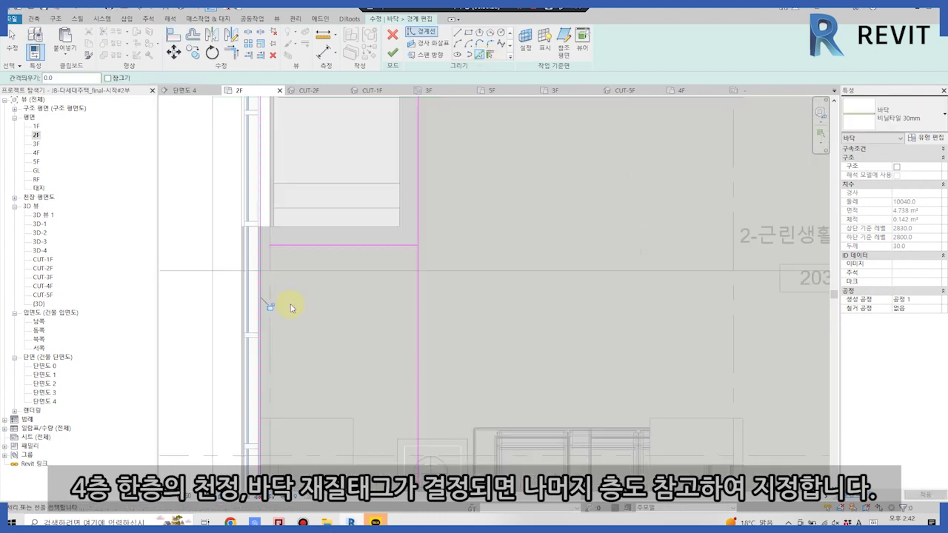
scroll(296, 296, "down", 3)
scroll(385, 296, "down", 2)
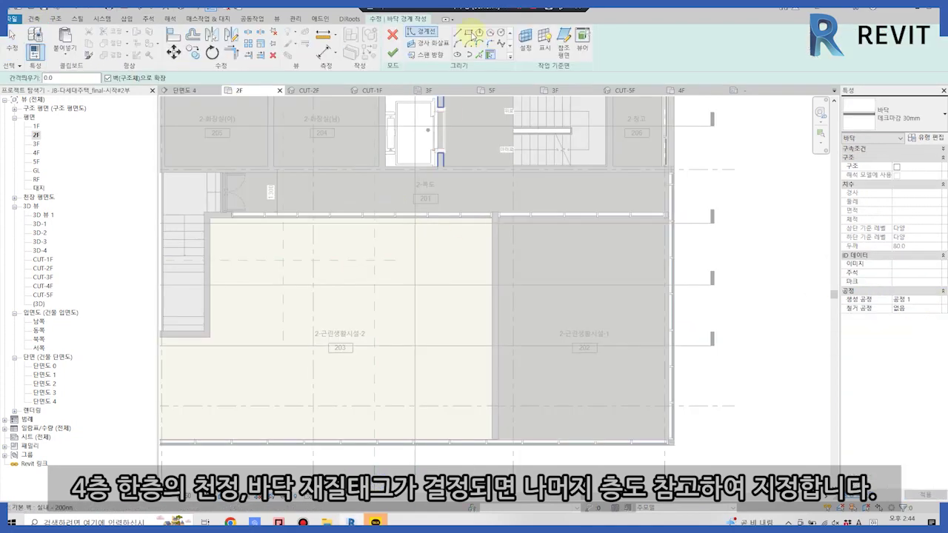
Match room 202's floor to room 203's vinyl tile type using MA
key("m")
key("a")
left_click(444, 225)
left_click(521, 236)
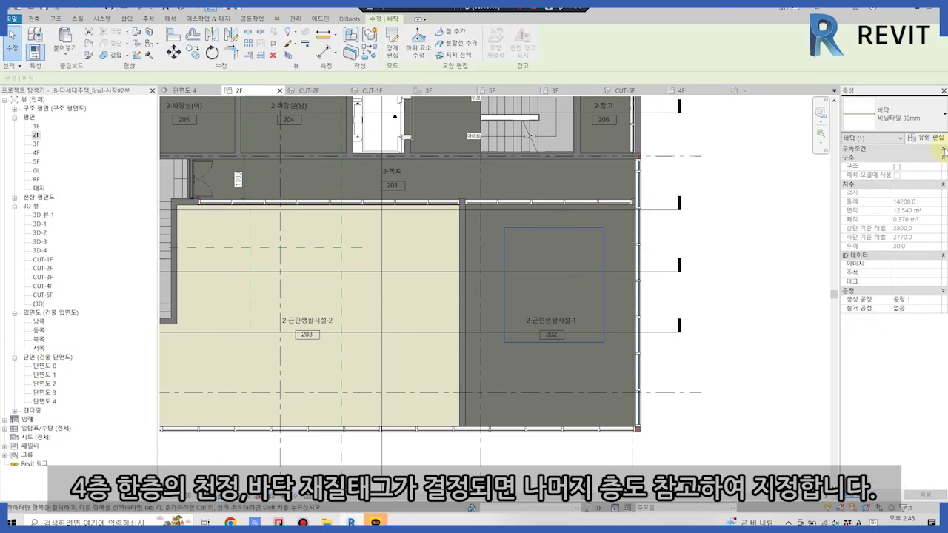
Inspect room 202's floor boundary and the CUT-2F 3D view, then select the corridor floor
left_click(392, 50)
scroll(546, 233, "up", 3)
scroll(352, 224, "up", 3)
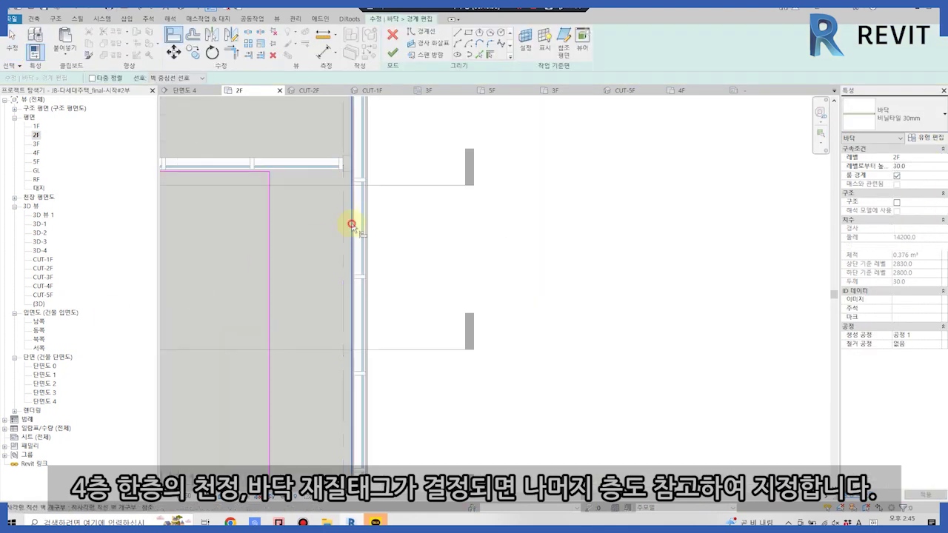
scroll(461, 220, "down", 5)
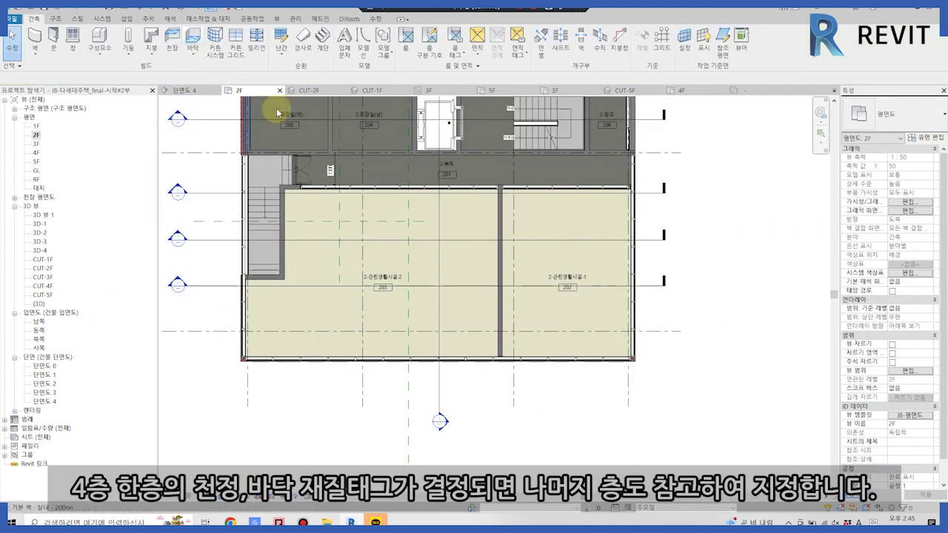
key("ctrl+Tab")
key("ctrl+Tab")
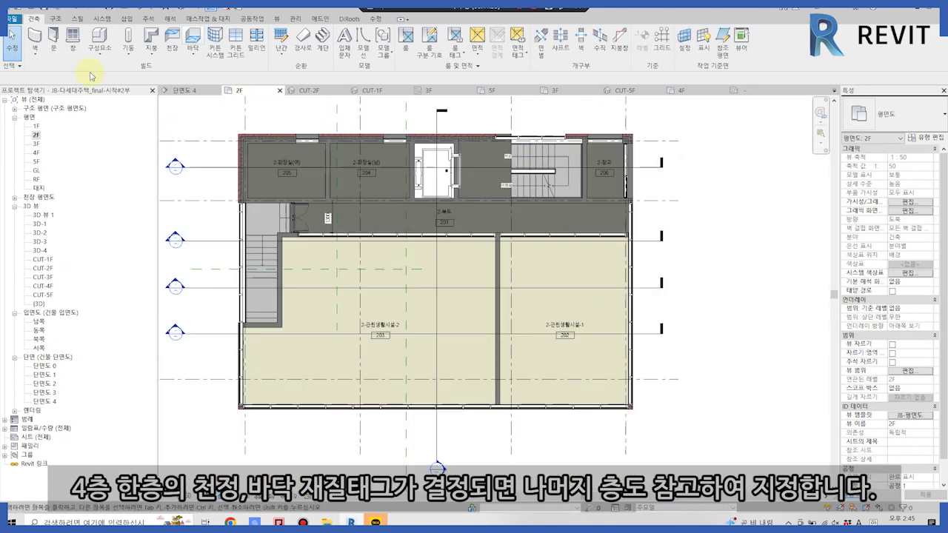
left_click(337, 223)
left_click(88, 55)
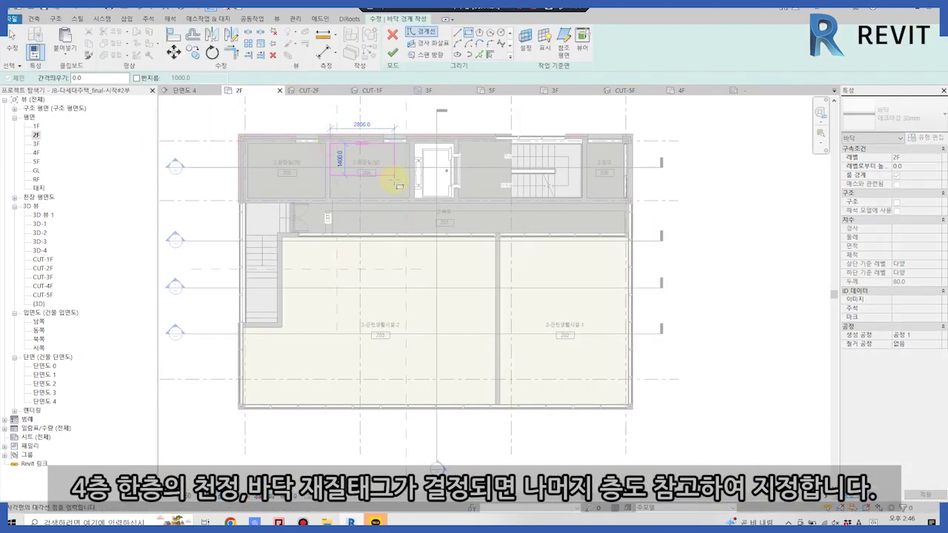
Change washroom 204's floor to the 화장실타일 30mm type
scroll(540, 307, "up", 3)
scroll(655, 270, "up", 2)
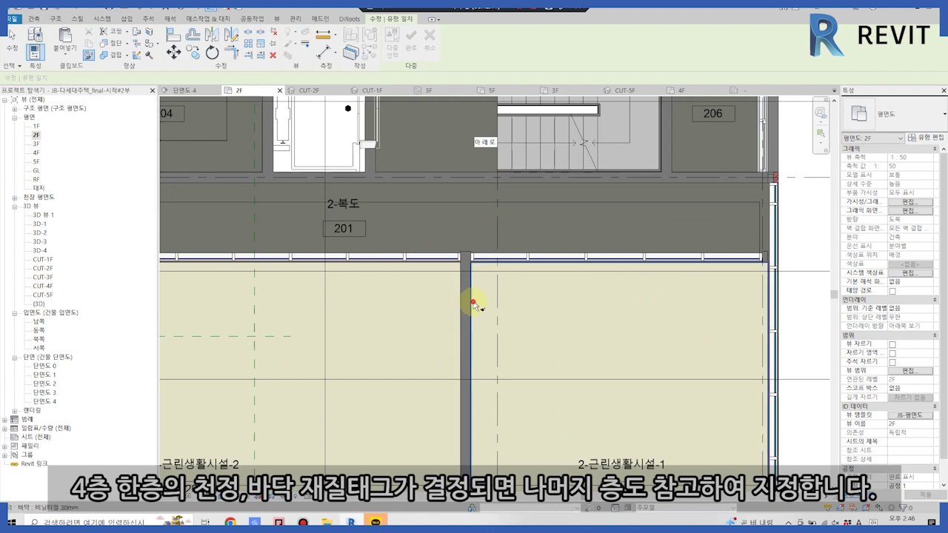
scroll(474, 303, "down", 3)
left_click(673, 258)
scroll(446, 269, "up", 2)
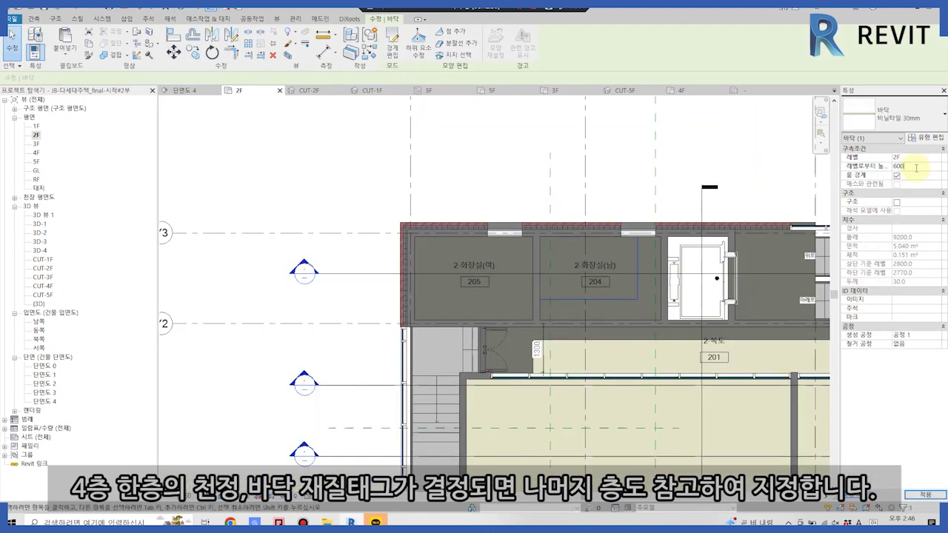
left_click(892, 115)
left_click(844, 259)
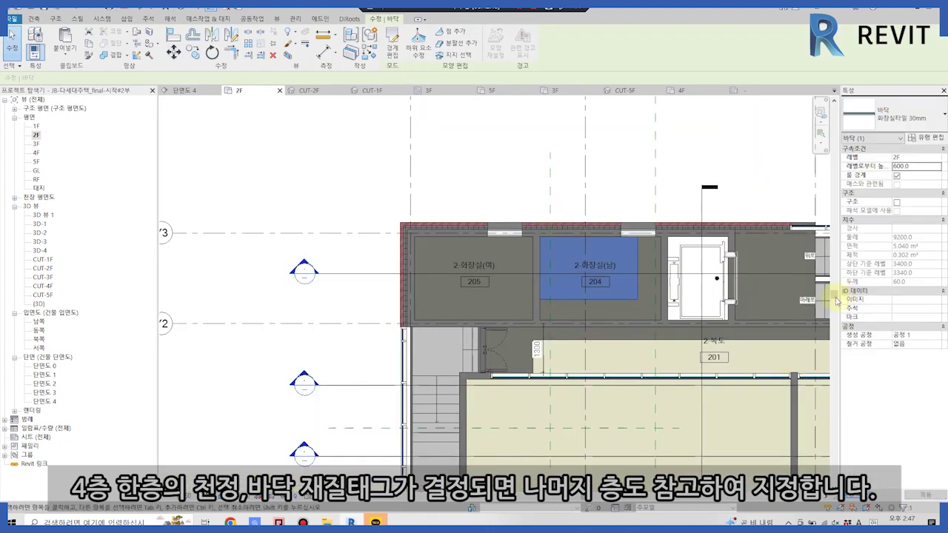
Open and then close the corridor 201 floor's boundary sketch
scroll(620, 286, "up", 2)
scroll(620, 285, "down", 2)
scroll(598, 249, "up", 3)
double_click(598, 250)
scroll(709, 259, "up", 2)
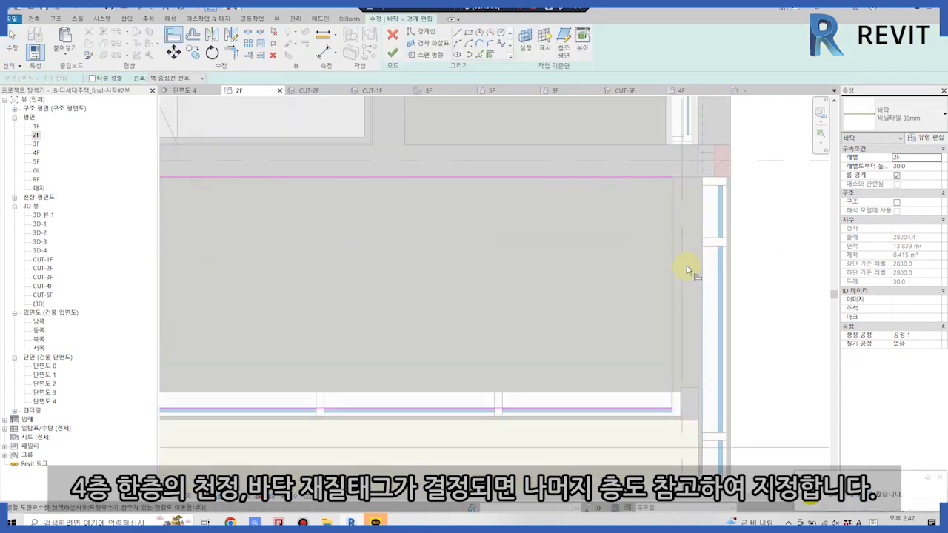
scroll(641, 408, "up", 2)
scroll(387, 237, "up", 1)
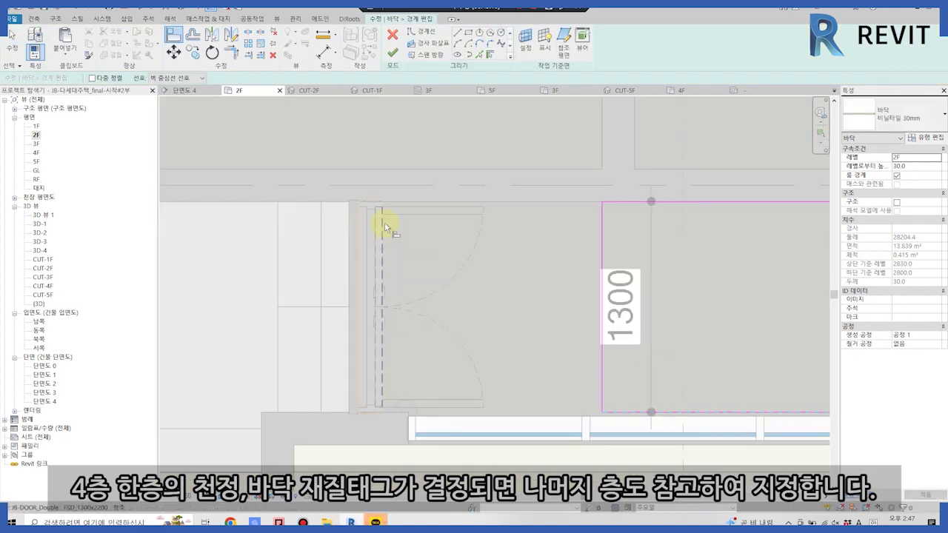
scroll(508, 265, "down", 2)
left_click(393, 53)
scroll(444, 174, "down", 2)
Open washroom 204's floor boundary for editing
left_click(511, 241)
left_click(393, 51)
left_click_drag(659, 274, 533, 275)
scroll(729, 289, "up", 2)
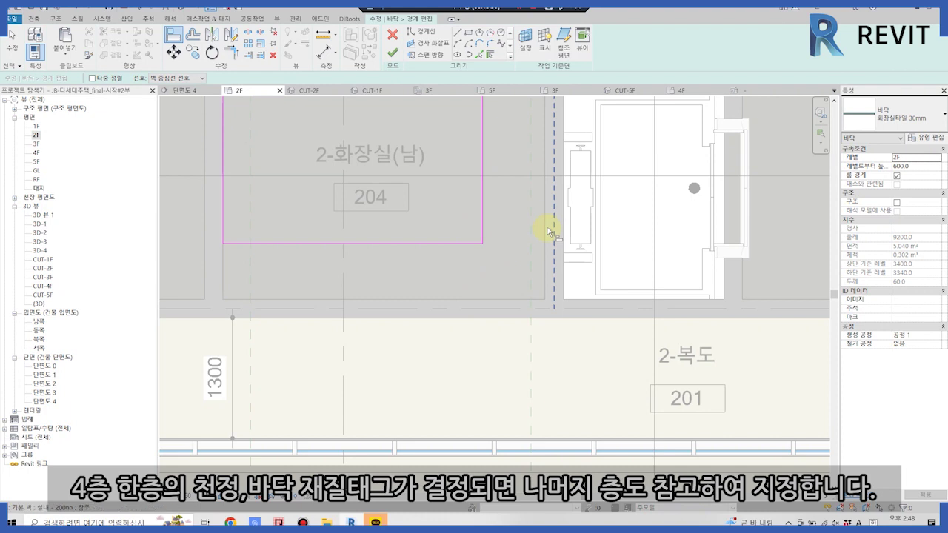
Align the washroom floor sketch's side and bottom edges to the room 204 wall faces
scroll(512, 294, "down", 2)
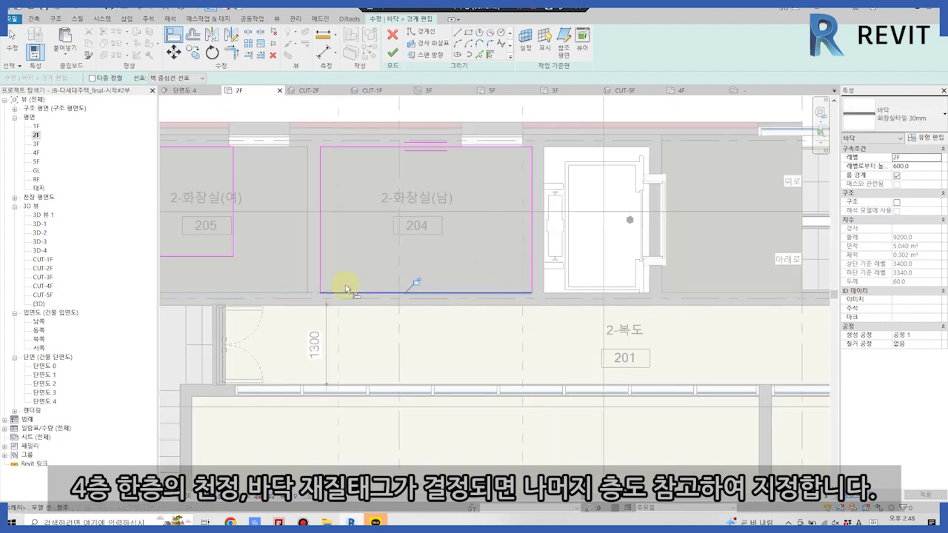
middle_click_drag(252, 229, 473, 245)
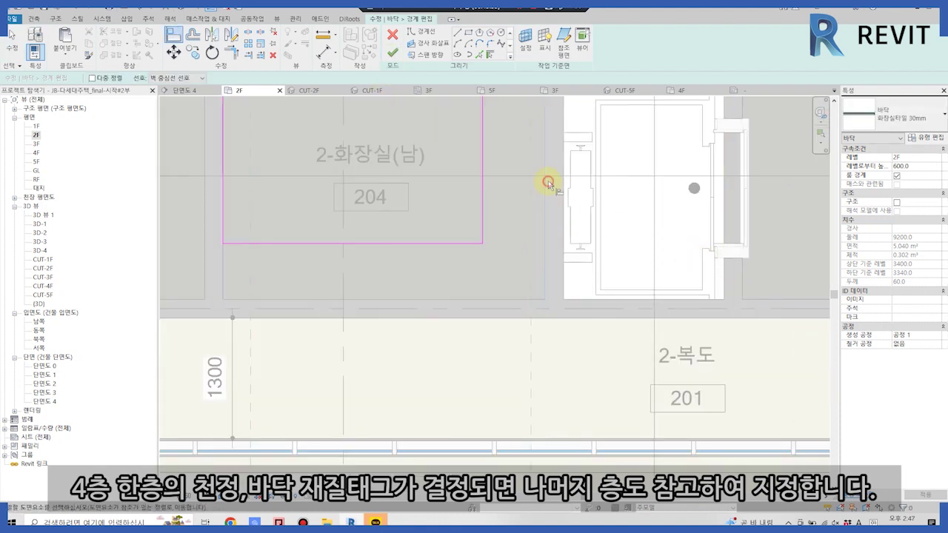
left_click(484, 193)
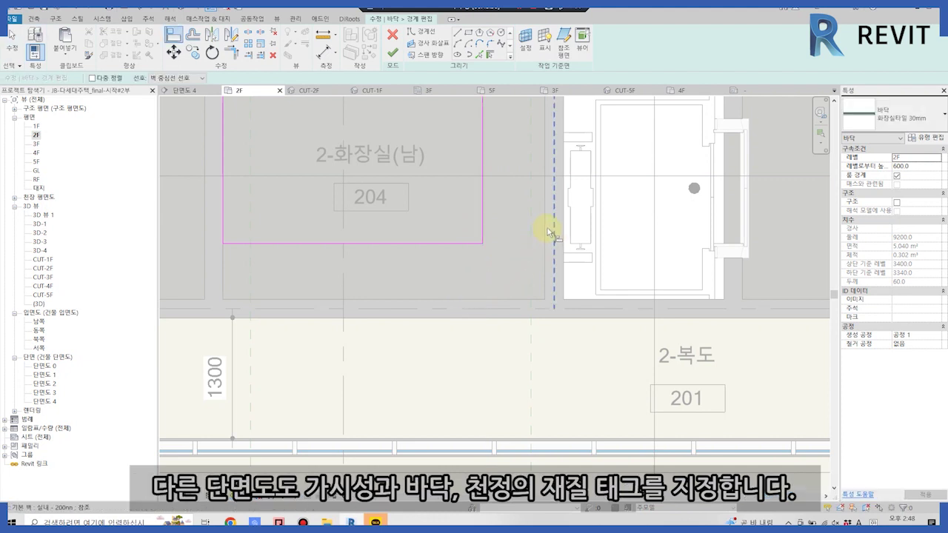
left_click(545, 221)
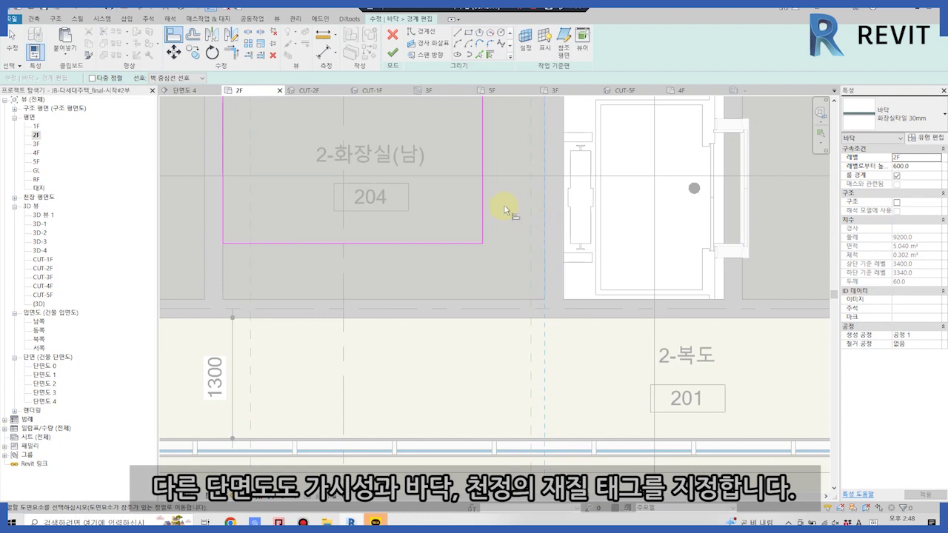
left_click(512, 296)
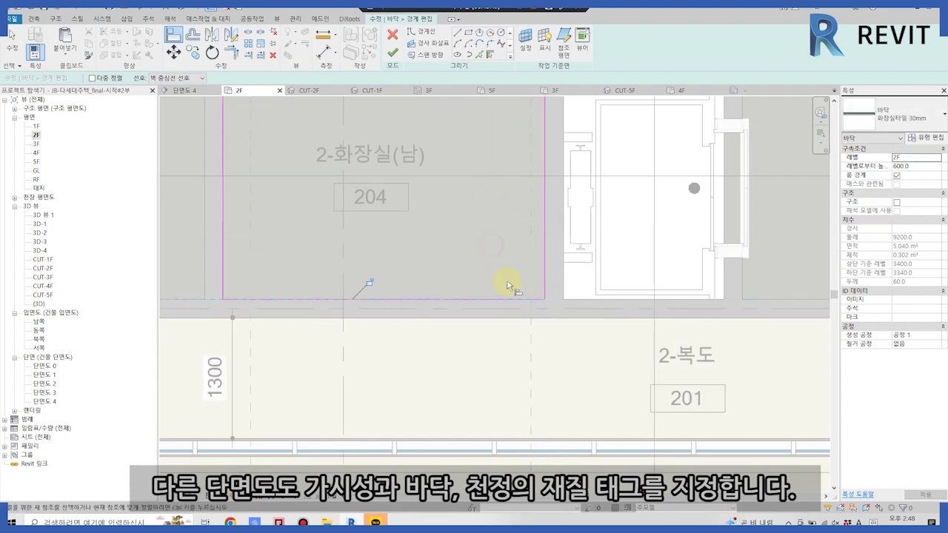
Align the sketch's left edge to room 205's wall, finish the floor, and view the whole 2F plan
scroll(503, 275, "down", 2)
middle_click_drag(298, 257, 472, 258)
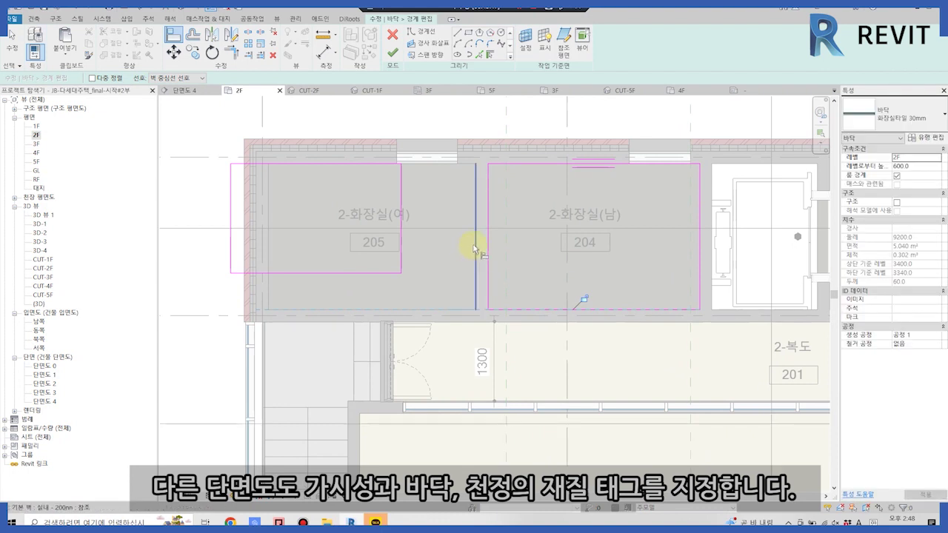
middle_click_drag(417, 228, 522, 198)
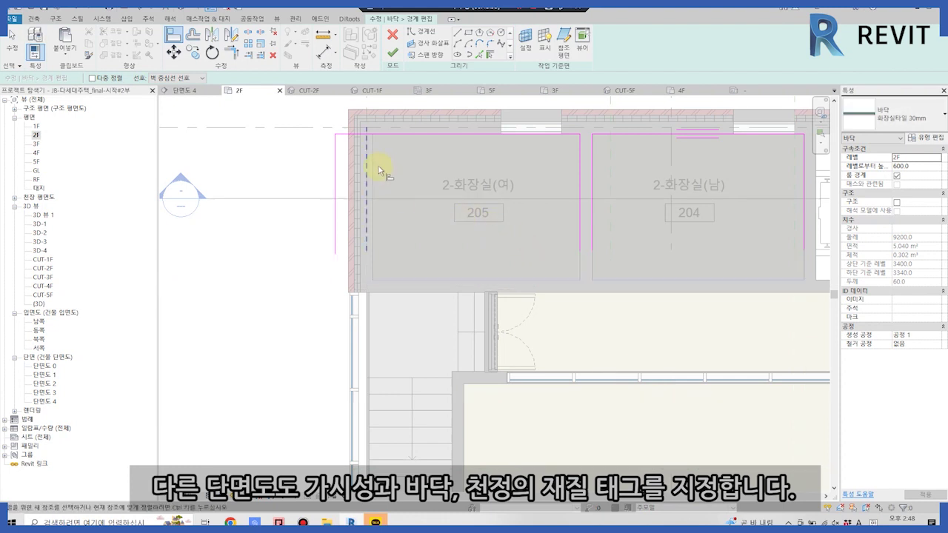
left_click(337, 155)
left_click(390, 57)
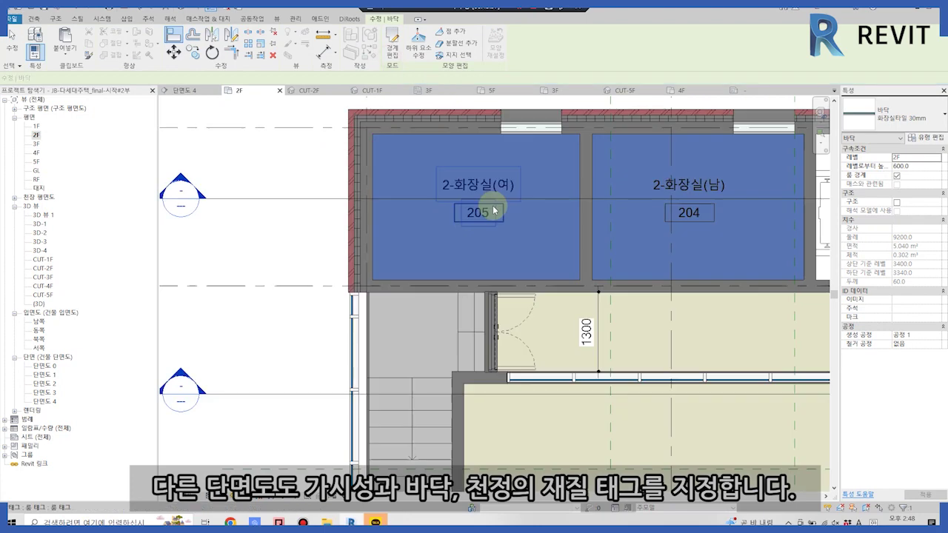
scroll(467, 222, "down", 3)
middle_click_drag(434, 274, 254, 211)
scroll(328, 269, "down", 1)
middle_click_drag(328, 269, 436, 318)
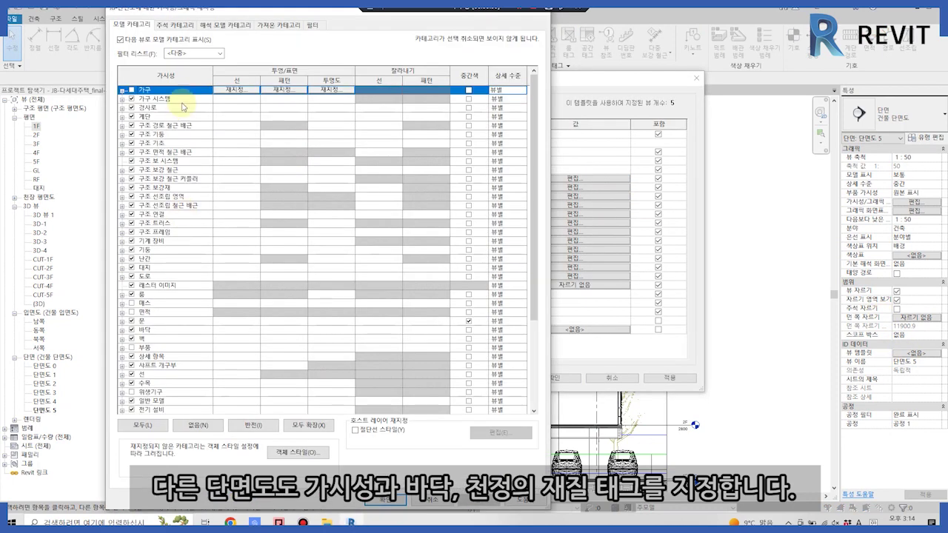
Confirm Visibility/Graphics and add name and number tags to every untagged room in 단면도 5
left_click(455, 39)
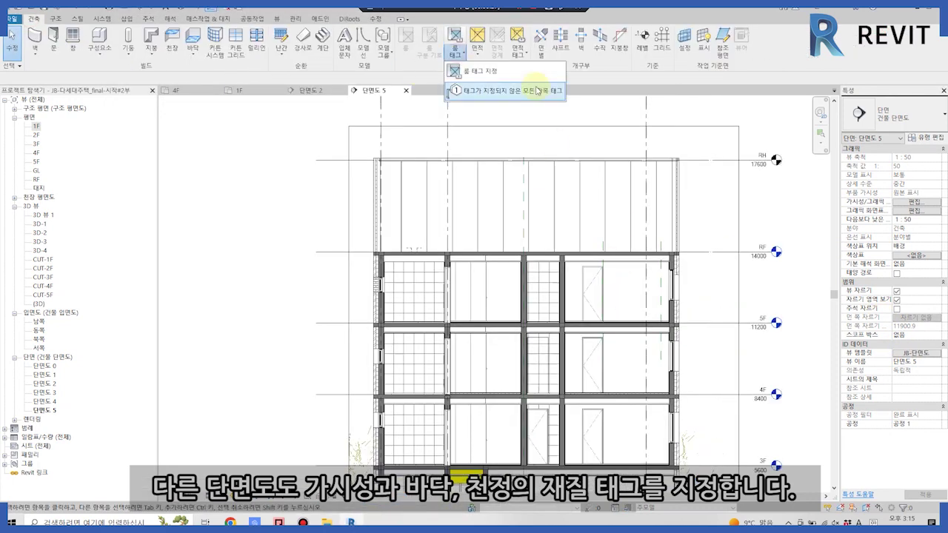
left_click(489, 64)
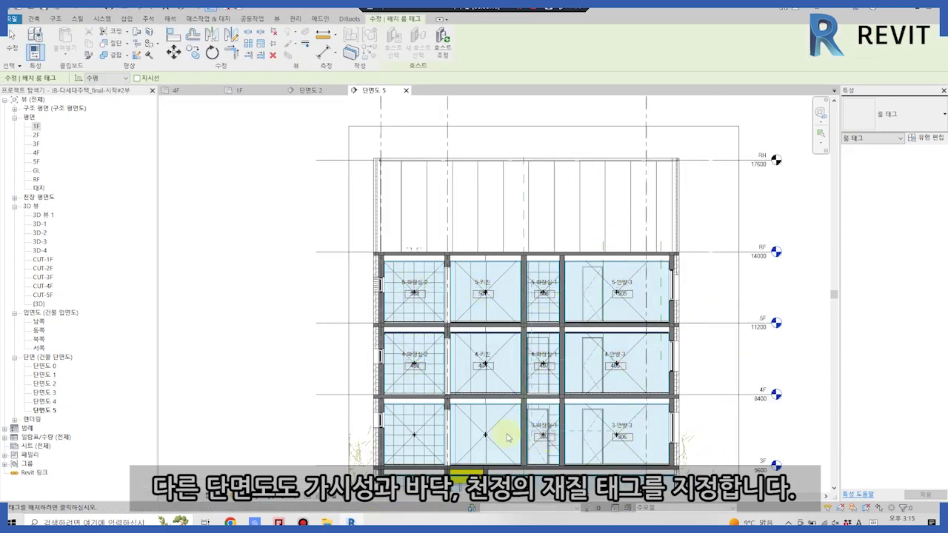
scroll(590, 365, "down", 3, "ctrl")
key("Escape")
key("Escape")
scroll(471, 191, "up", 1, "ctrl")
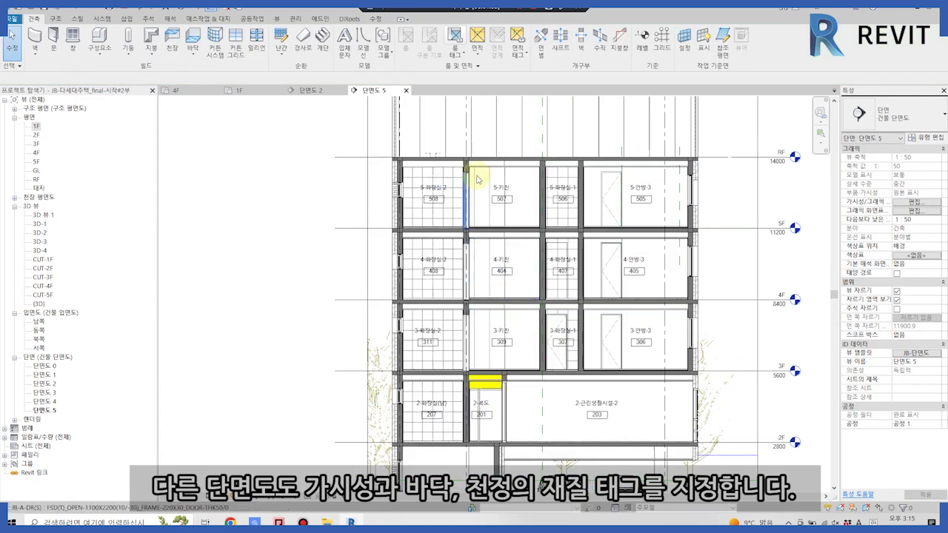
double_click(42, 268)
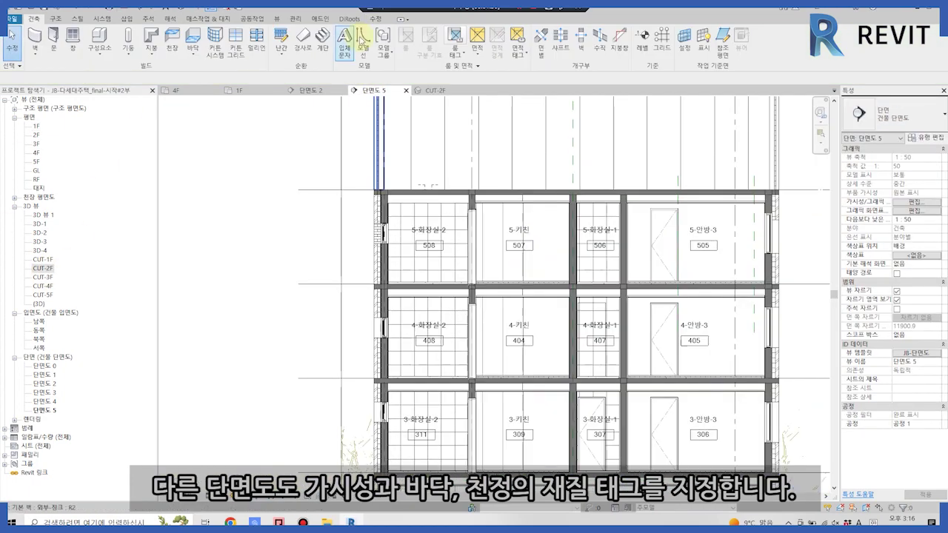
Place material tags on the ceiling and floor of 5-키친
left_click(148, 18)
left_click(533, 40)
scroll(550, 238, "up", 5, "ctrl")
scroll(549, 239, "up", 3)
left_click(548, 237)
scroll(535, 275, "down", 4, "ctrl")
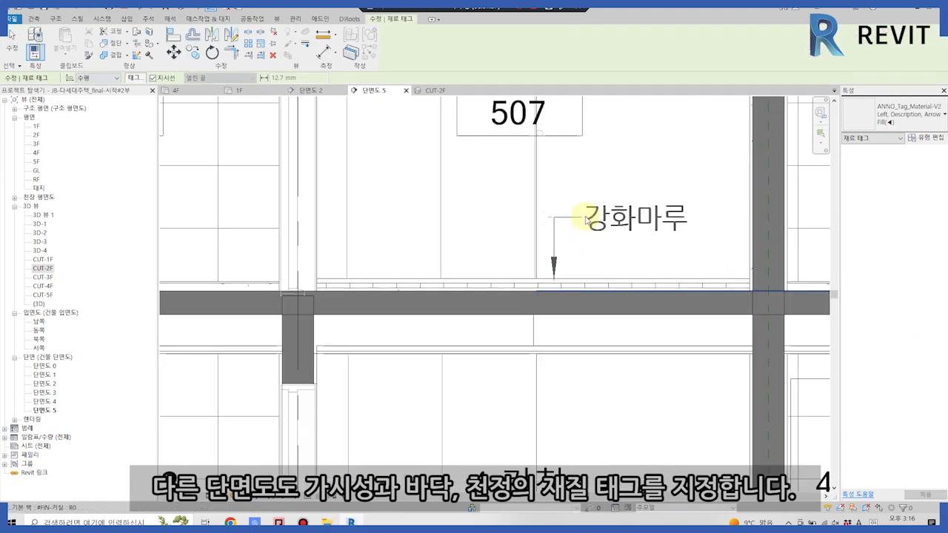
left_click(550, 270)
scroll(550, 270, "down", 5)
key("Escape")
Resume material tagging and tag the ceiling and floor of 5-화장실-2
scroll(546, 357, "up", 2)
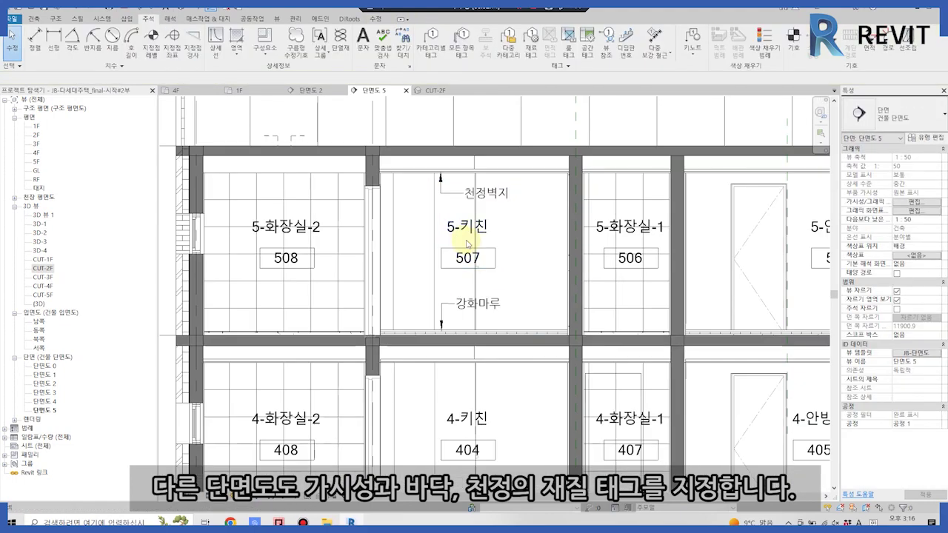
left_click(281, 362)
key("Return")
scroll(318, 197, "up", 2)
scroll(318, 195, "up", 1)
scroll(322, 222, "up", 2)
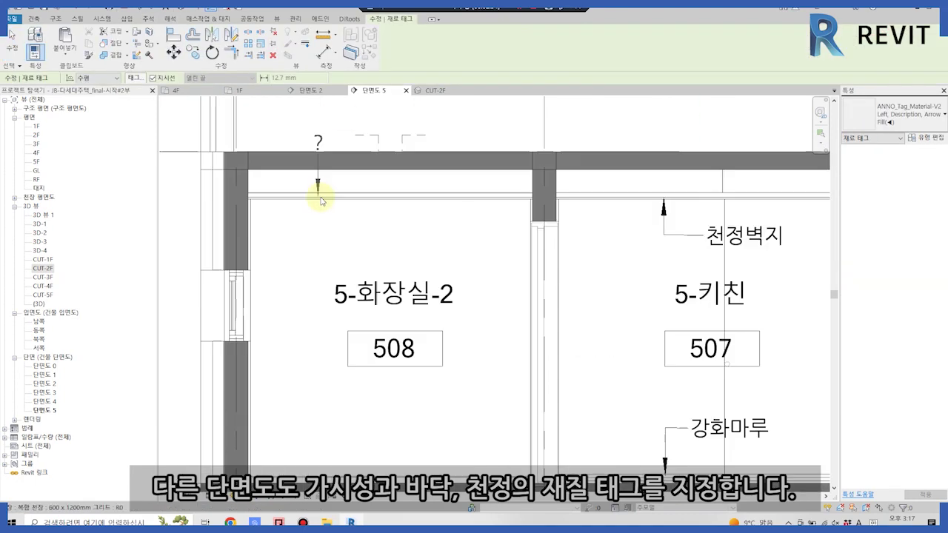
left_click(324, 243)
scroll(307, 444, "up", 2)
left_click(306, 453)
Tag the ceiling and floor materials of 5-화장실-1 and 5-안방-3
scroll(363, 339, "down", 2)
left_click(612, 185)
left_click(619, 364)
mouse_move(615, 434)
middle_mouse_down()
mouse_move(614, 362)
mouse_move(400, 433)
middle_mouse_up()
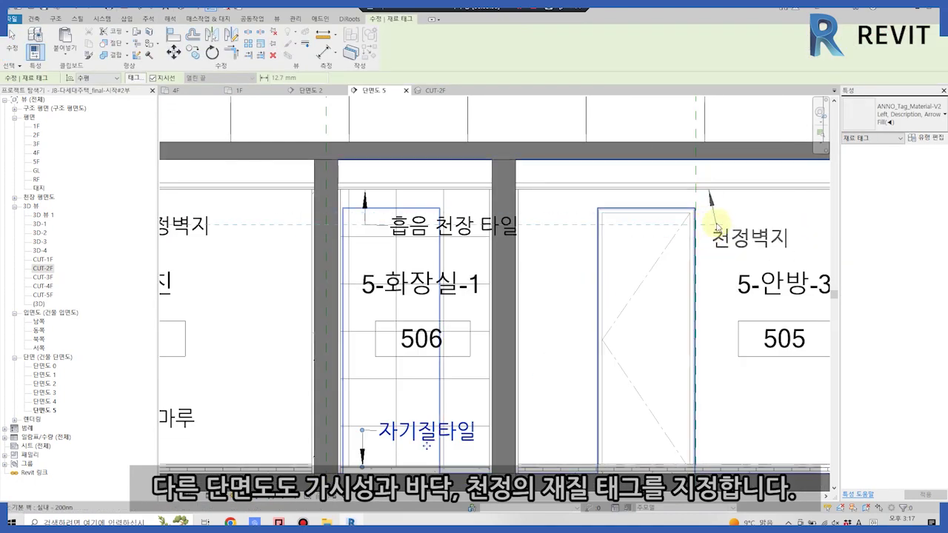
scroll(711, 225, "up", 2)
left_click(711, 225)
scroll(711, 224, "down", 2)
left_click(645, 445)
scroll(645, 445, "down", 2)
Tag 4-화장실-2's ceiling and floor, 4-화장실-1's PVC 천정재 ceiling, and 4-키친's ceiling
scroll(263, 334, "up", 3)
left_click(263, 334)
scroll(415, 385, "down", 2)
scroll(364, 459, "up", 2)
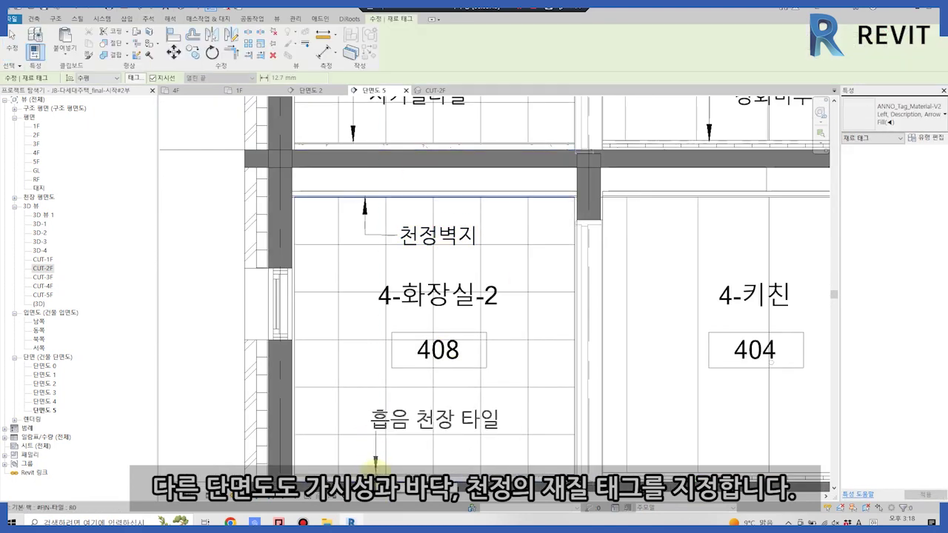
scroll(368, 433, "up", 2)
left_click(368, 433)
scroll(454, 362, "down", 2)
left_click(453, 358)
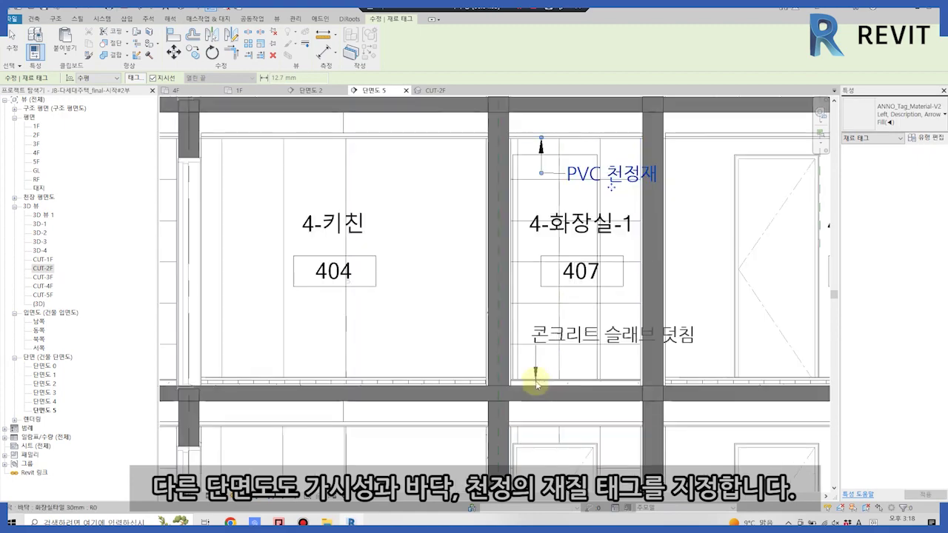
scroll(418, 316, "up", 2)
left_click(411, 351)
scroll(491, 392, "down", 2)
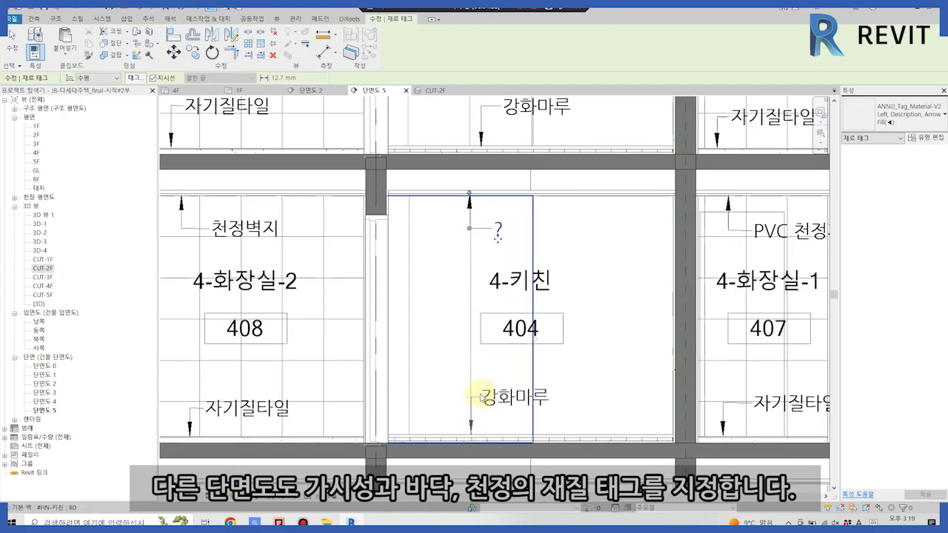
Tag the 천정벽지 ceiling in 4-안방-3 and the 자기질타일 floor in 3-화장실-1
middle_click_drag(815, 393, 519, 296)
scroll(518, 297, "up", 2)
scroll(497, 299, "up", 2)
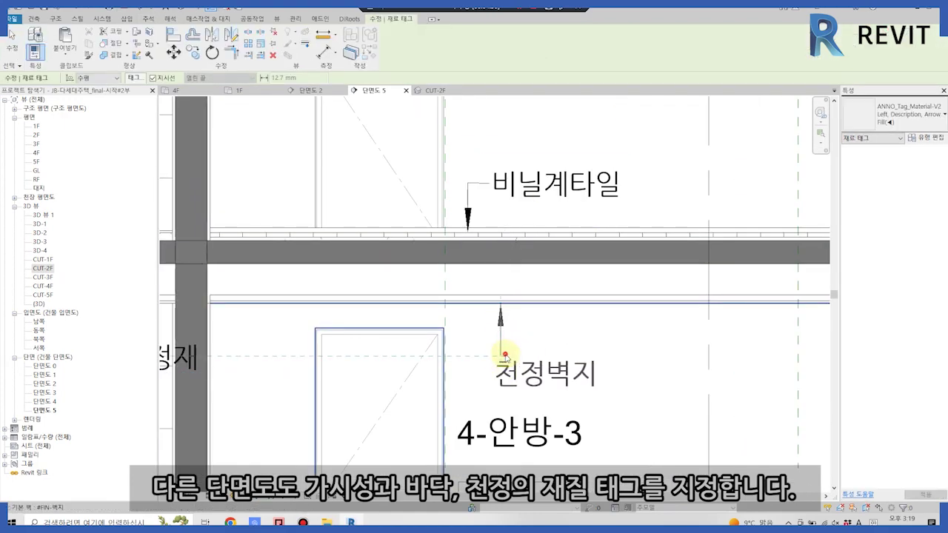
left_click(505, 356)
middle_click_drag(505, 356, 557, 119)
scroll(557, 222, "down", 2)
scroll(501, 215, "up", 2)
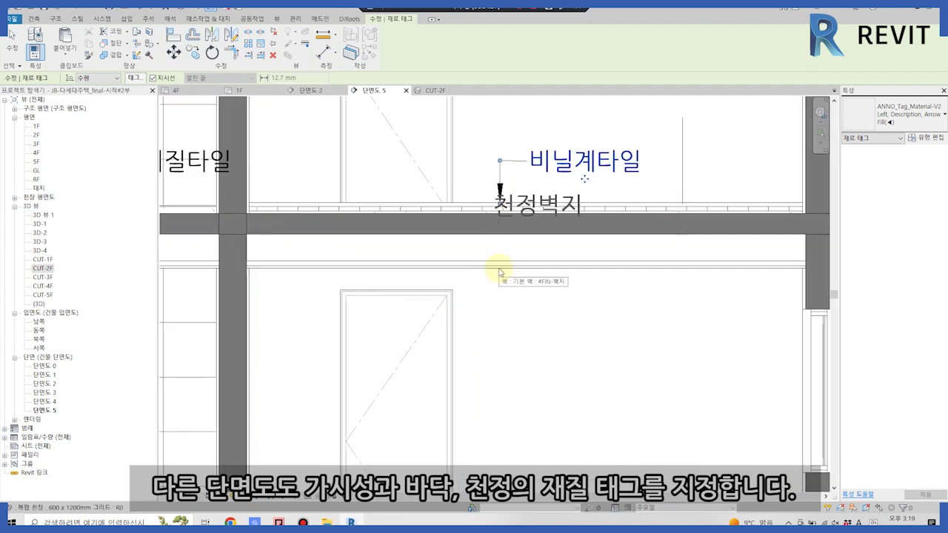
scroll(500, 272, "up", 2)
middle_click_drag(533, 376, 603, 444)
left_click(603, 444)
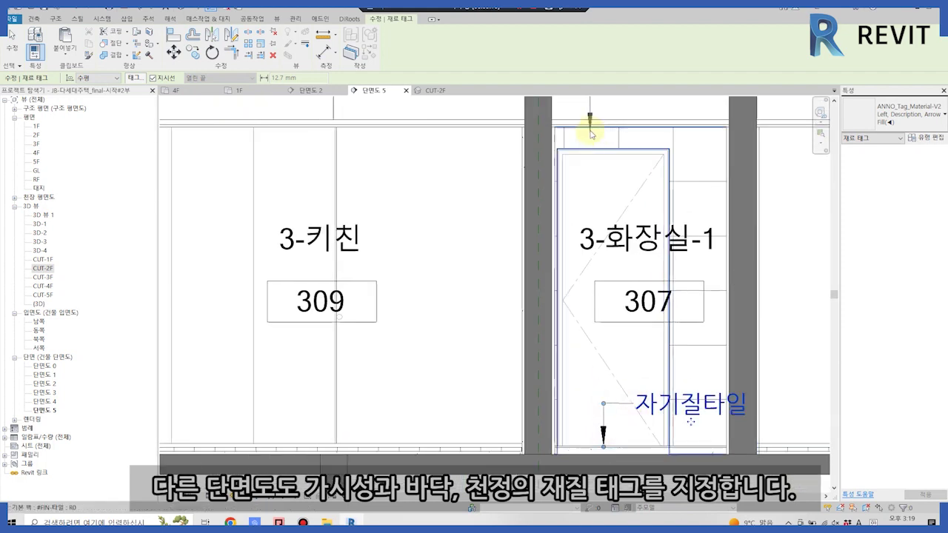
Tag the ceilings of 3-화장실-1 (PVC 천정재), 3-키친 and 3-화장실-2 (천정벽지)
left_click(591, 133)
middle_click_drag(591, 133, 591, 198)
scroll(486, 237, "down", 2)
scroll(486, 244, "up", 2)
scroll(578, 261, "up", 1)
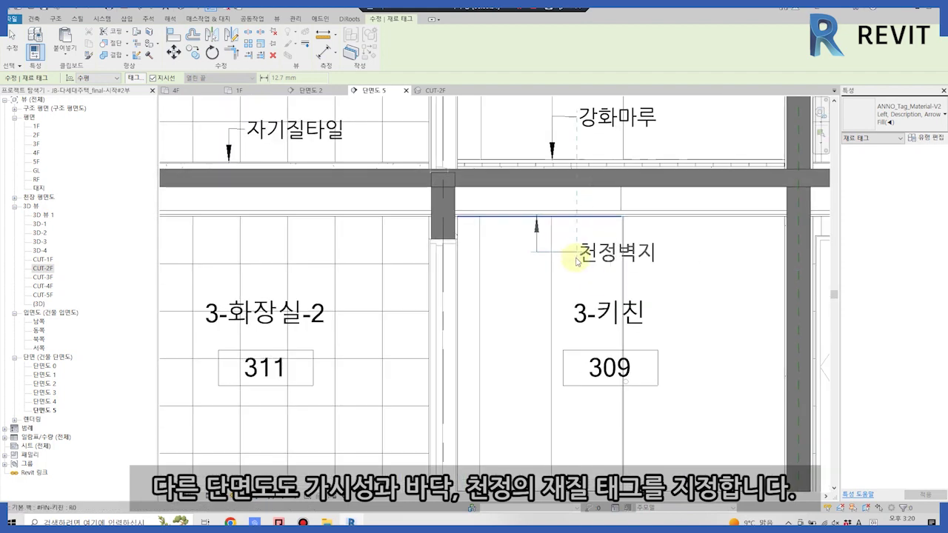
left_click(577, 261)
scroll(577, 260, "down", 2)
middle_click_drag(596, 354, 552, 437)
scroll(552, 437, "up", 1)
left_click(281, 221)
Tag the 3-화장실-2 자기질타일 floor and the 2-화장실(남) ceiling and floor
scroll(282, 220, "up", 1)
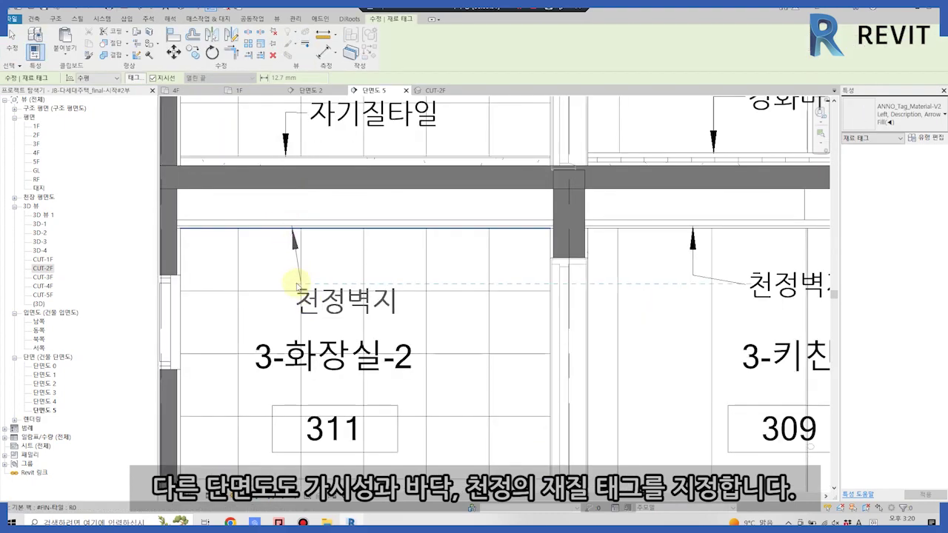
scroll(322, 434, "down", 1)
scroll(331, 437, "up", 1)
left_click(367, 390)
scroll(367, 390, "down", 1)
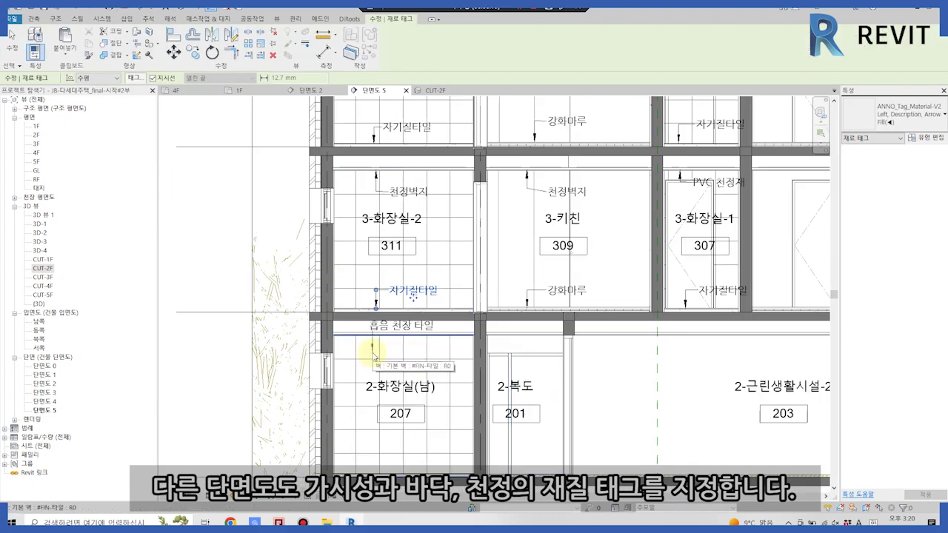
scroll(370, 370, "up", 1)
left_click(370, 366)
left_click(402, 392)
scroll(402, 392, "down", 1)
Tag 2-근린생활시설-2's PVC 천정재 ceiling and 비닐타일(T30) floor, then stop tagging
middle_click_drag(696, 337, 438, 264)
left_click(451, 245)
scroll(497, 318, "up", 1)
scroll(412, 451, "up", 1)
left_click(412, 447)
key("Escape")
key("Escape")
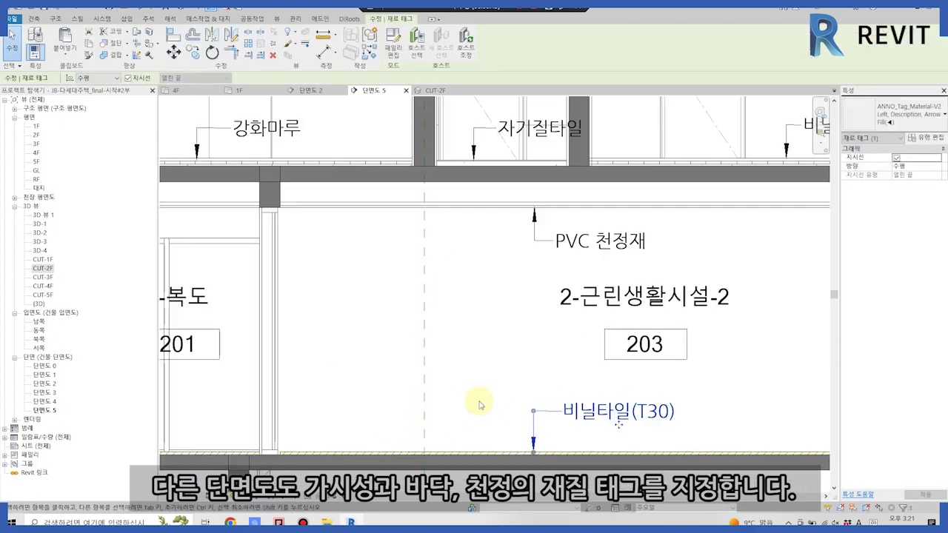
scroll(363, 415, "down", 2)
scroll(501, 212, "up", 2)
Change the selected 화장실-2 bathroom ceilings to the PVC천정재 type
left_click(520, 167)
scroll(513, 400, "down", 2)
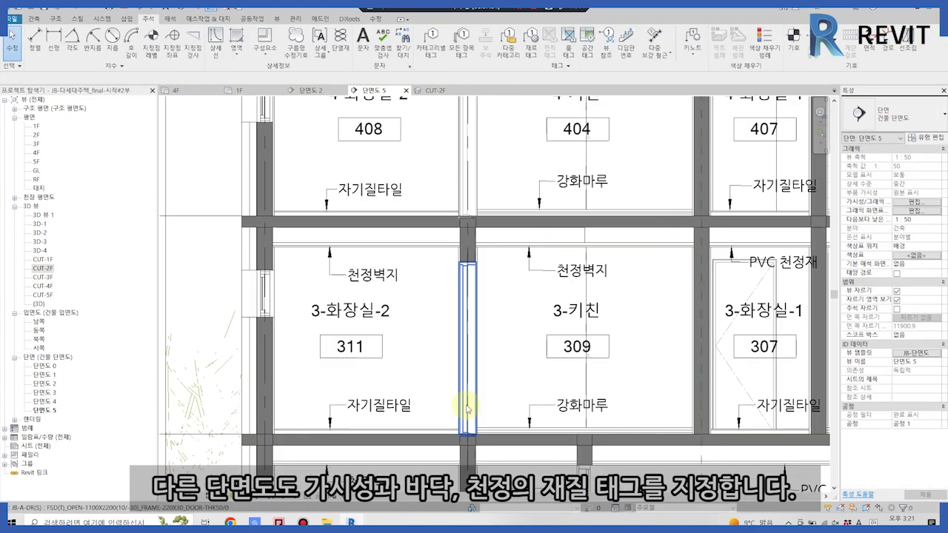
left_click(370, 247)
middle_click_drag(444, 311, 476, 422)
middle_click_drag(474, 222, 489, 415)
left_click(493, 186, "ctrl")
left_click(892, 115)
left_click(874, 233)
Resume Material Tag (MT) and tag the PVC 천정재 ceiling in 5-화장실-1
key("m")
key("t")
scroll(487, 307, "up", 4)
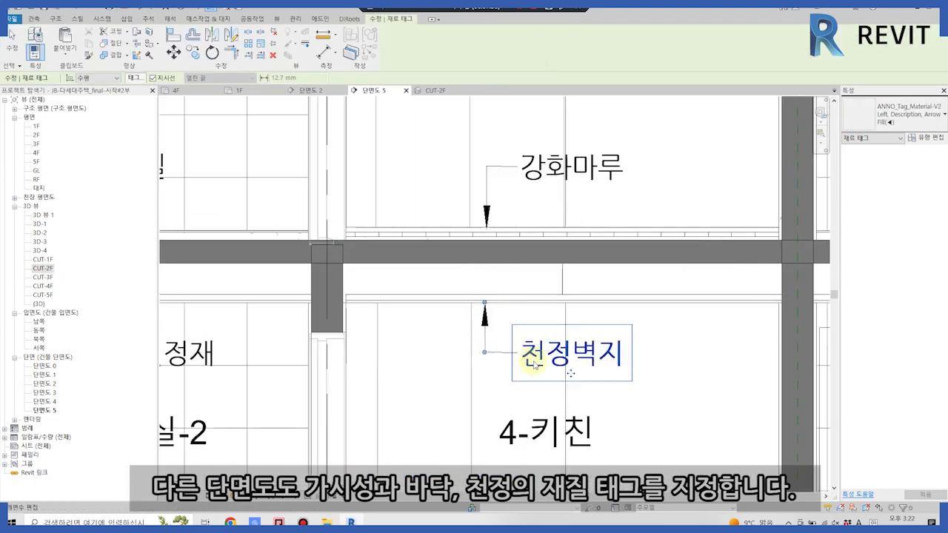
scroll(519, 356, "down", 3)
middle_click_drag(519, 370, 518, 111)
middle_click_drag(519, 148, 533, 385)
scroll(596, 174, "up", 4)
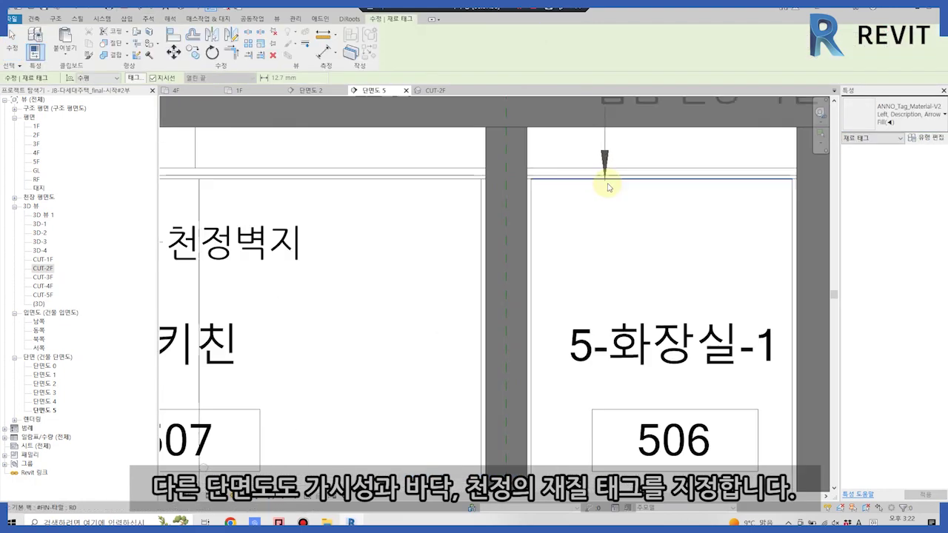
left_click(596, 174)
scroll(596, 174, "down", 2)
key("Escape")
key("Escape")
middle_click_drag(474, 333, 473, 133)
scroll(474, 440, "up", 3)
left_click(474, 441)
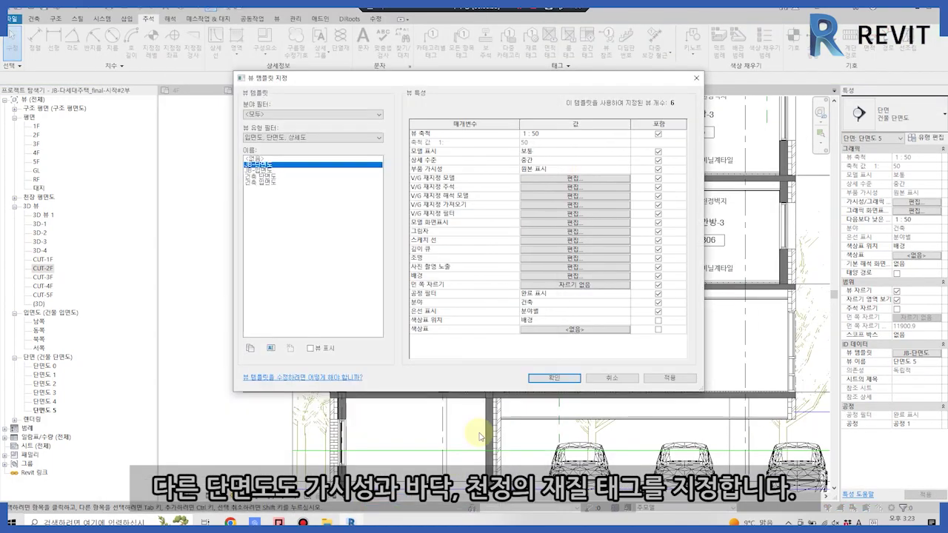
Tag the 2-복도 ceiling with its 천정벽지 material
scroll(387, 303, "up", 3)
left_click(387, 303)
scroll(402, 342, "down", 3)
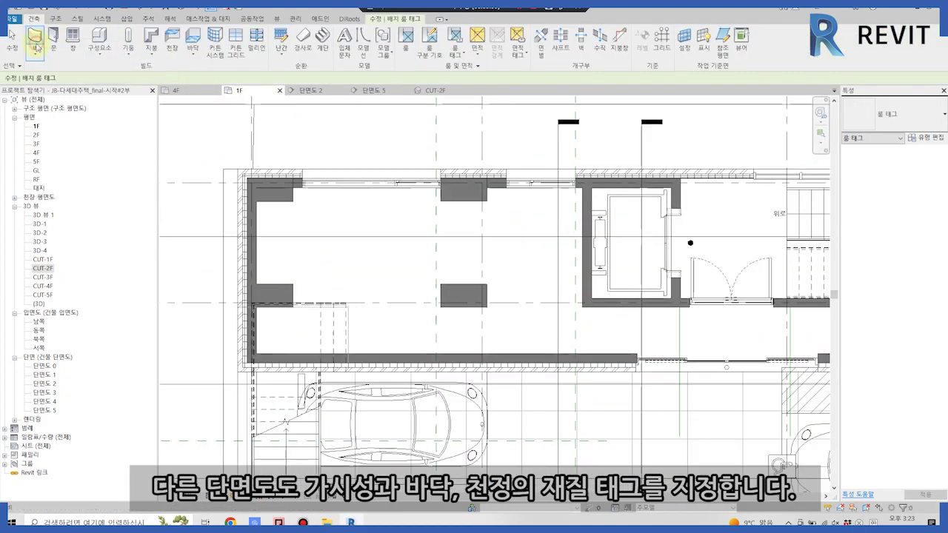
Place a room tag on the ground-floor storeroom 1-창고 (101)
left_click(10, 34)
scroll(614, 359, "up", 3)
scroll(593, 244, "up", 2)
left_click(592, 325)
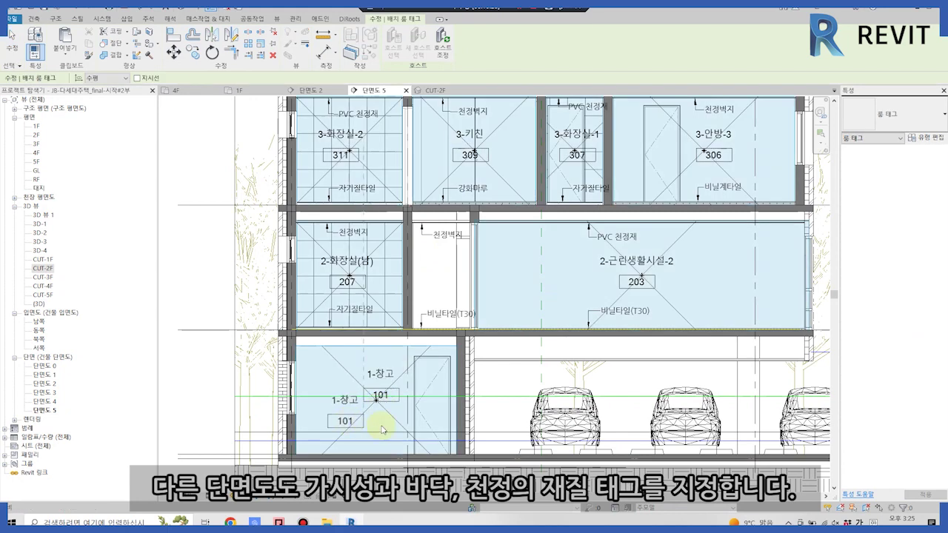
scroll(382, 430, "up", 3)
key("Escape")
Nudge the 101 room tag slightly lower and clear the selection
left_click(356, 370)
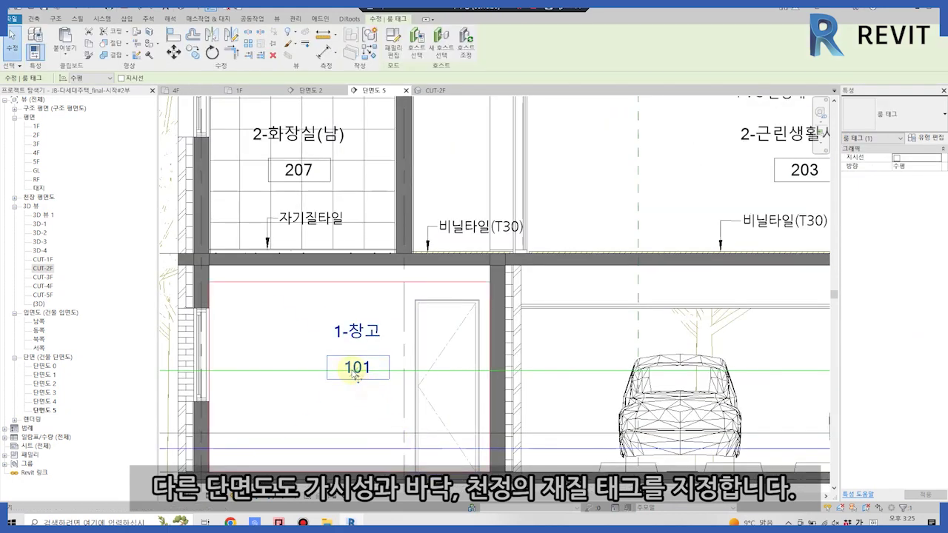
left_click_drag(345, 404, 345, 400)
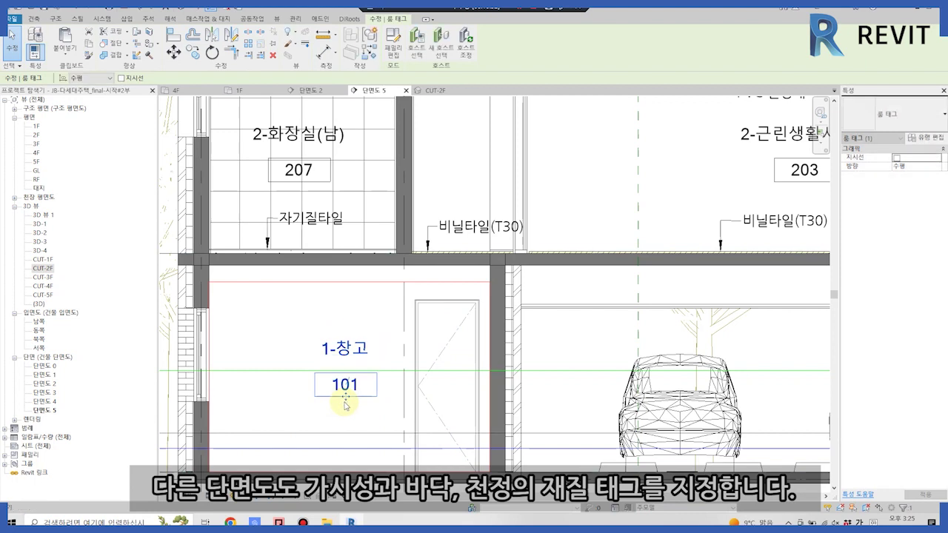
left_click(371, 392)
scroll(370, 392, "down", 3)
scroll(482, 446, "down", 1)
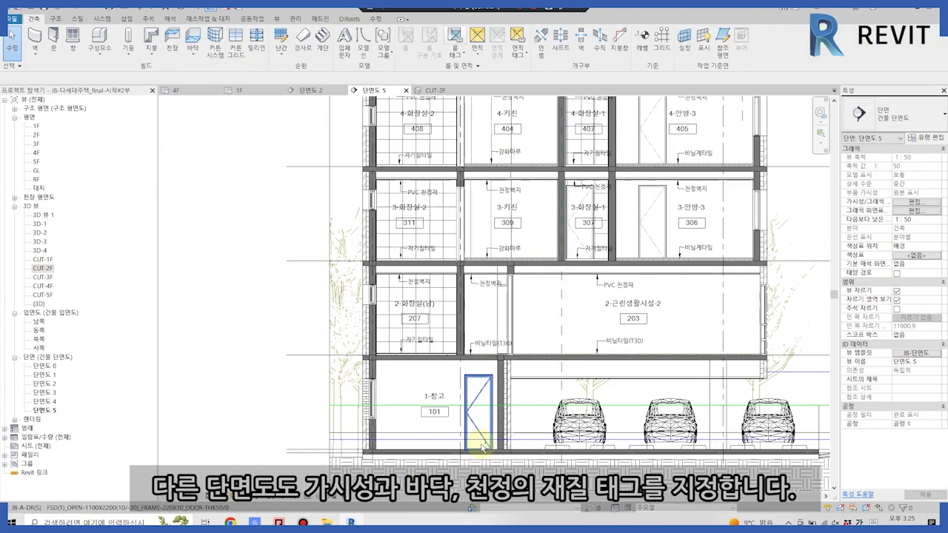
left_click(480, 445)
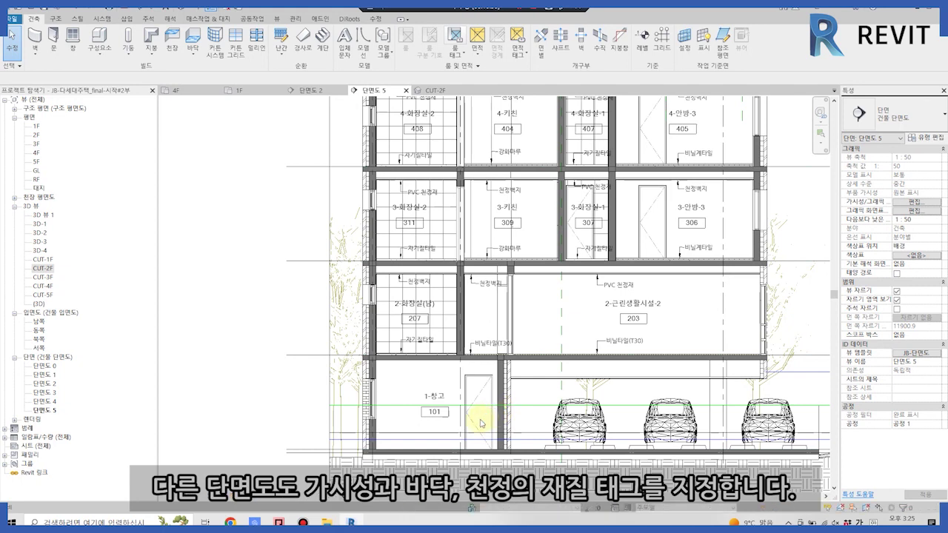
left_click(366, 295)
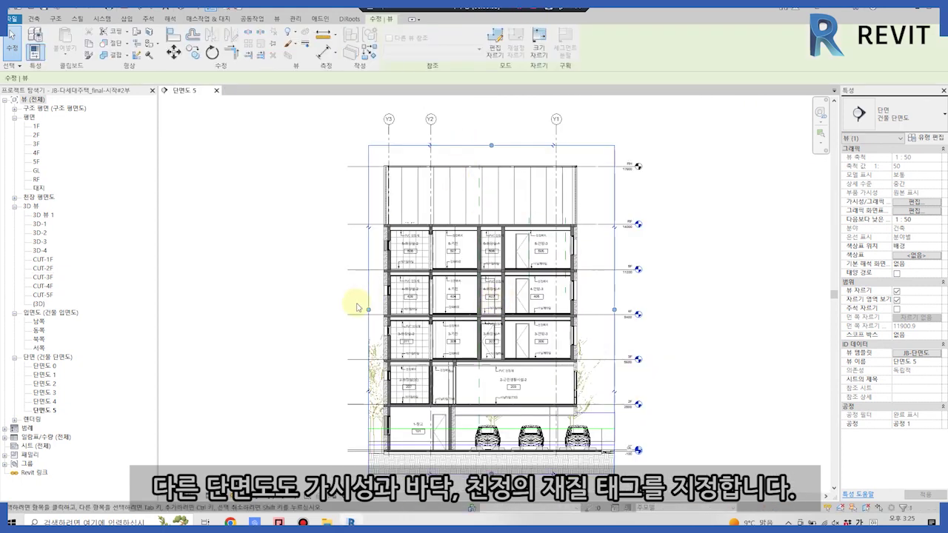
Widen the section crop region rightward in two moves to enclose the building and level markers
left_click_drag(614, 309, 653, 308)
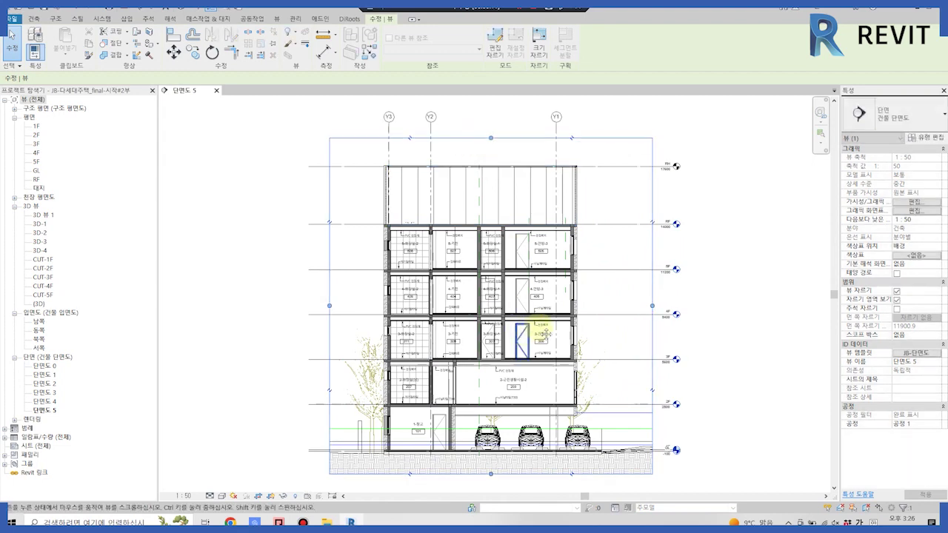
scroll(434, 388, "up", 1)
scroll(441, 400, "up", 2)
scroll(441, 400, "down", 2)
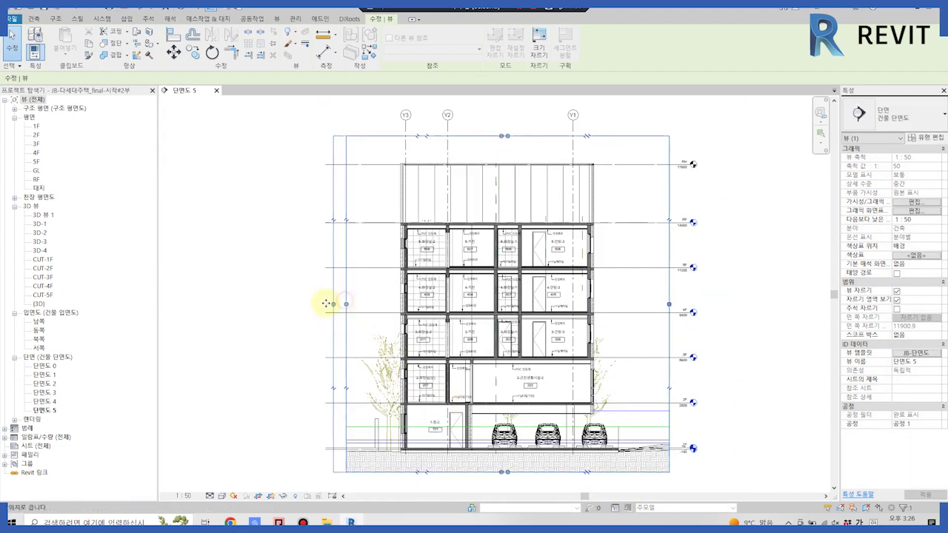
left_click_drag(670, 305, 704, 304)
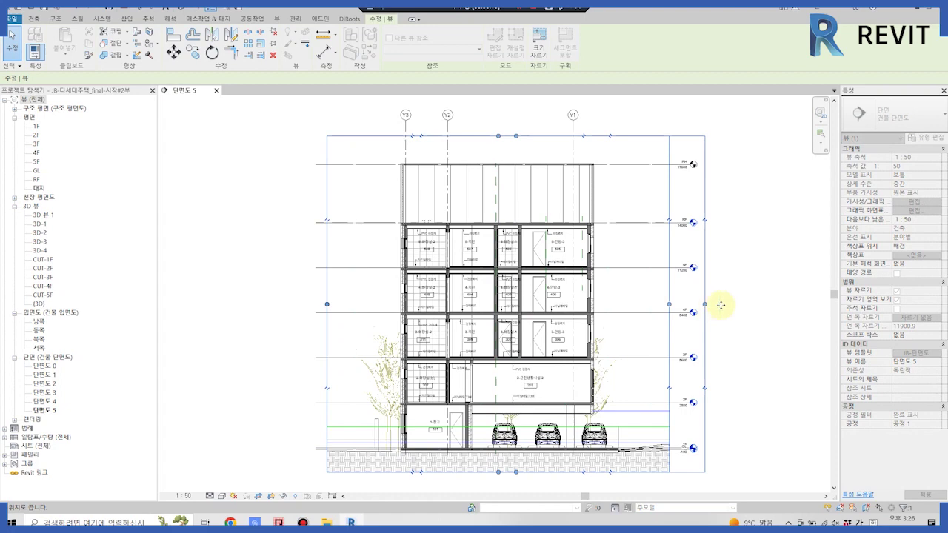
left_click(730, 303)
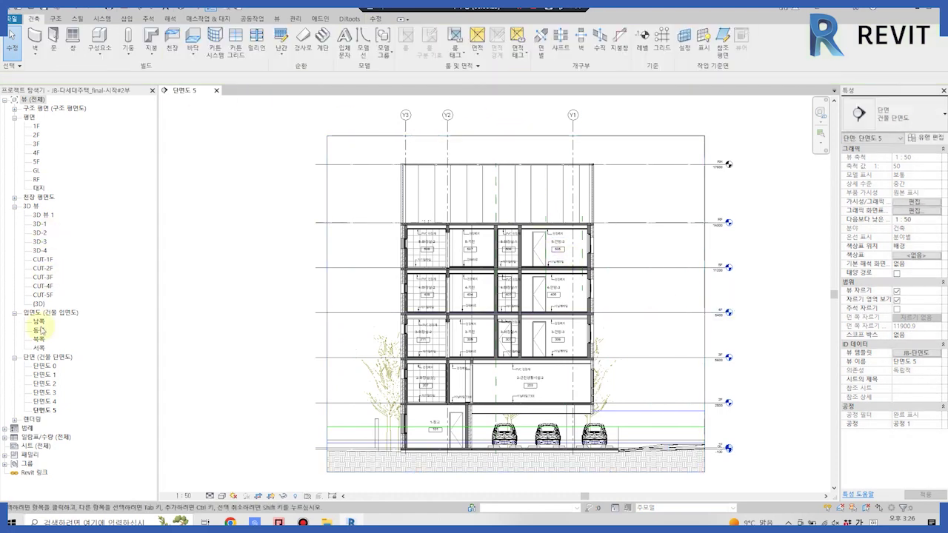
Open sections 단면도 4, 3, 2, 1 and 0, then bring up Section 0's view template settings
double_click(44, 400)
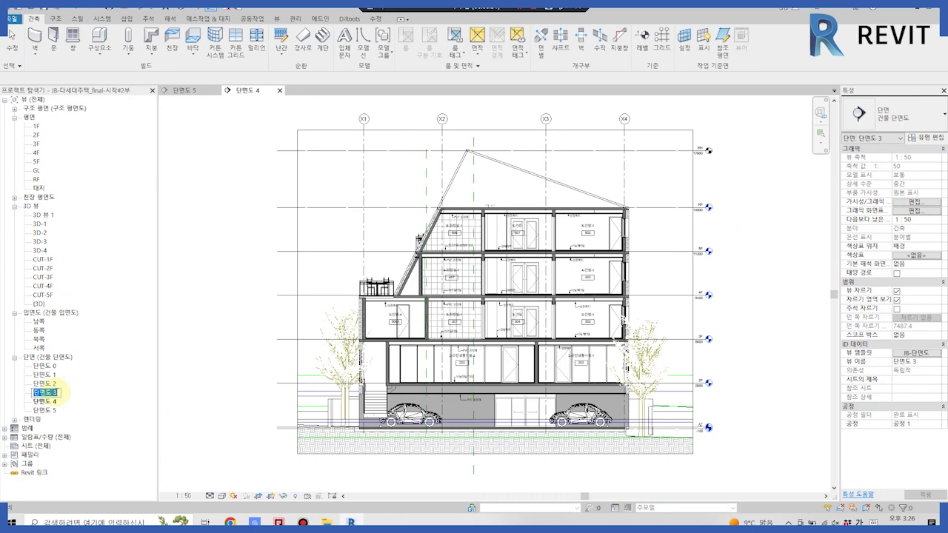
double_click(44, 392)
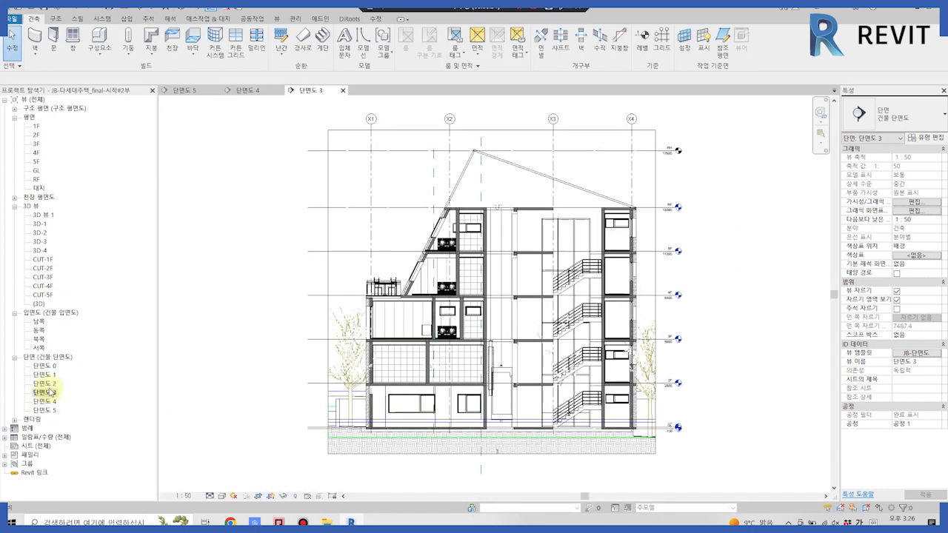
double_click(44, 383)
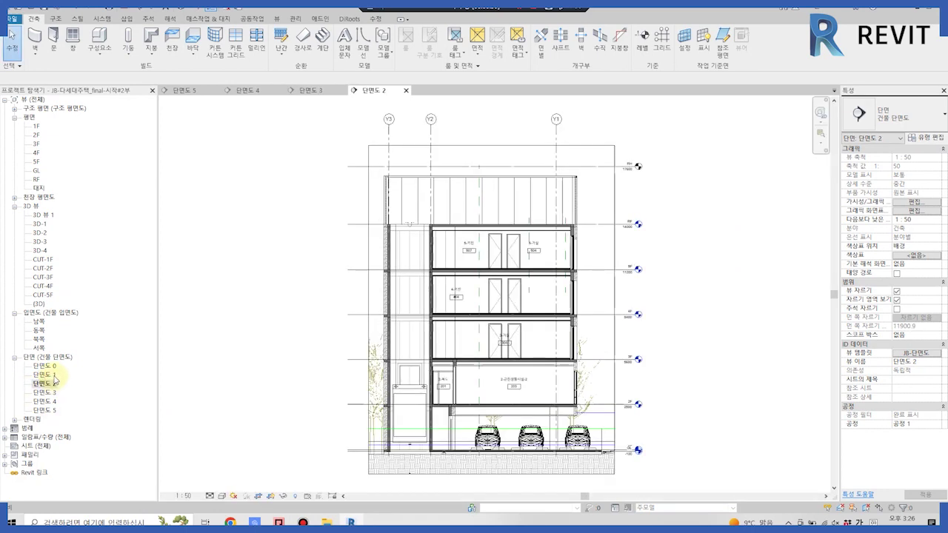
double_click(42, 375)
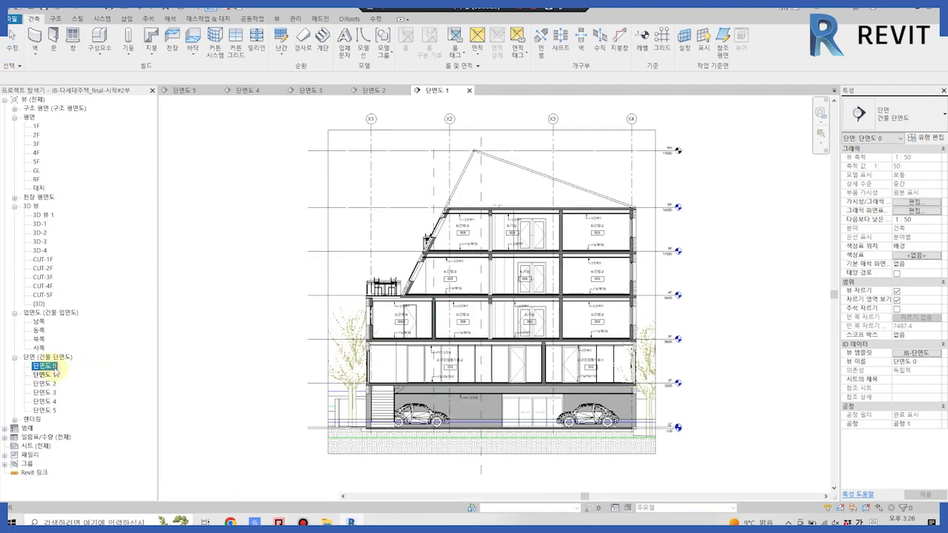
double_click(55, 367)
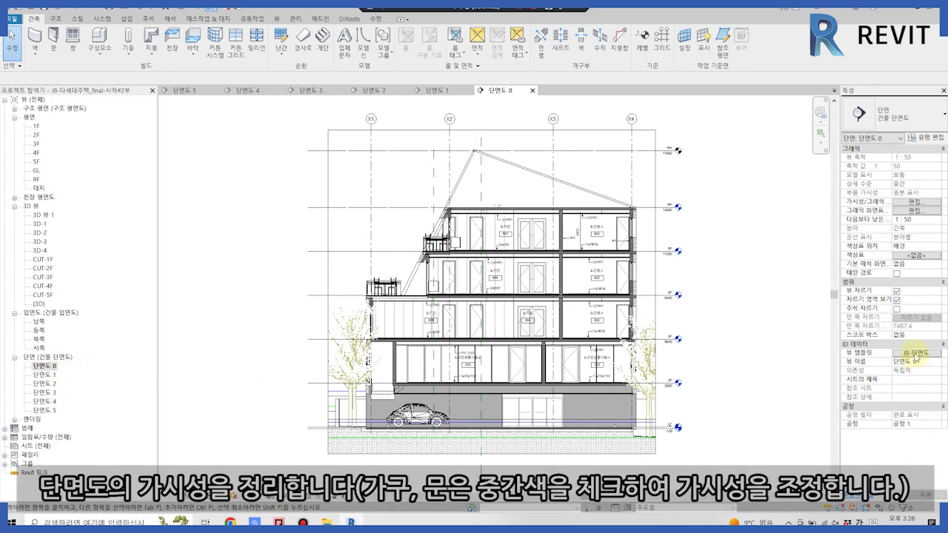
left_click(915, 354)
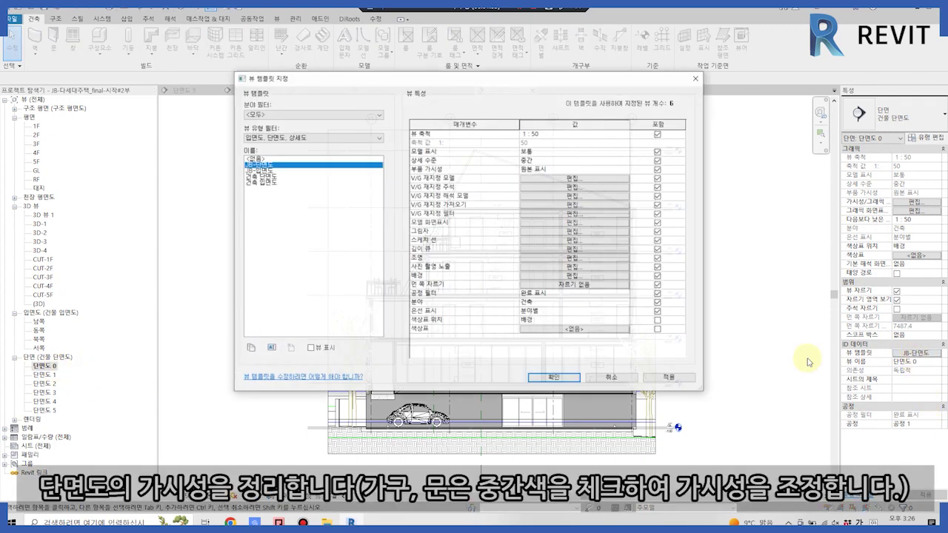
Set Furniture and Doors to halftone in Section 0's view template and confirm both dialogs
left_click(560, 182)
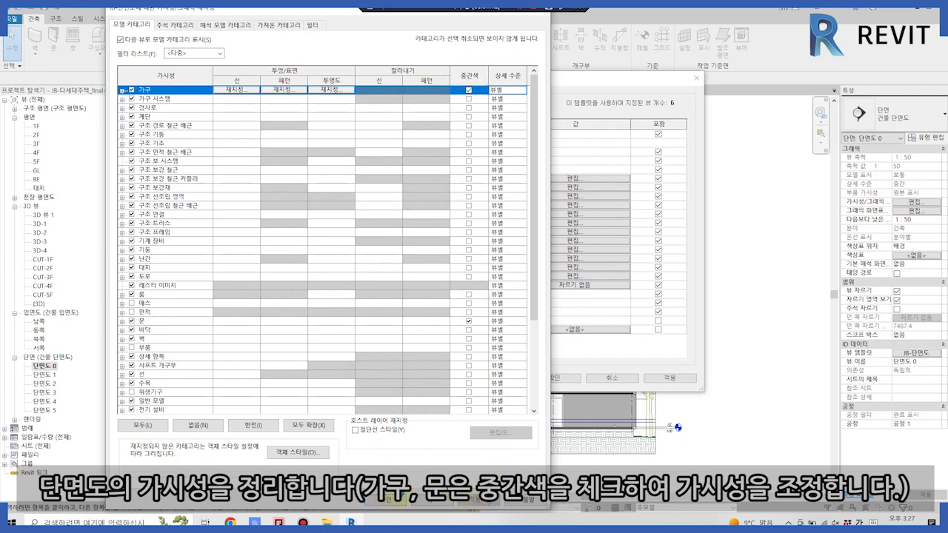
left_click(348, 500)
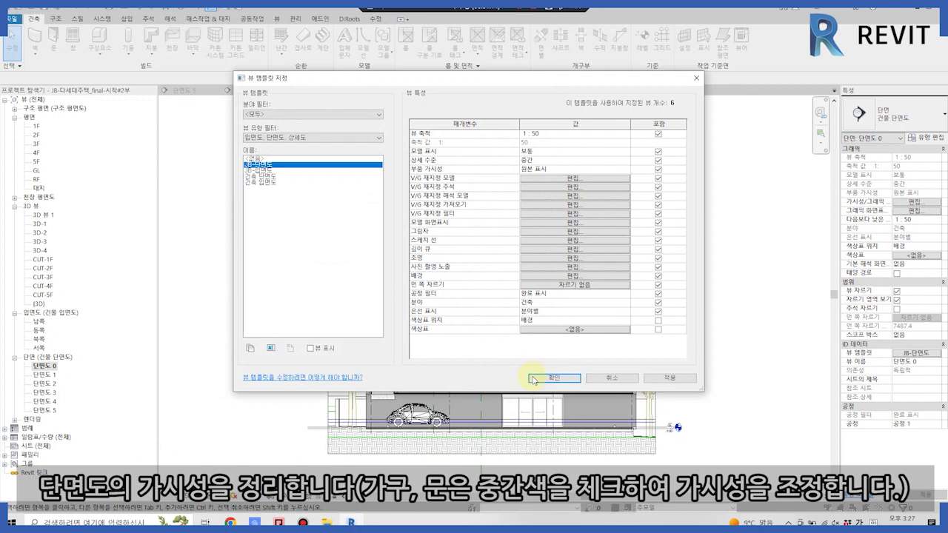
left_click(533, 379)
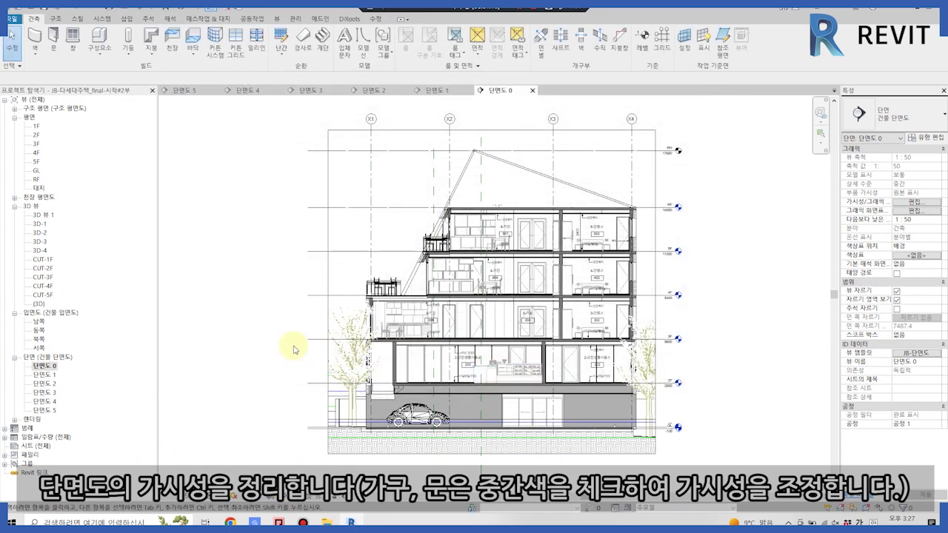
Check sections 단면도 1 and 2 with the new halftone display, zooming in on each
left_click(445, 92)
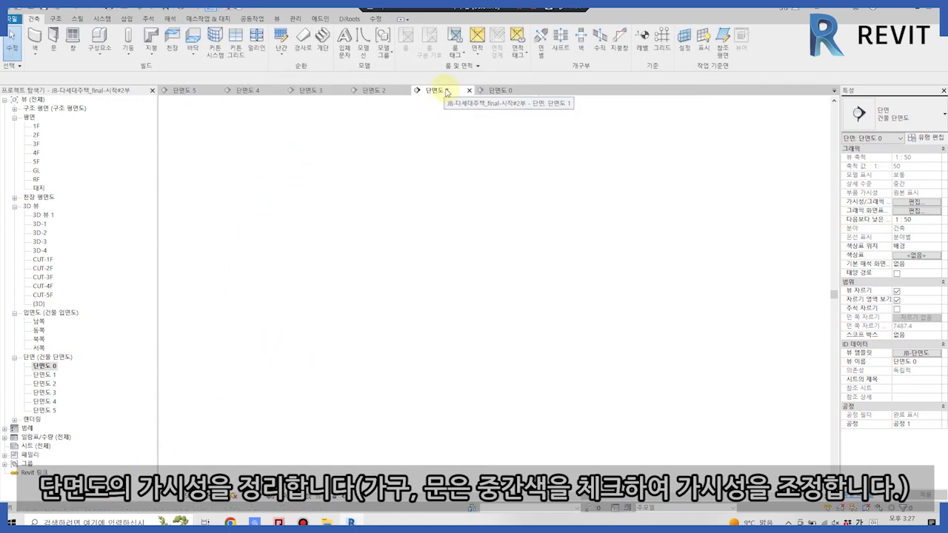
left_click(510, 155)
key("Escape")
scroll(513, 211, "up", 1)
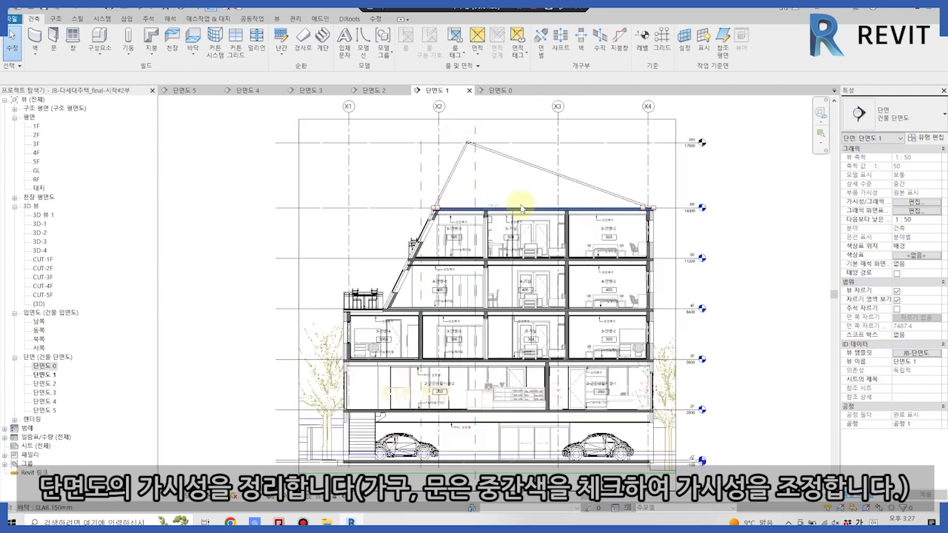
scroll(514, 211, "up", 1)
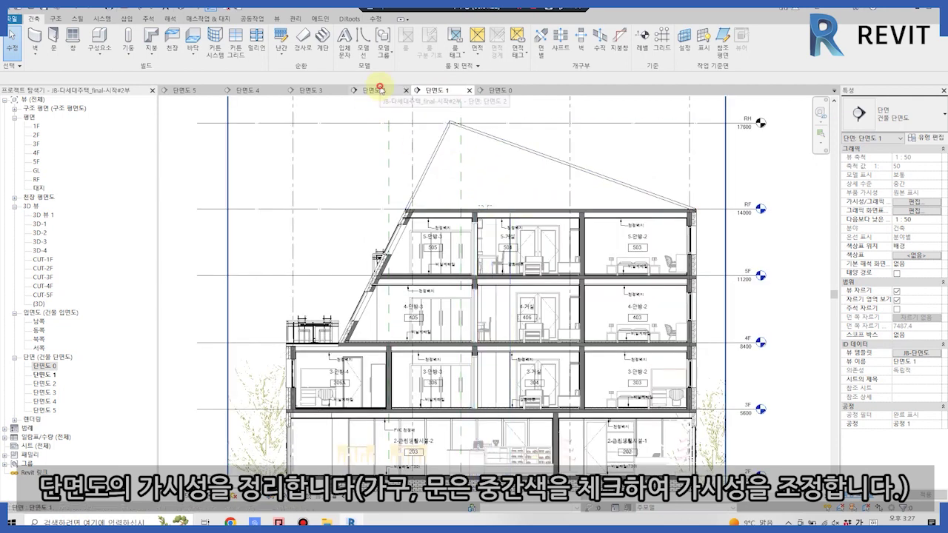
left_click(379, 89)
scroll(374, 174, "up", 1)
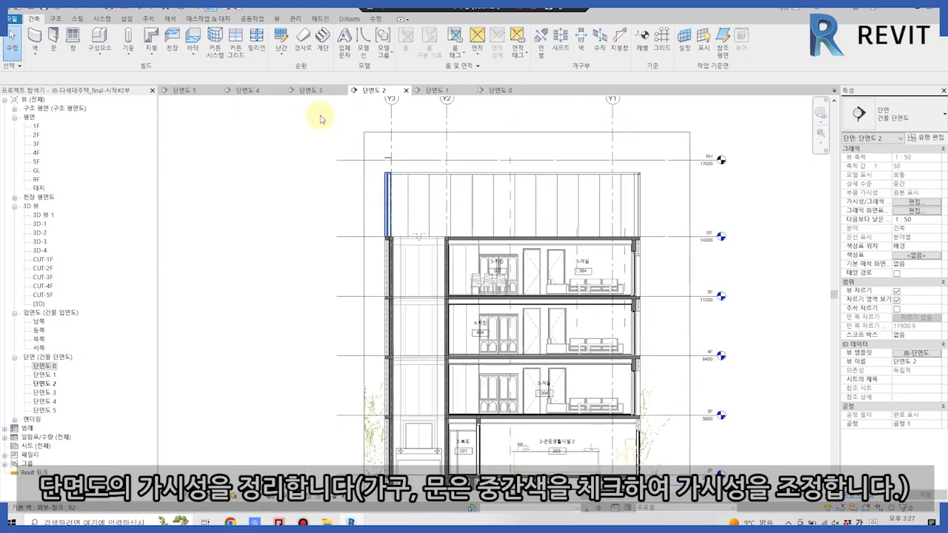
Check sections 단면도 3, 4 and 5, then orbit the building in the 3D view
left_click(310, 90)
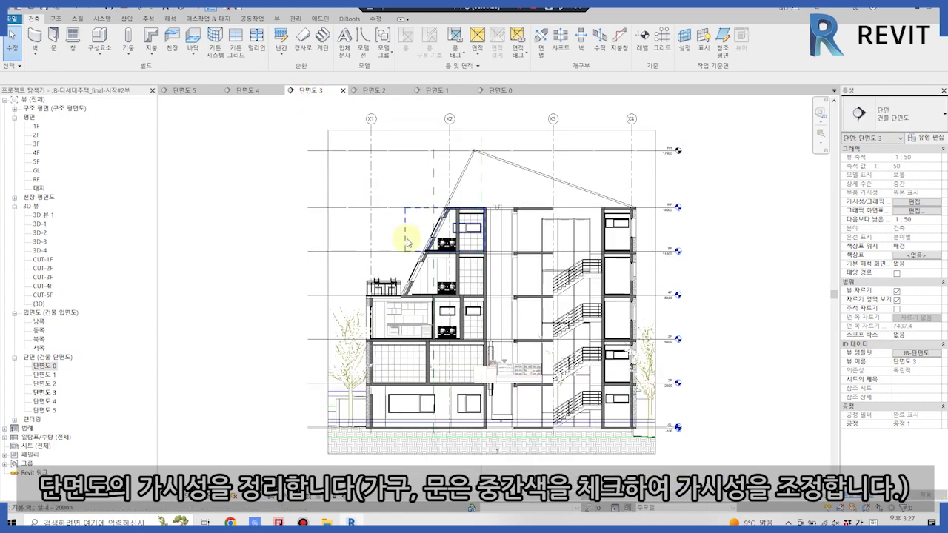
scroll(338, 155, "up", 1)
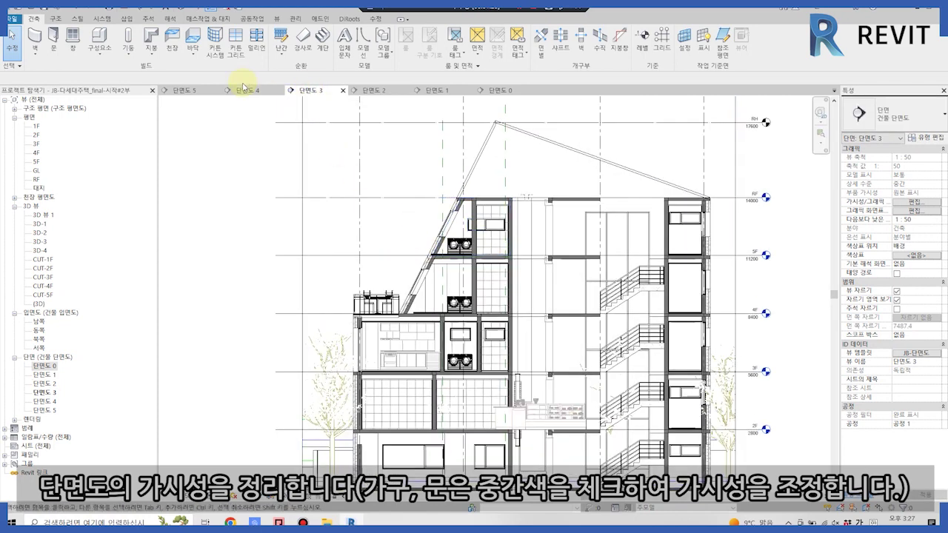
left_click(243, 90)
scroll(419, 264, "up", 1)
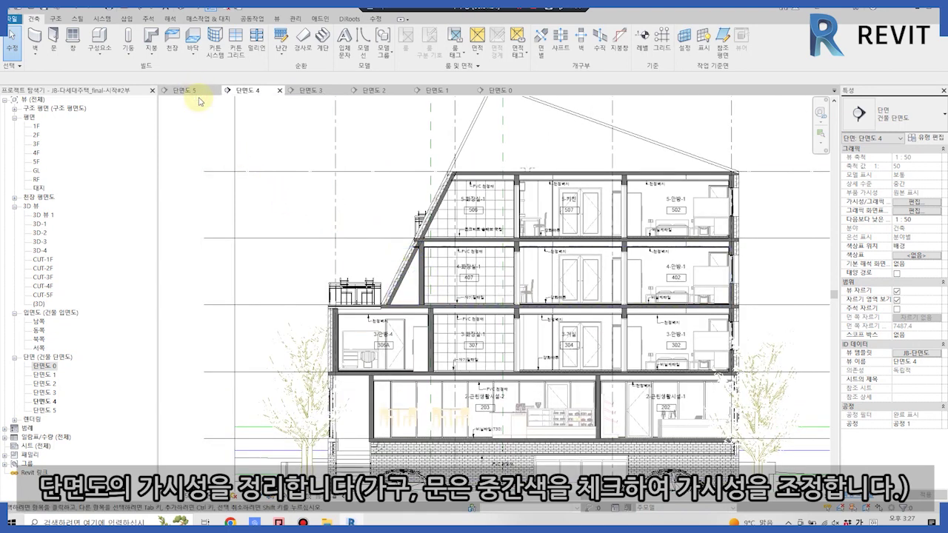
left_click(197, 93)
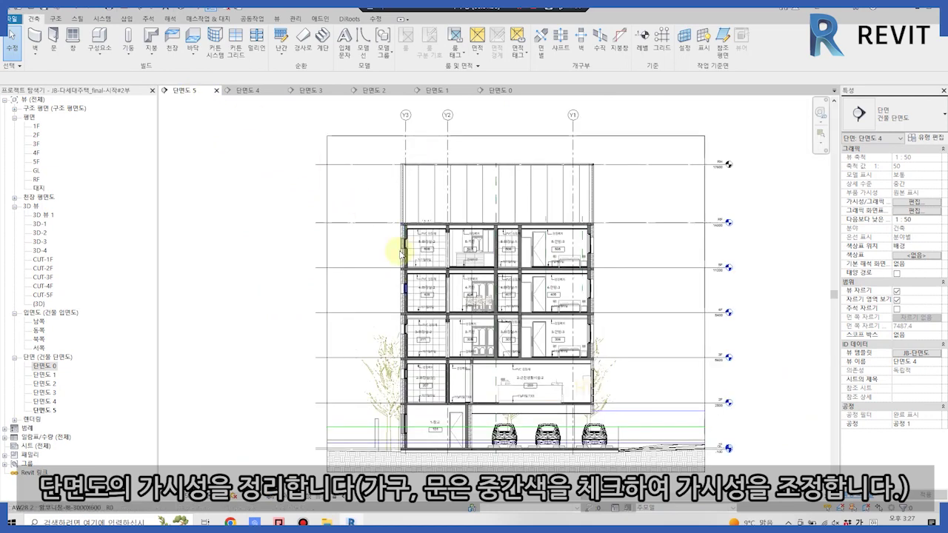
scroll(400, 252, "up", 2)
scroll(406, 267, "down", 2)
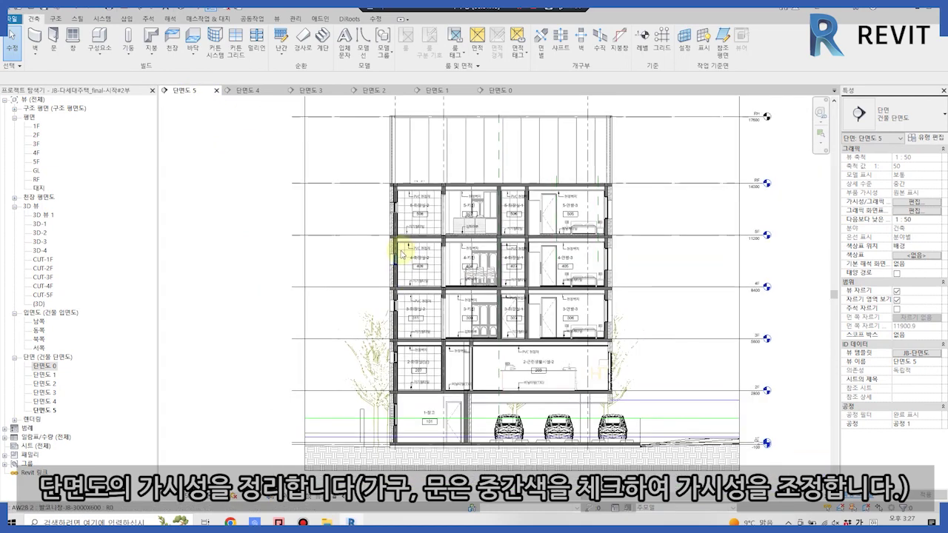
scroll(400, 259, "down", 1)
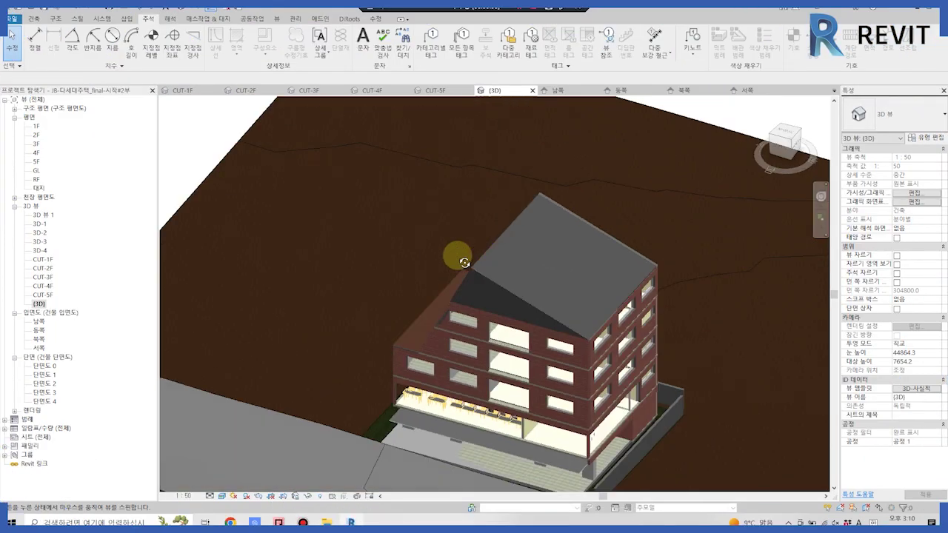
middle_click_drag(464, 262, 397, 186, "shift")
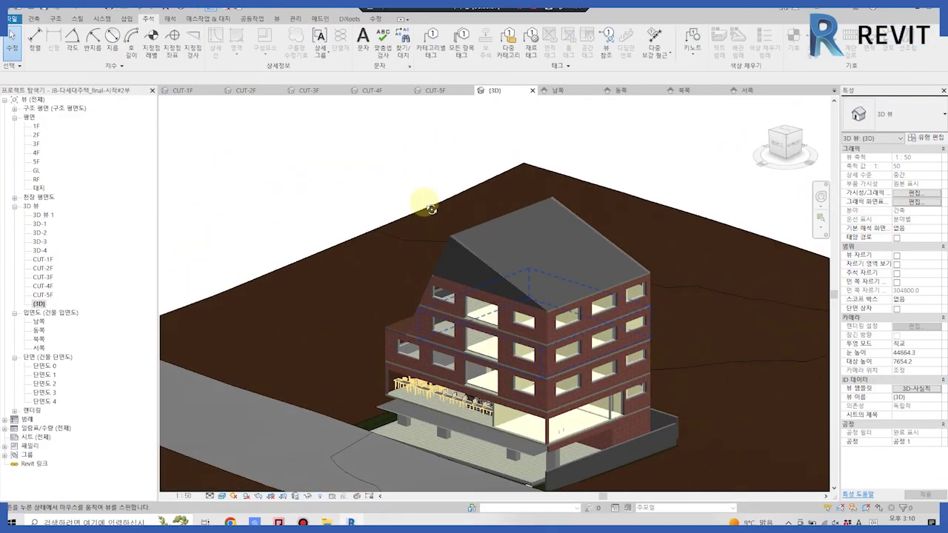
Orbit and zoom around the 3D building to inspect its sides, pilotis and parked cars
scroll(518, 318, "up", 4)
mouse_move(592, 317)
middle_mouse_down("shift")
mouse_move(408, 311)
mouse_move(394, 306)
mouse_move(392, 289)
mouse_move(491, 340)
mouse_move(292, 289)
middle_mouse_up("shift")
middle_click_drag(308, 333, 374, 322, "shift")
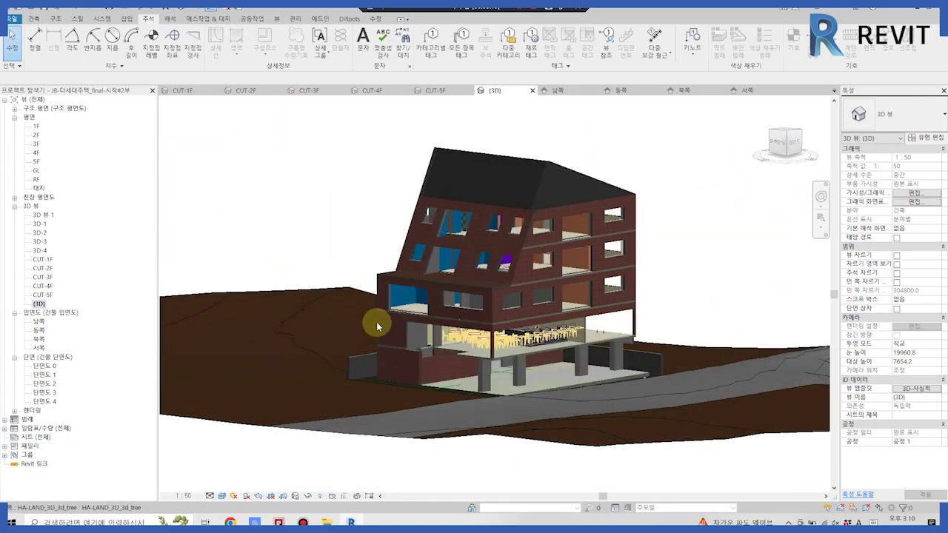
scroll(356, 360, "up", 4)
middle_click_drag(356, 360, 360, 354, "shift")
scroll(524, 398, "down", 3)
mouse_move(567, 396)
middle_mouse_down("shift")
mouse_move(529, 408)
mouse_move(543, 439)
middle_mouse_up("shift")
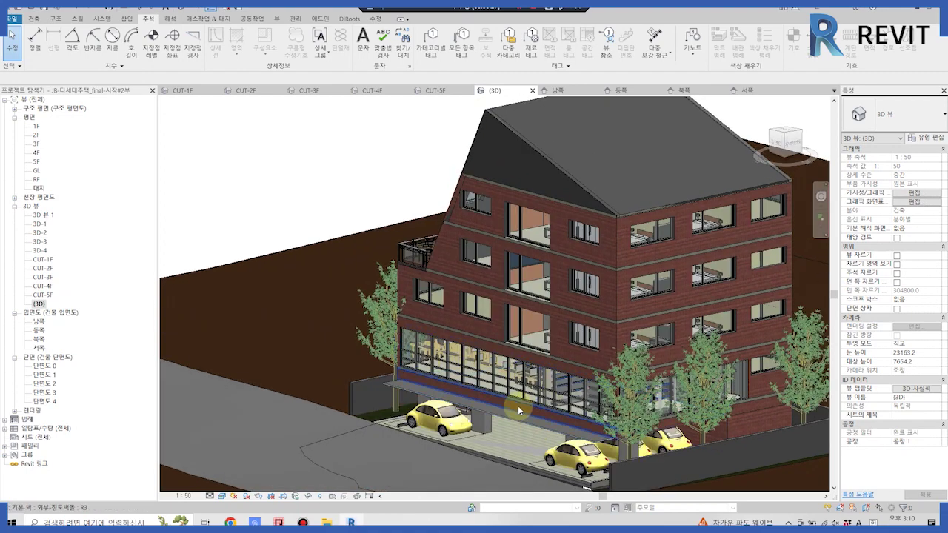
left_click(521, 427)
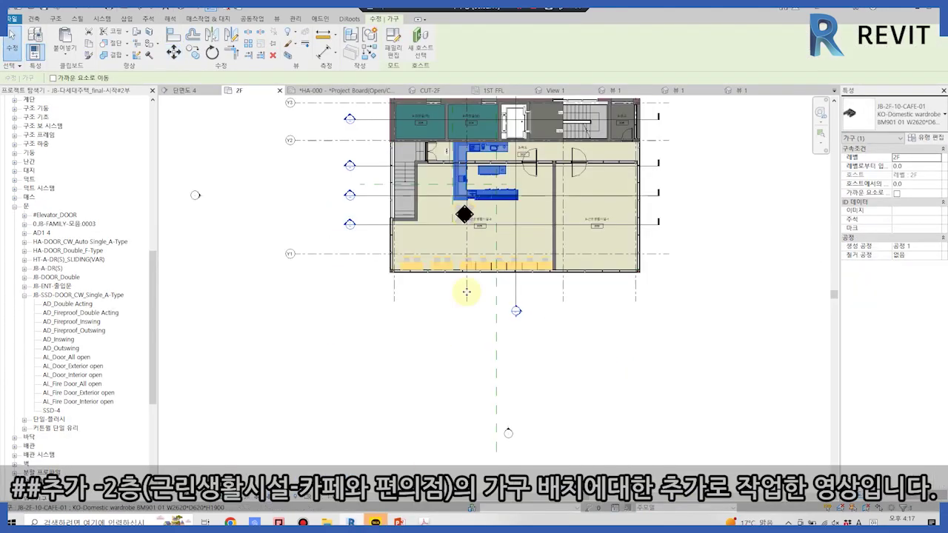
scroll(489, 285, "up", 3)
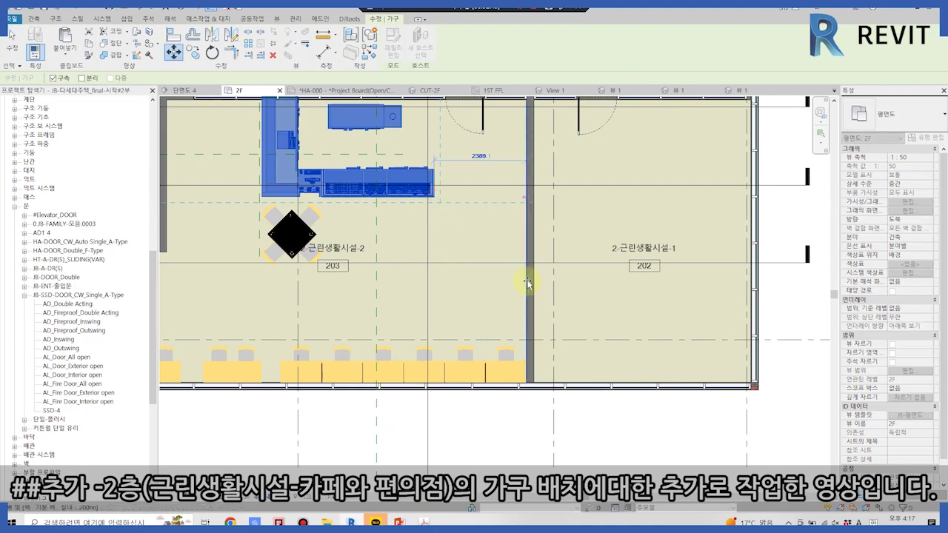
Copy room 203's table-and-chairs set into a 2×2 grid of four sets
key("Escape")
scroll(511, 289, "up", 2)
middle_click_drag(378, 291, 582, 360)
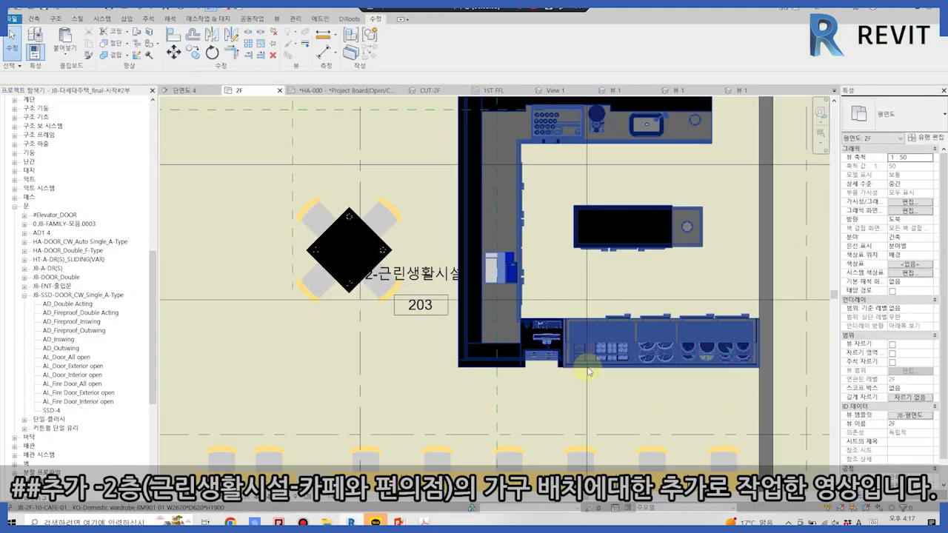
scroll(519, 356, "up", 3)
left_click(497, 330)
mouse_move(496, 330)
left_mouse_down("ctrl")
mouse_move(497, 187)
mouse_move(402, 183)
left_mouse_up("ctrl")
Group the four table sets with GP and align the group using AL
key("g")
key("p")
key("Return")
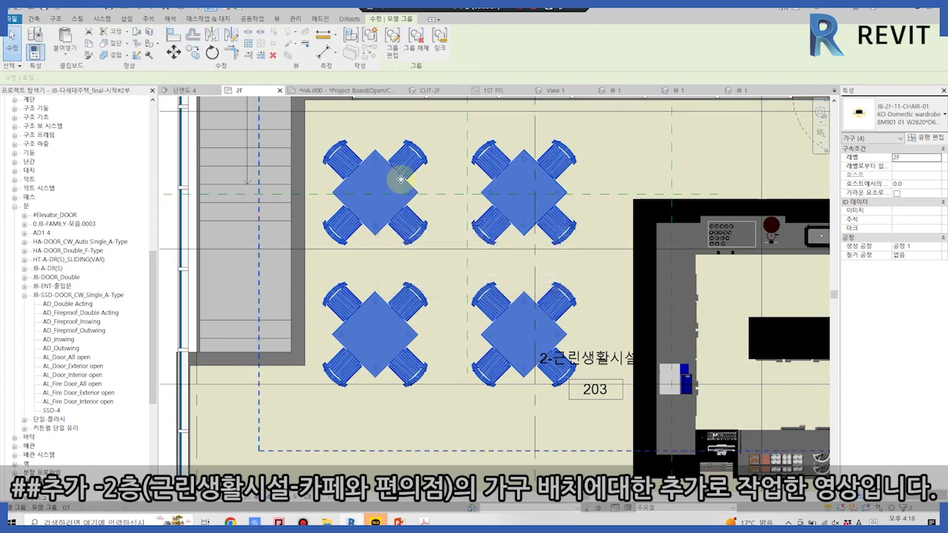
key("Escape")
middle_click_drag(318, 403, 333, 268)
left_click(426, 172)
left_click(434, 275)
left_click(380, 186)
key("a")
key("l")
Review the store shelving and checkout counter group, then view the CUT-2F cut-away 3D view
scroll(366, 345, "down", 3)
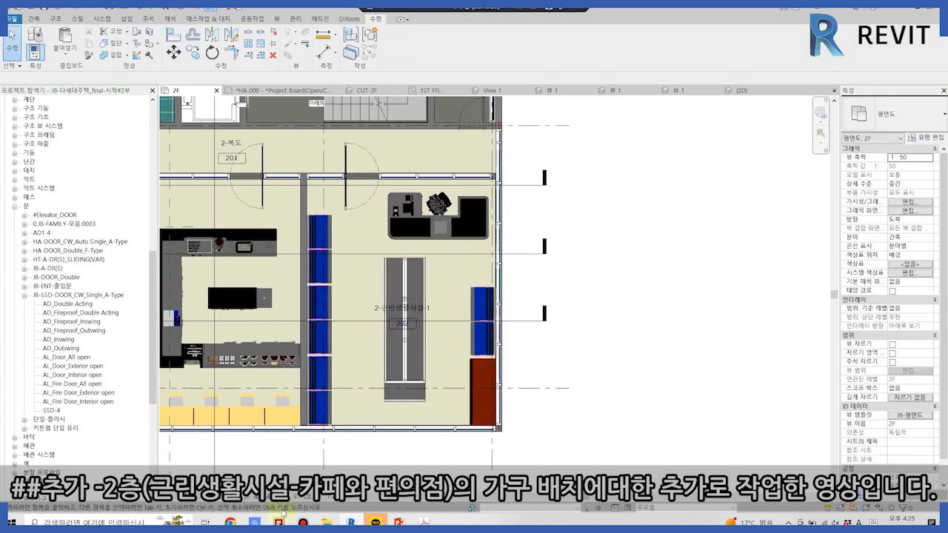
scroll(408, 297, "up", 4)
left_click(403, 270)
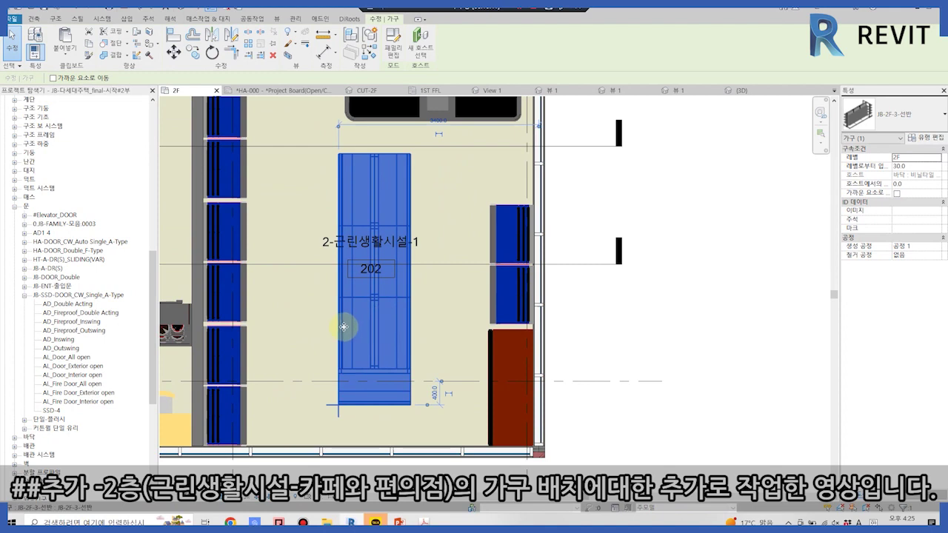
key("Escape")
middle_click_drag(311, 222, 304, 420)
left_click(426, 202)
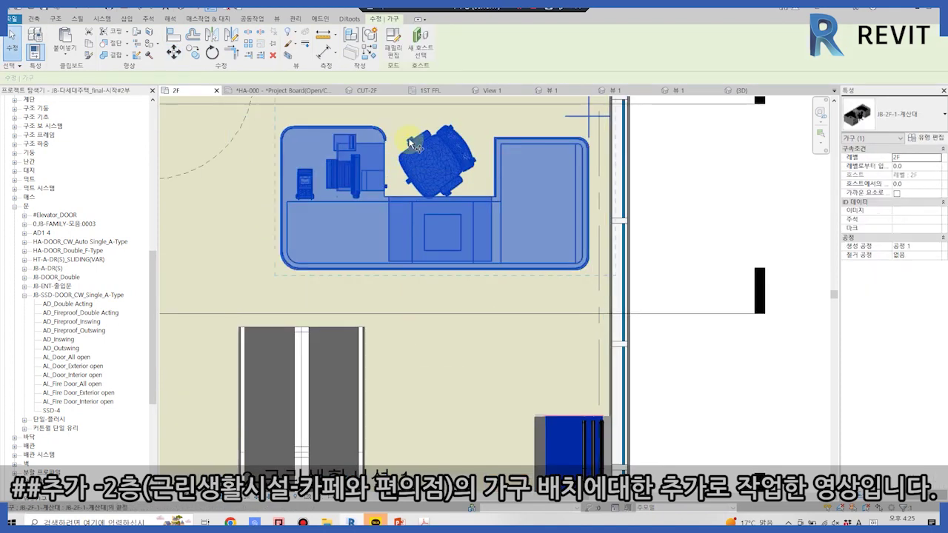
scroll(491, 300, "down", 1)
key("Escape")
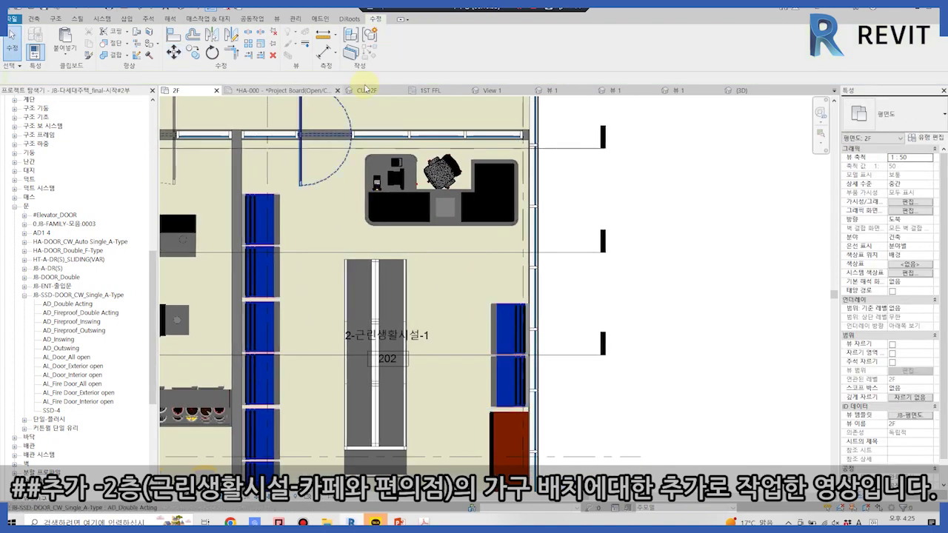
left_click(365, 91)
scroll(576, 244, "up", 2)
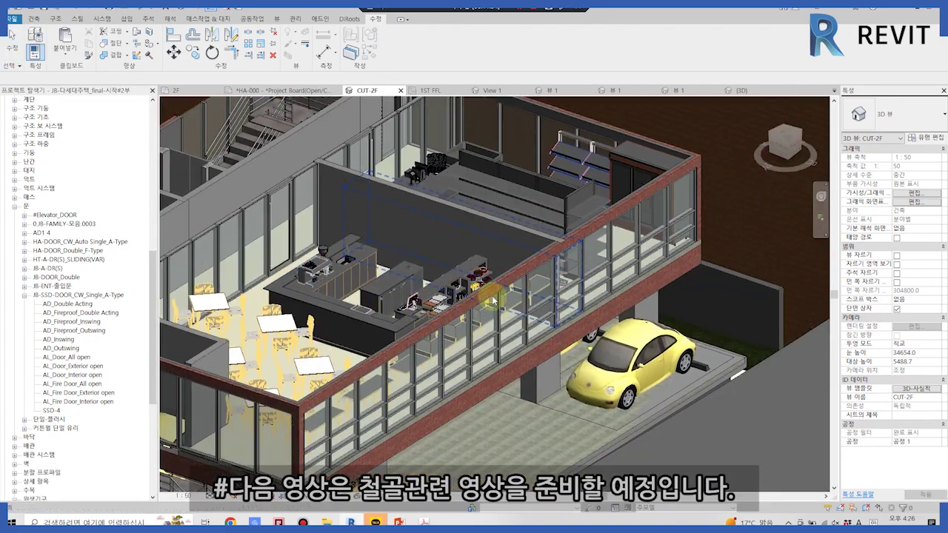
mouse_move(636, 333)
middle_mouse_down("shift")
mouse_move(540, 349)
mouse_move(666, 281)
middle_mouse_up("shift")
scroll(540, 348, "down", 3)
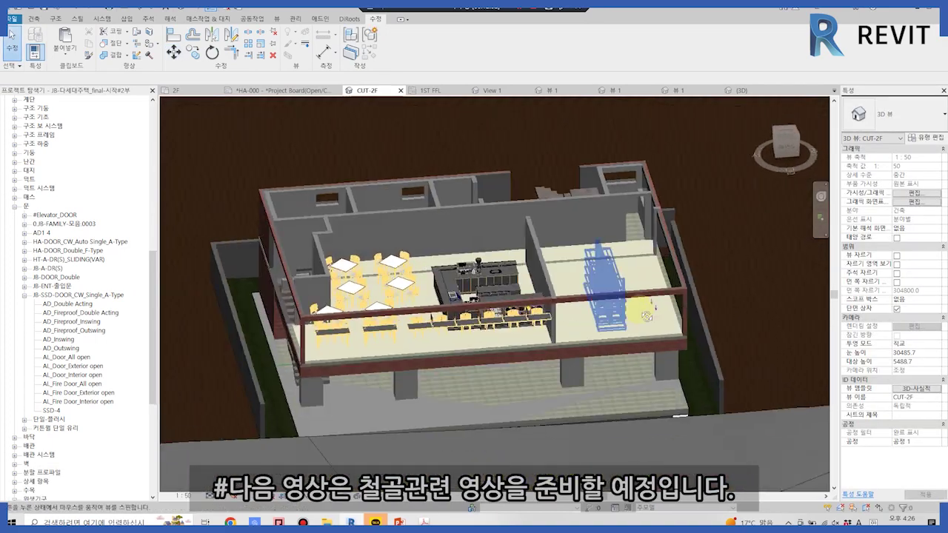
left_click(777, 139)
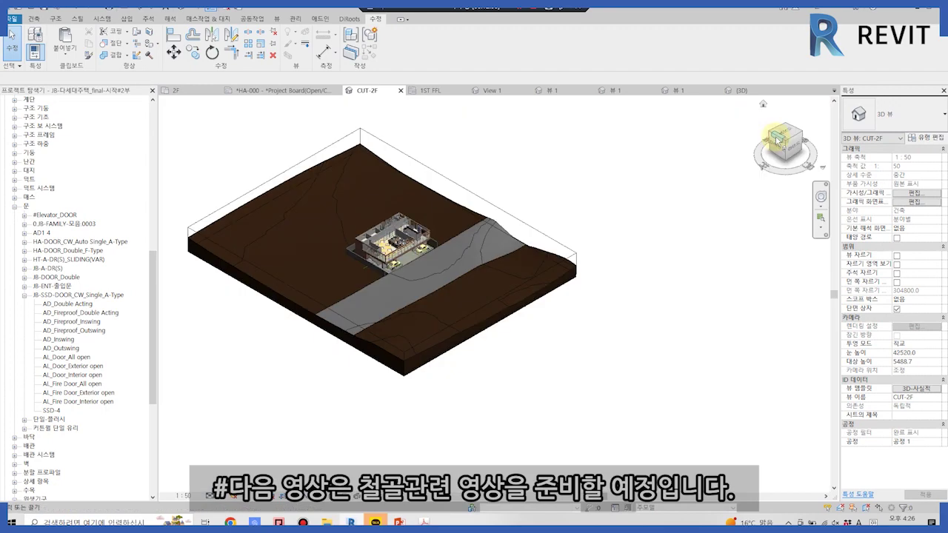
scroll(550, 313, "up", 2)
scroll(533, 330, "up", 3)
scroll(524, 345, "up", 2)
scroll(524, 344, "up", 2)
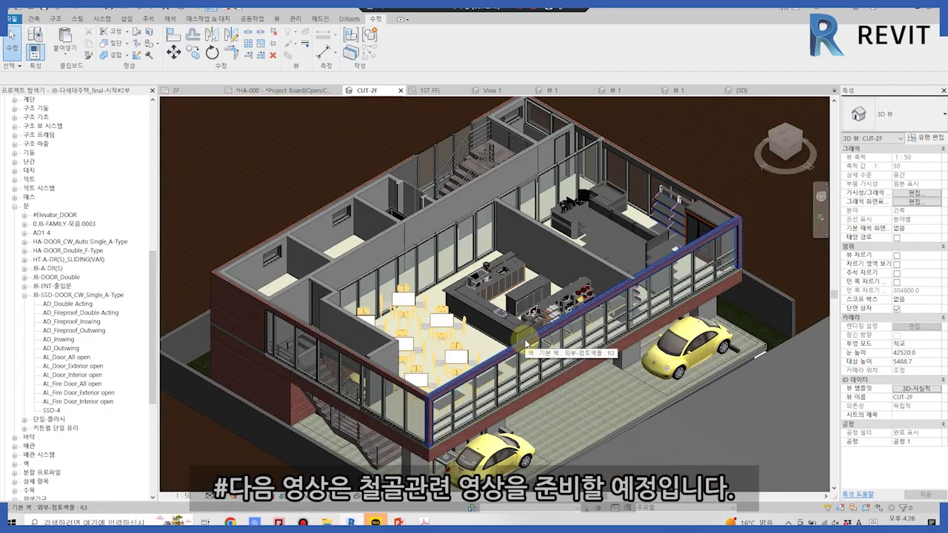